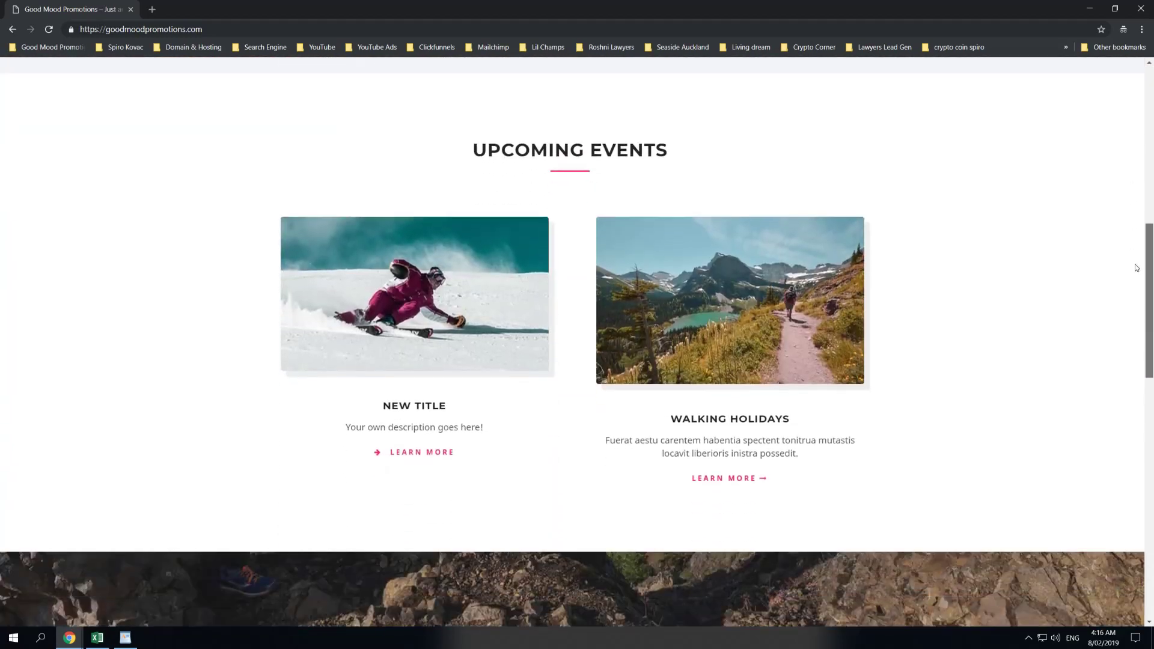
Scroll down and back up through the Good Mood Promotions homepage
{"action": "scroll", "coordinate": [1137, 267], "scroll_direction": "down", "scroll_amount": 3}
{"action": "scroll", "coordinate": [1136, 267], "scroll_direction": "down", "scroll_amount": 5}
{"action": "scroll", "coordinate": [1136, 266], "scroll_direction": "down", "scroll_amount": 4}
{"action": "scroll", "coordinate": [1136, 267], "scroll_direction": "down", "scroll_amount": 1}
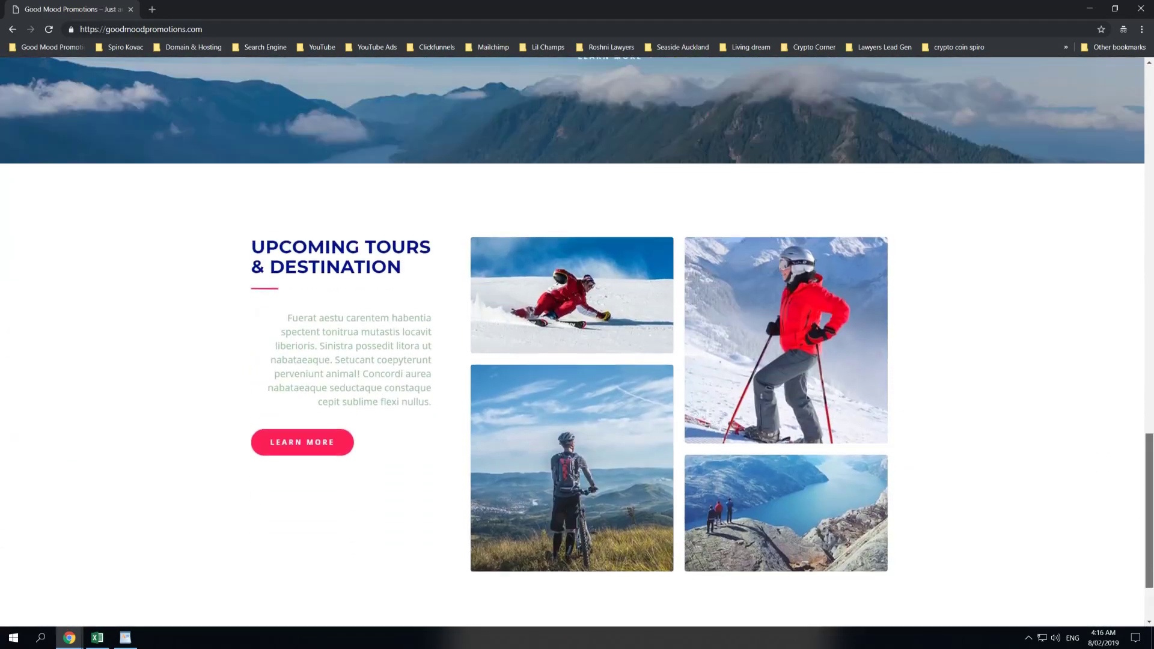
{"action": "scroll", "coordinate": [1136, 90], "scroll_direction": "up", "scroll_amount": 5}
{"action": "scroll", "coordinate": [1137, 90], "scroll_direction": "up", "scroll_amount": 5}
{"action": "scroll", "coordinate": [1136, 89], "scroll_direction": "up", "scroll_amount": 6}
{"action": "scroll", "coordinate": [1137, 90], "scroll_direction": "up", "scroll_amount": 4}
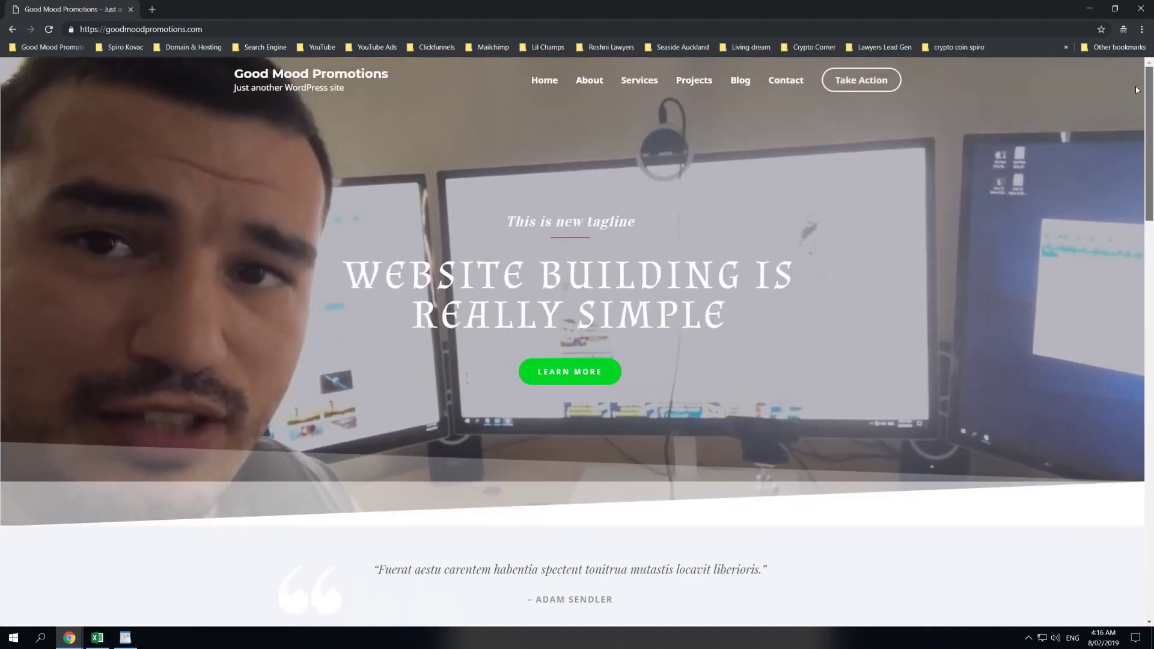
View and scroll the About and Services pages
{"action": "left_click", "coordinate": [603, 83]}
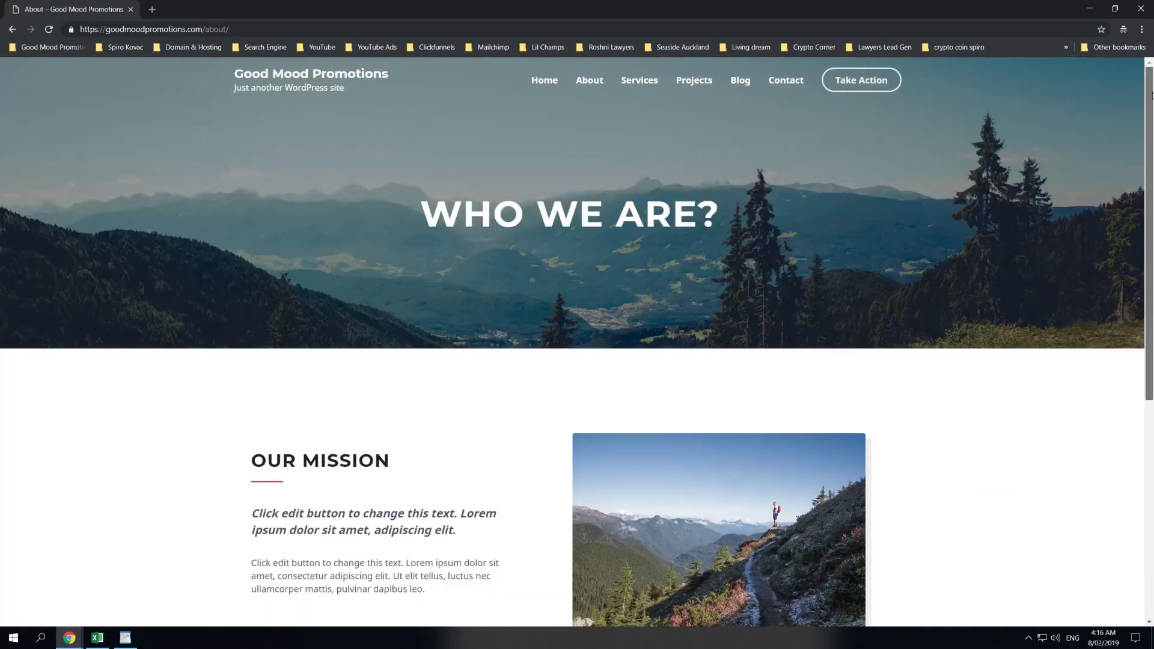
{"action": "scroll", "coordinate": [1152, 95], "scroll_direction": "down", "scroll_amount": 6}
{"action": "scroll", "coordinate": [1136, 120], "scroll_direction": "up", "scroll_amount": 5}
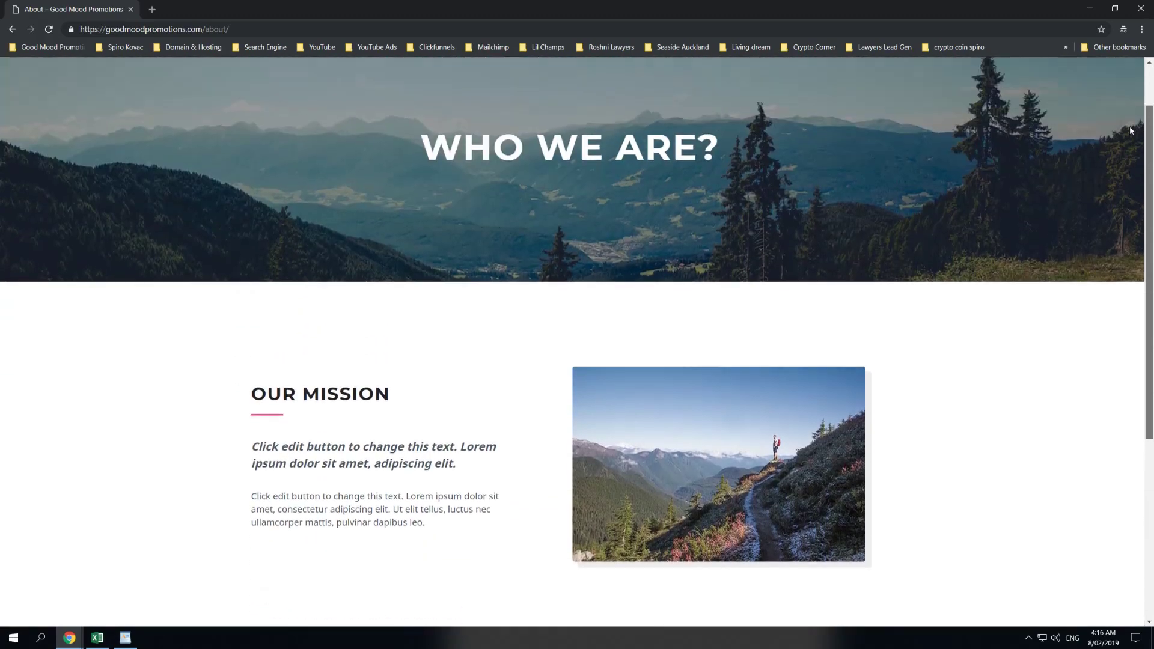
{"action": "scroll", "coordinate": [1130, 130], "scroll_direction": "up", "scroll_amount": 1}
{"action": "left_click", "coordinate": [641, 80]}
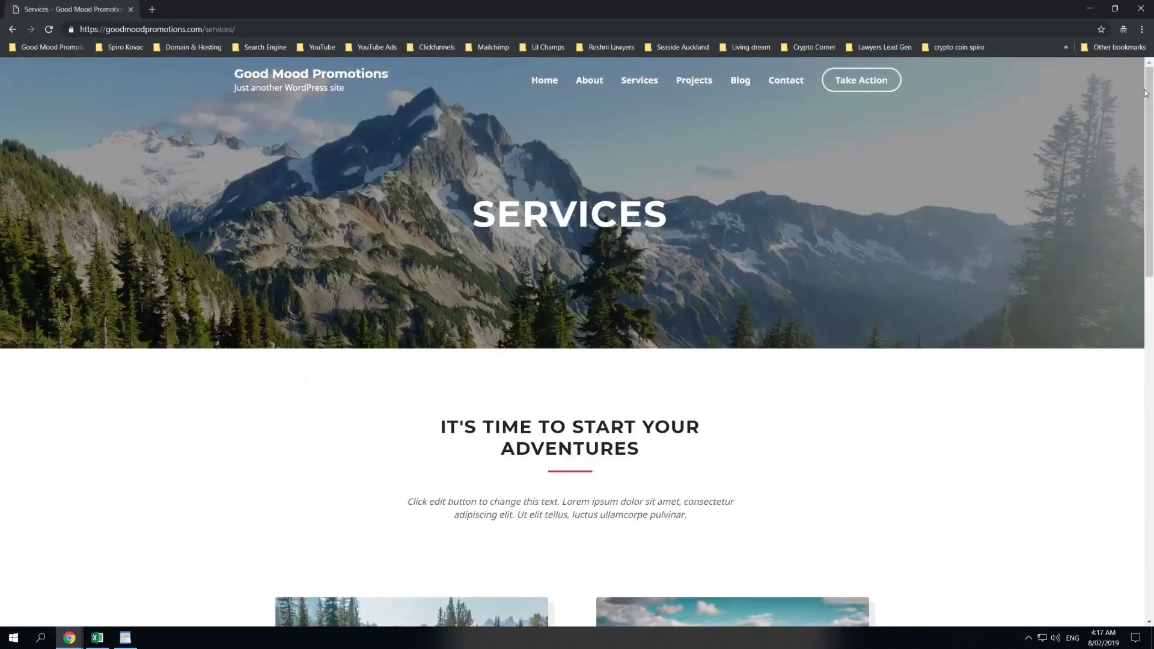
{"action": "mouse_move", "coordinate": [1146, 93]}
{"action": "left_mouse_down"}
{"action": "mouse_move", "coordinate": [1152, 255]}
{"action": "mouse_move", "coordinate": [1139, 446]}
{"action": "left_mouse_up"}
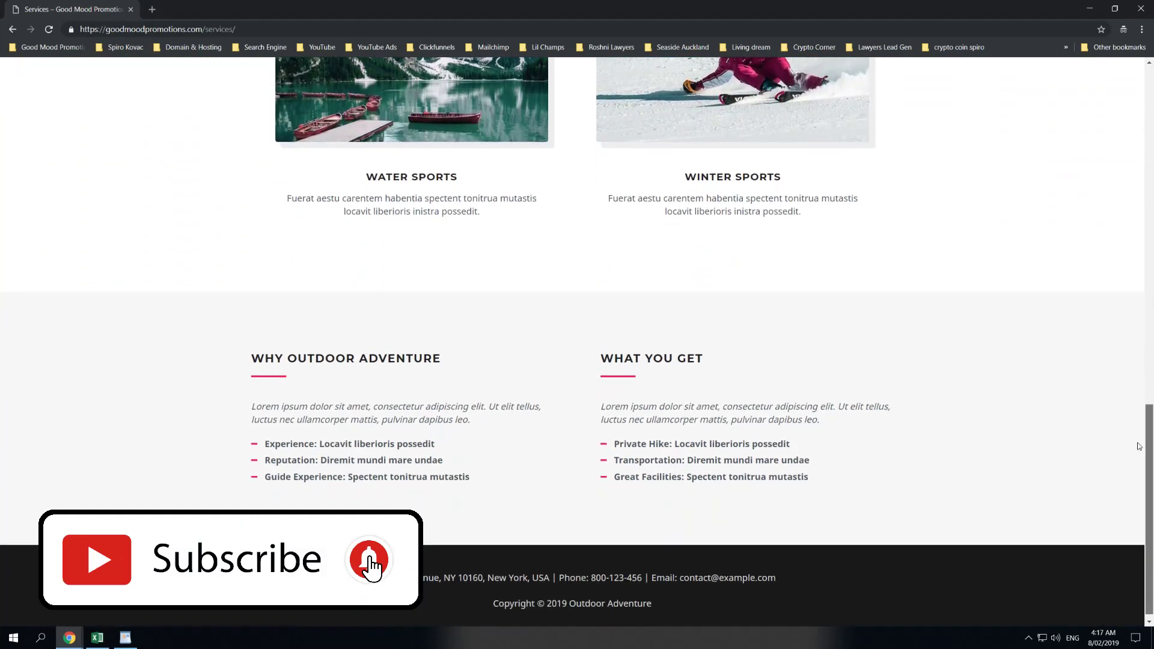
{"action": "scroll", "coordinate": [1138, 447], "scroll_direction": "up", "scroll_amount": 10}
{"action": "scroll", "coordinate": [1094, 149], "scroll_direction": "up", "scroll_amount": 5}
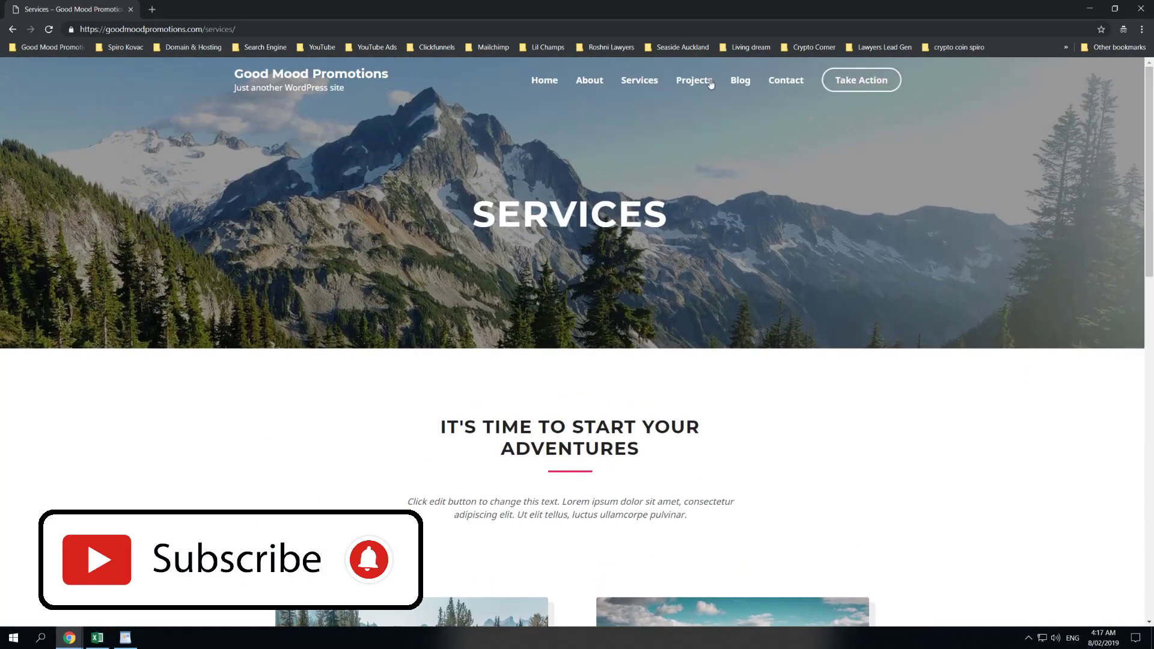
View and scroll the Projects and Blog pages
{"action": "left_click", "coordinate": [711, 84]}
{"action": "scroll", "coordinate": [1151, 114], "scroll_direction": "down", "scroll_amount": 1}
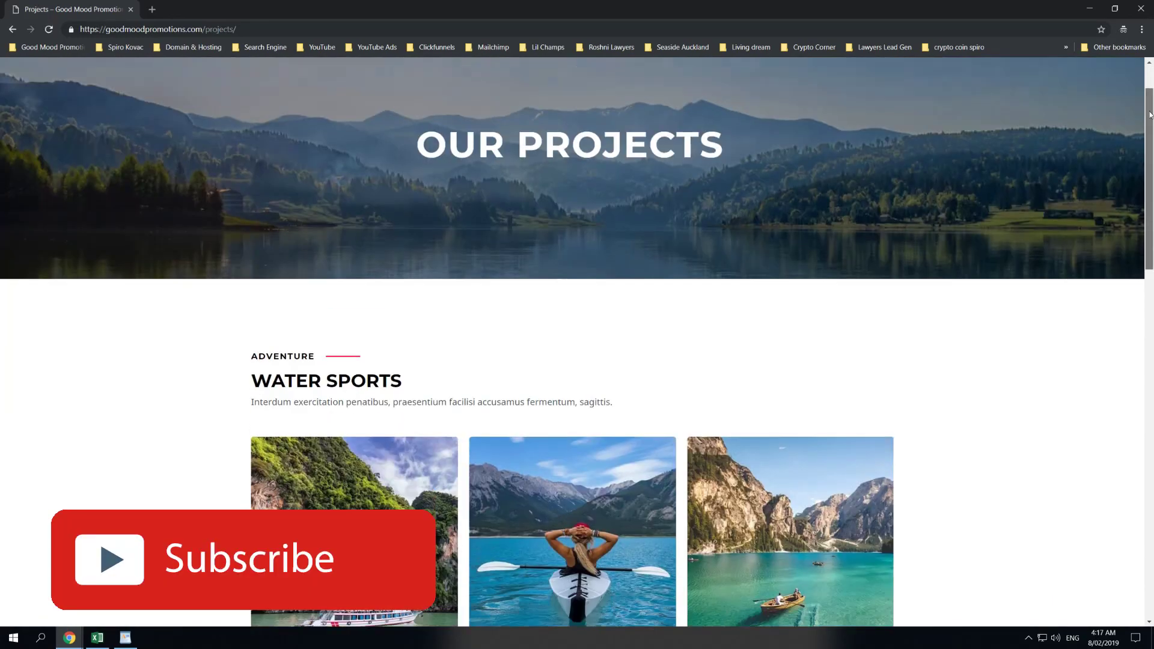
{"action": "mouse_move", "coordinate": [1151, 114]}
{"action": "left_mouse_down"}
{"action": "mouse_move", "coordinate": [1119, 403]}
{"action": "mouse_move", "coordinate": [1116, 98]}
{"action": "left_mouse_up"}
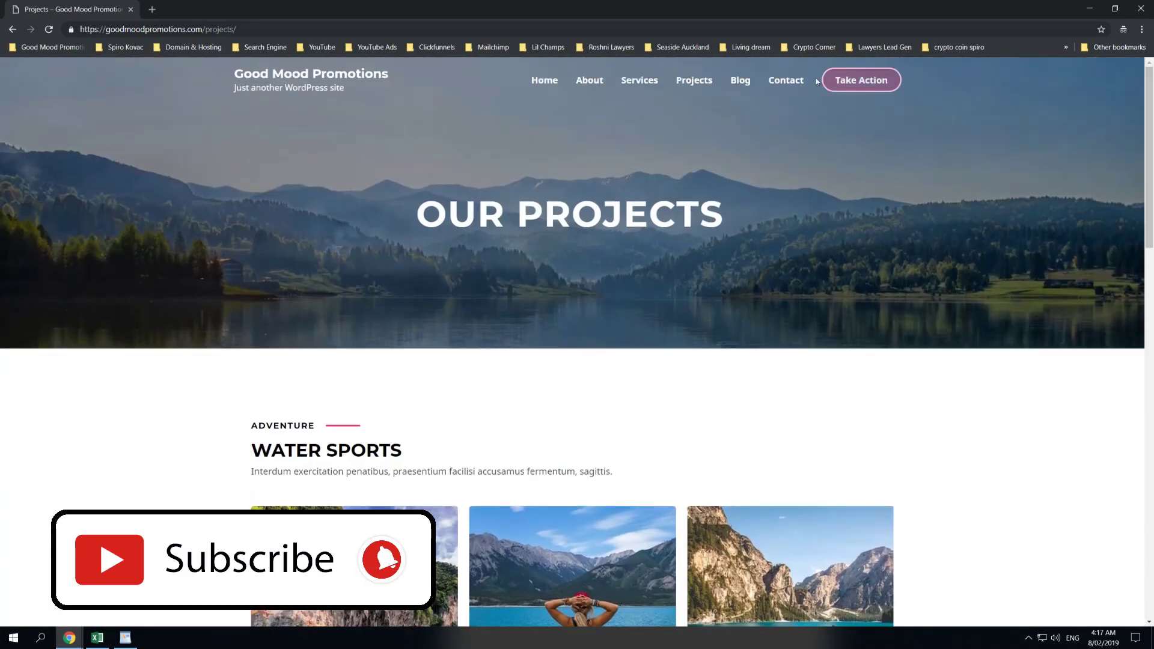
{"action": "left_click", "coordinate": [740, 80]}
{"action": "scroll", "coordinate": [876, 260], "scroll_direction": "down", "scroll_amount": 5}
{"action": "scroll", "coordinate": [875, 272], "scroll_direction": "down", "scroll_amount": 2}
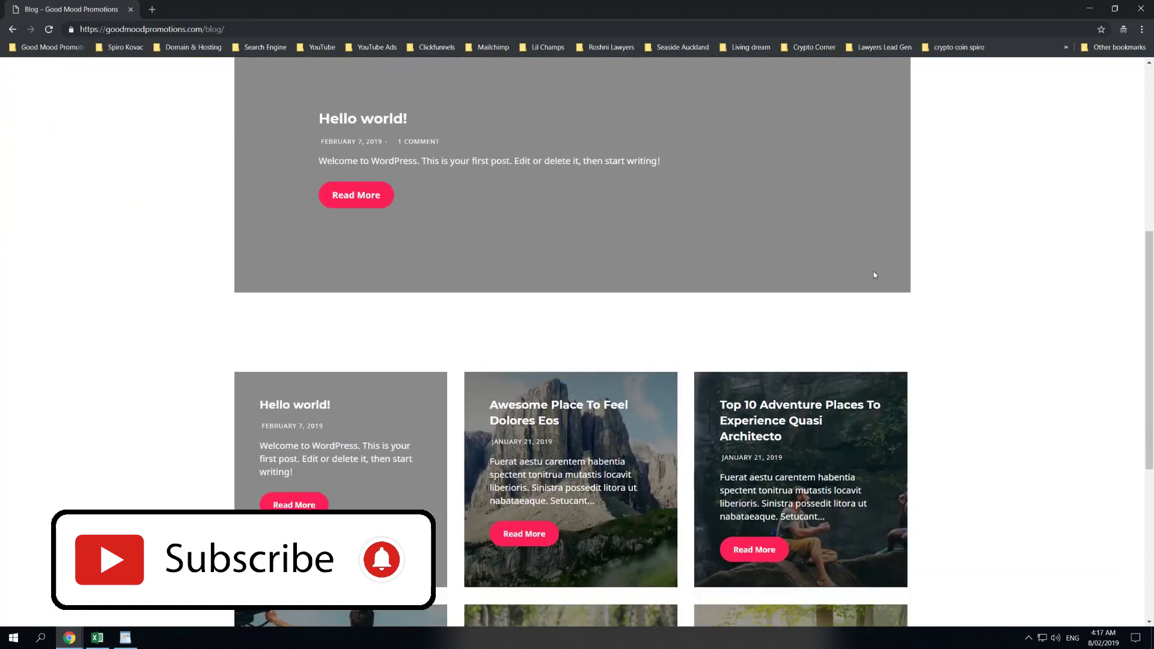
{"action": "scroll", "coordinate": [875, 275], "scroll_direction": "down", "scroll_amount": 5}
{"action": "scroll", "coordinate": [872, 289], "scroll_direction": "down", "scroll_amount": 1}
{"action": "scroll", "coordinate": [866, 306], "scroll_direction": "up", "scroll_amount": 5}
{"action": "scroll", "coordinate": [864, 307], "scroll_direction": "up", "scroll_amount": 6}
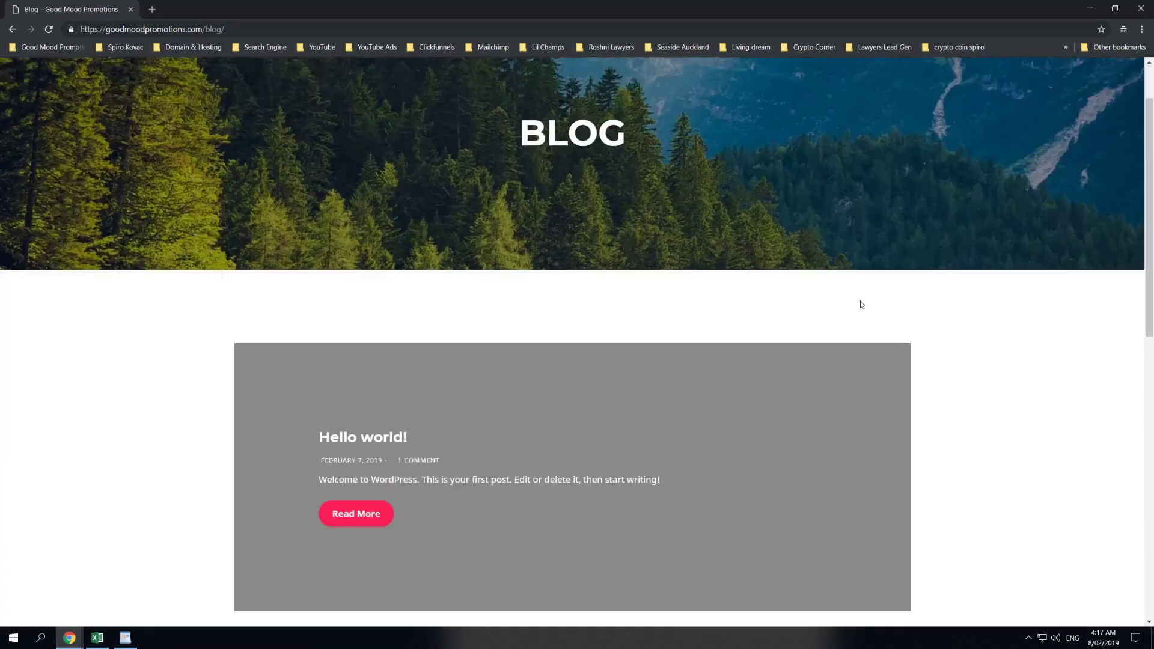
{"action": "scroll", "coordinate": [862, 305], "scroll_direction": "up", "scroll_amount": 2}
View and scroll the Contact page
{"action": "left_click", "coordinate": [787, 82]}
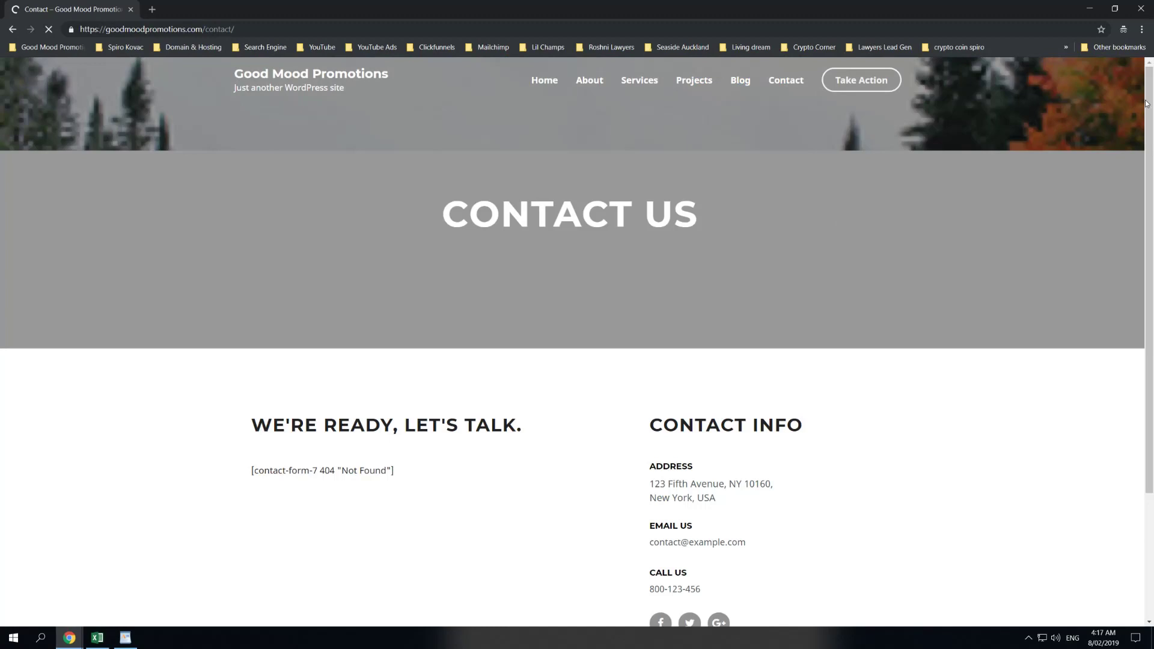
{"action": "scroll", "coordinate": [1143, 108], "scroll_direction": "down", "scroll_amount": 3}
{"action": "scroll", "coordinate": [1130, 96], "scroll_direction": "up", "scroll_amount": 2}
{"action": "scroll", "coordinate": [1106, 78], "scroll_direction": "up", "scroll_amount": 2}
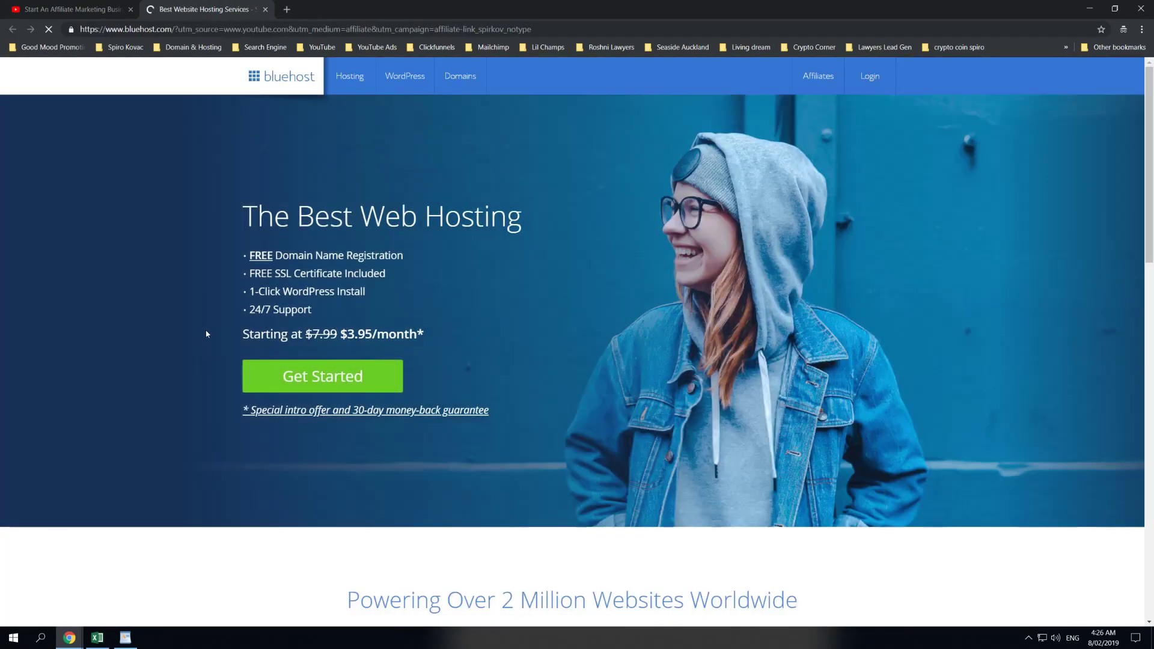
Select Bluehost's basic plan and enter 'spnew' as the new .com domain
{"action": "left_click", "coordinate": [311, 375]}
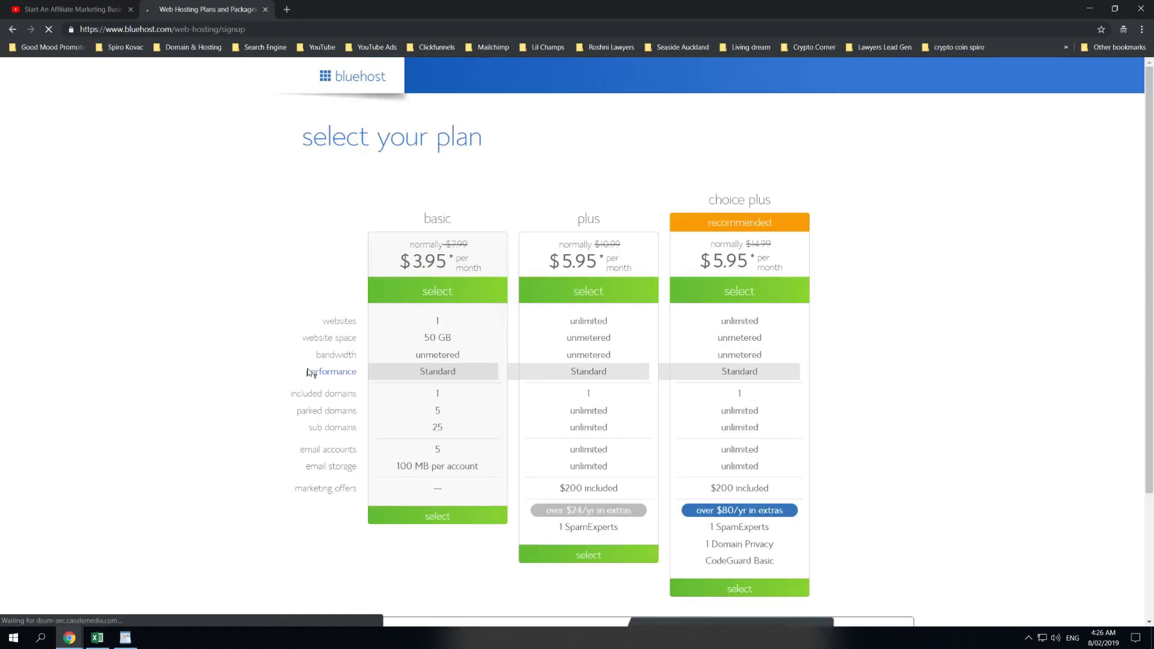
{"action": "scroll", "coordinate": [311, 374], "scroll_direction": "down", "scroll_amount": 1}
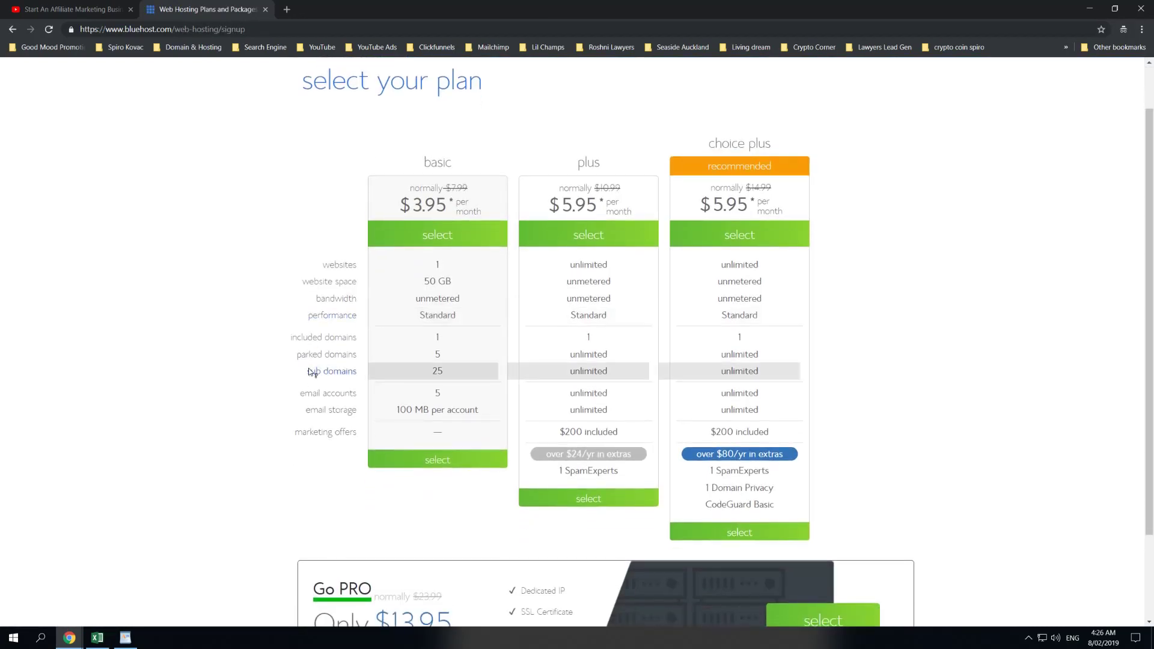
{"action": "left_click", "coordinate": [440, 458]}
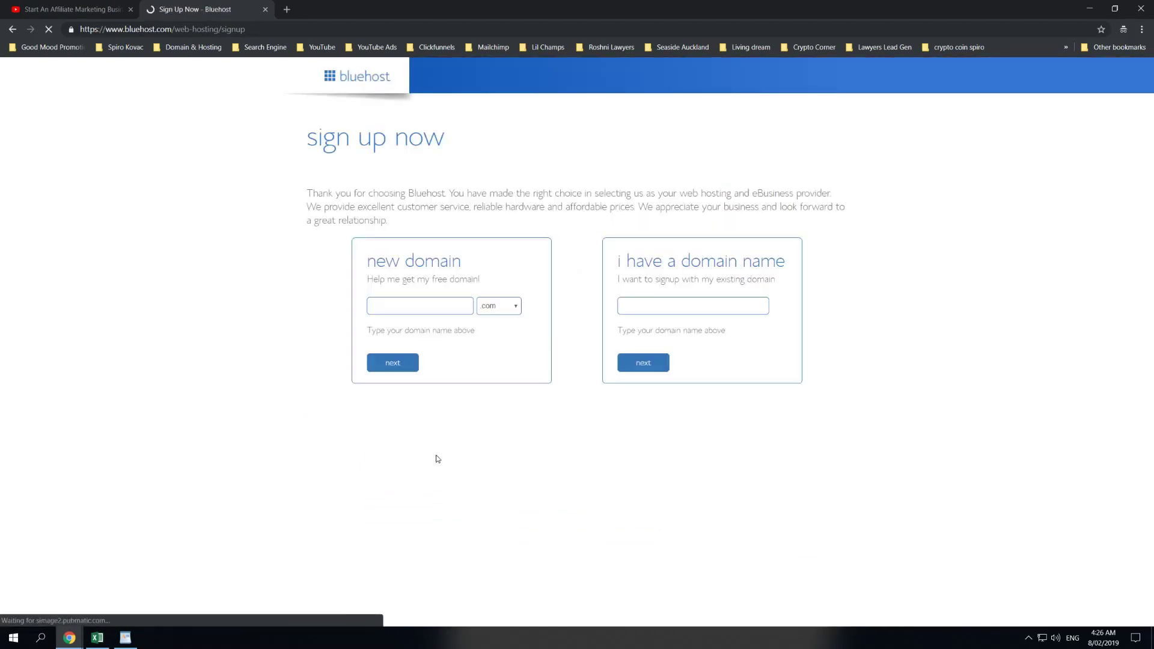
{"action": "left_click", "coordinate": [408, 309]}
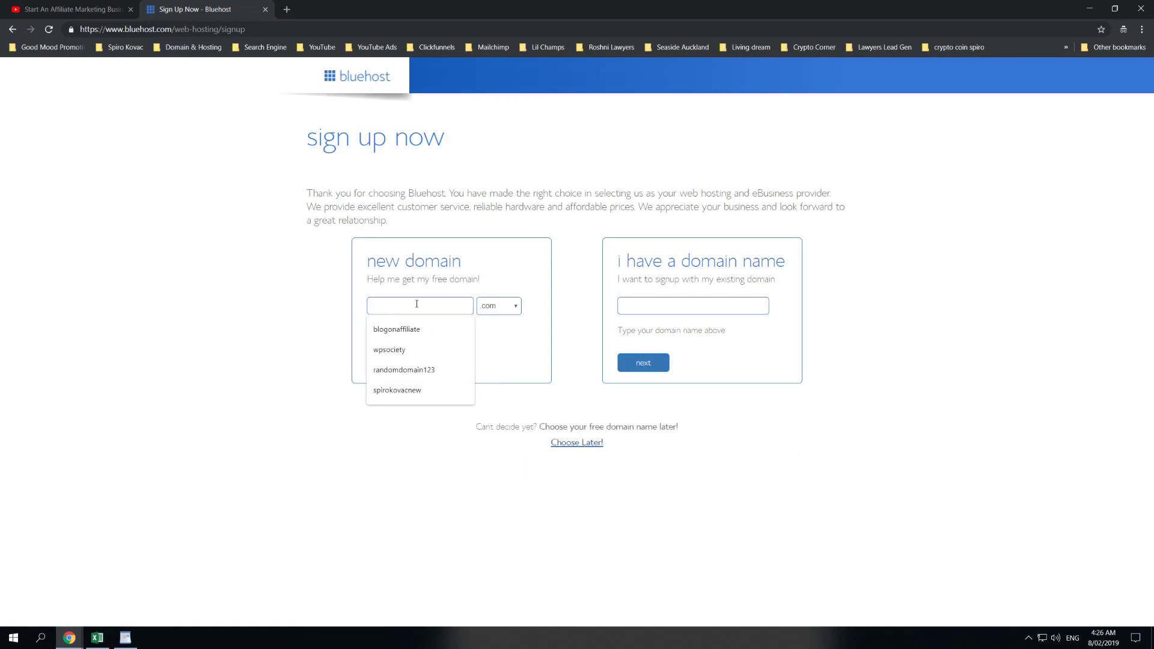
{"action": "type", "text": "spirokovac"}
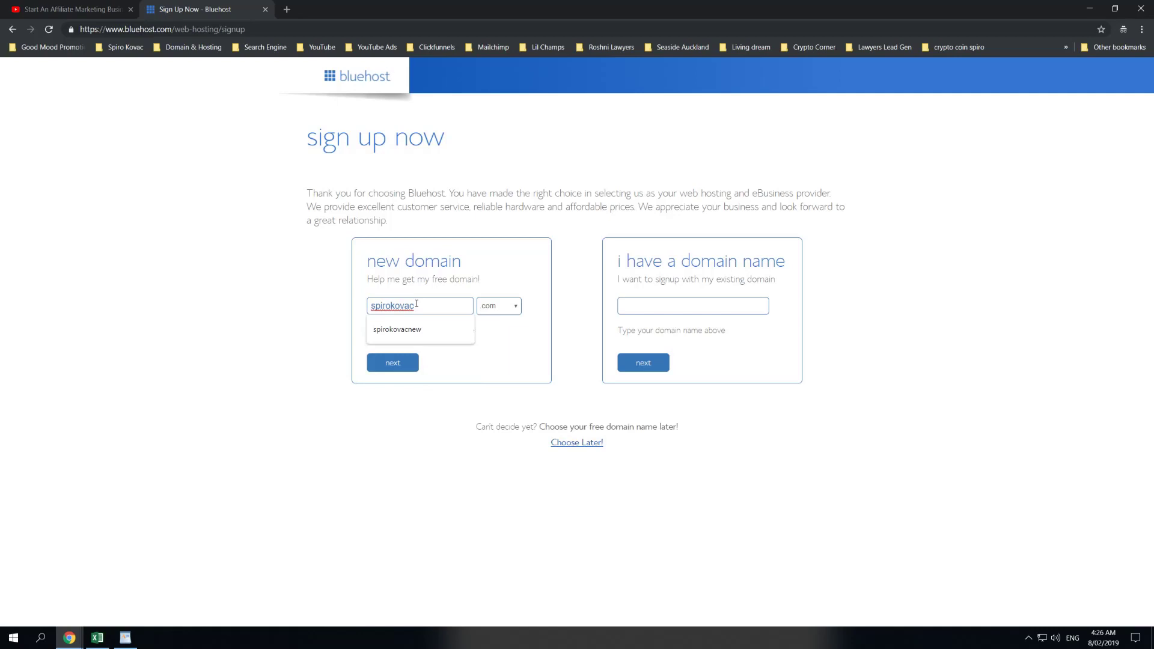
{"action": "type", "text": "new"}
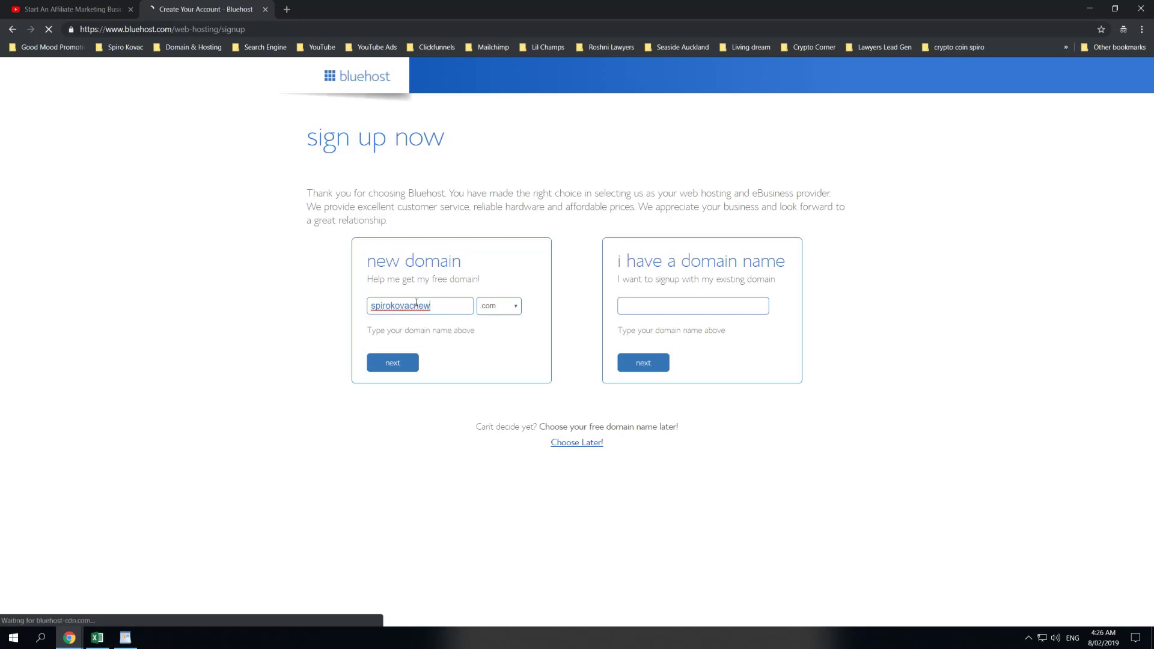
Set the Account Plan to Basic 12 Month
{"action": "scroll", "coordinate": [404, 338], "scroll_direction": "down", "scroll_amount": 1}
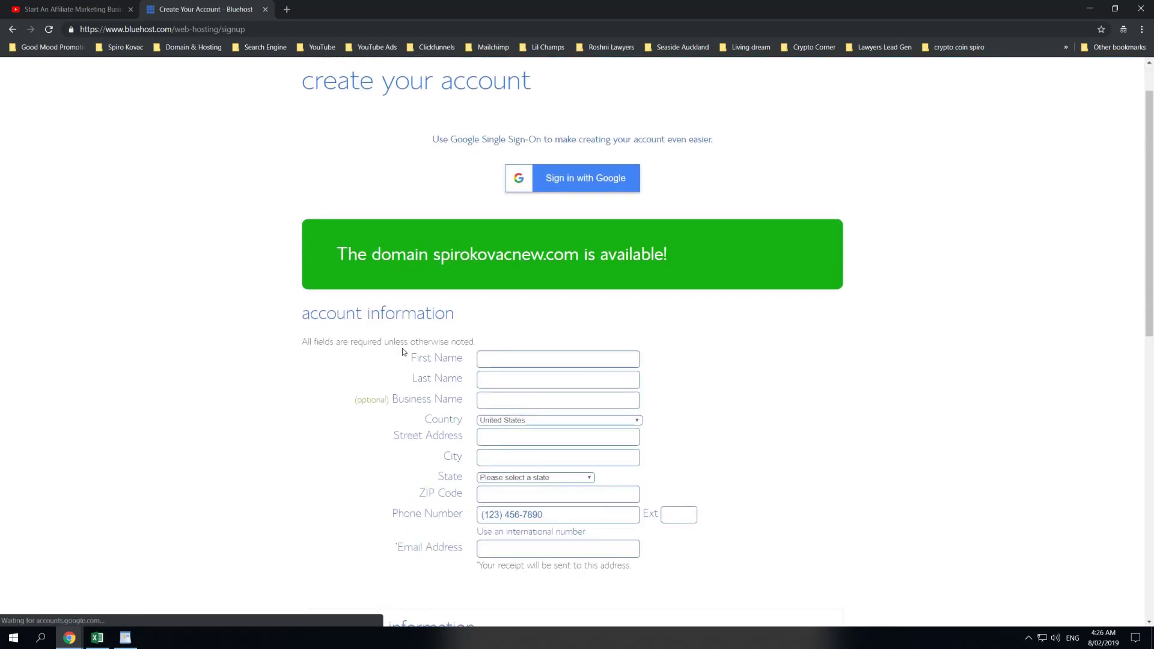
{"action": "scroll", "coordinate": [406, 349], "scroll_direction": "down", "scroll_amount": 1}
{"action": "scroll", "coordinate": [409, 358], "scroll_direction": "down", "scroll_amount": 1}
{"action": "scroll", "coordinate": [411, 366], "scroll_direction": "down", "scroll_amount": 2}
{"action": "scroll", "coordinate": [411, 366], "scroll_direction": "down", "scroll_amount": 1}
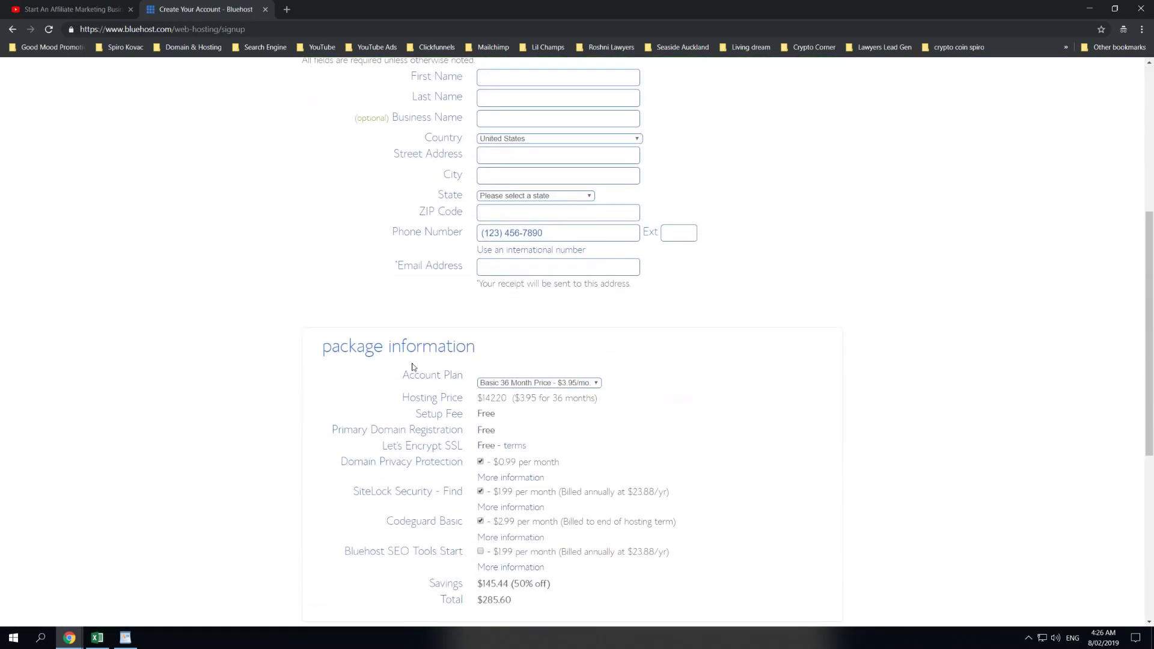
{"action": "scroll", "coordinate": [415, 370], "scroll_direction": "down", "scroll_amount": 1}
{"action": "left_click", "coordinate": [536, 324]}
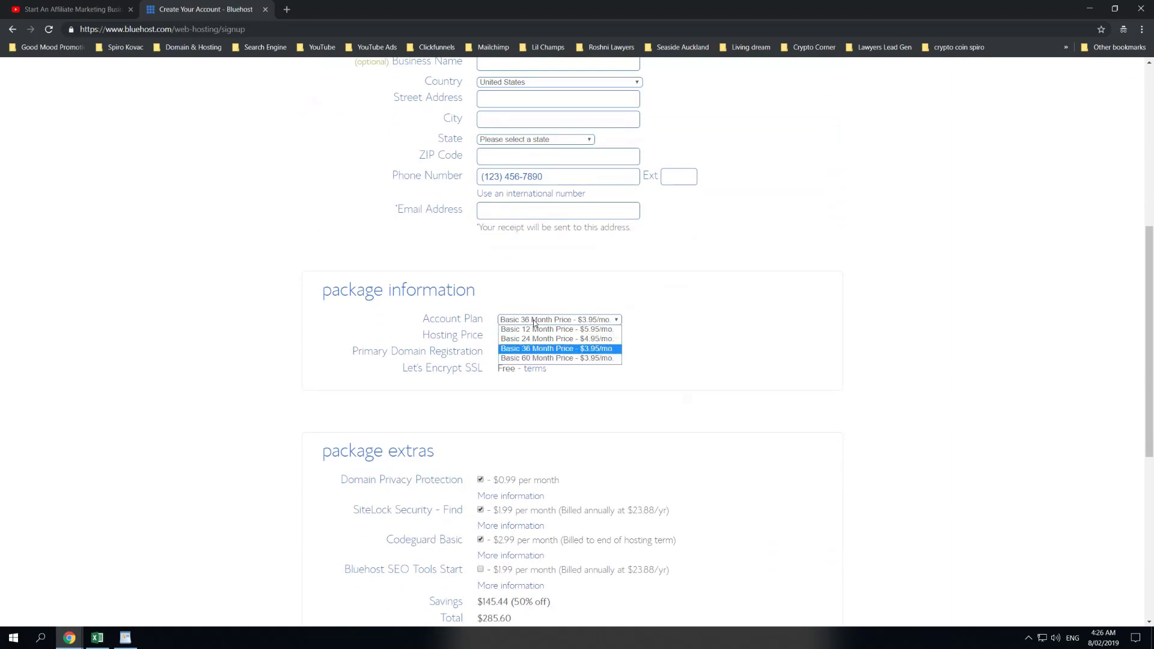
{"action": "left_click", "coordinate": [532, 331]}
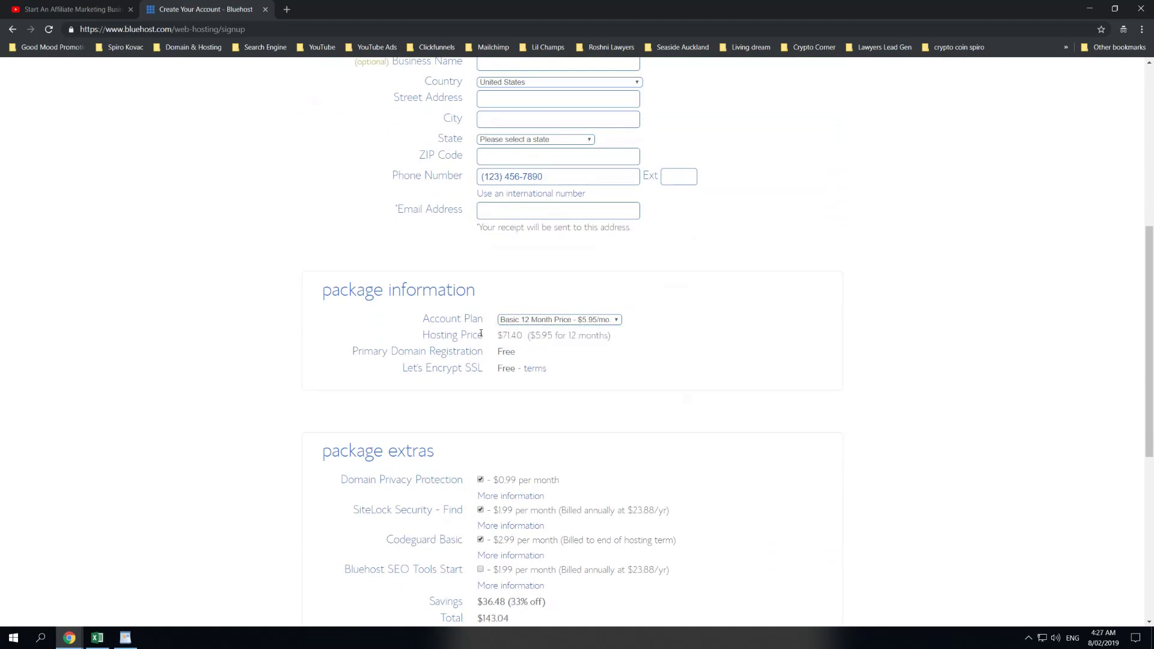
Remove Domain Privacy, SiteLock and Codeguard extras, then claim the sign-up discount
{"action": "scroll", "coordinate": [482, 338], "scroll_direction": "down", "scroll_amount": 2}
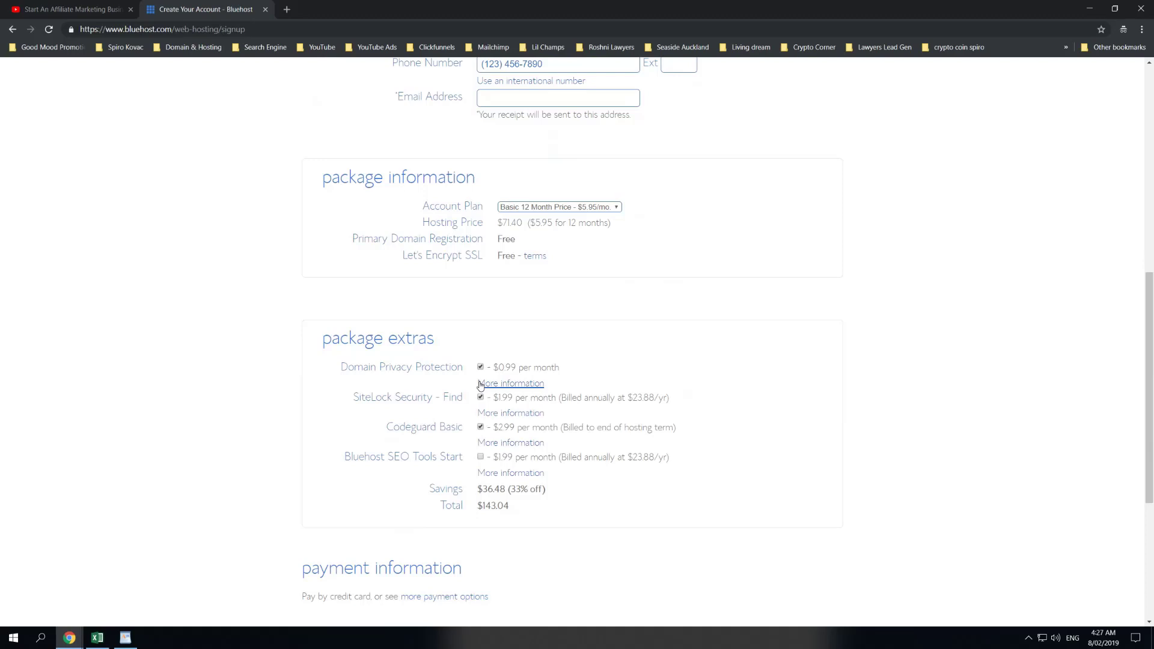
{"action": "left_click", "coordinate": [481, 368]}
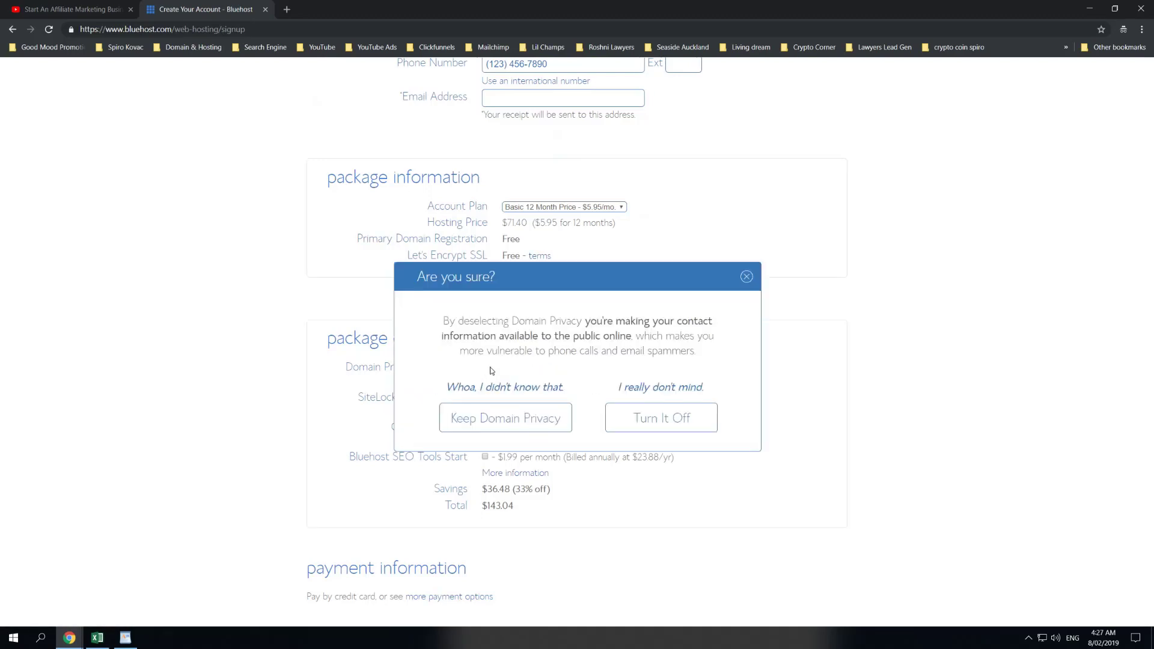
{"action": "left_click", "coordinate": [623, 413]}
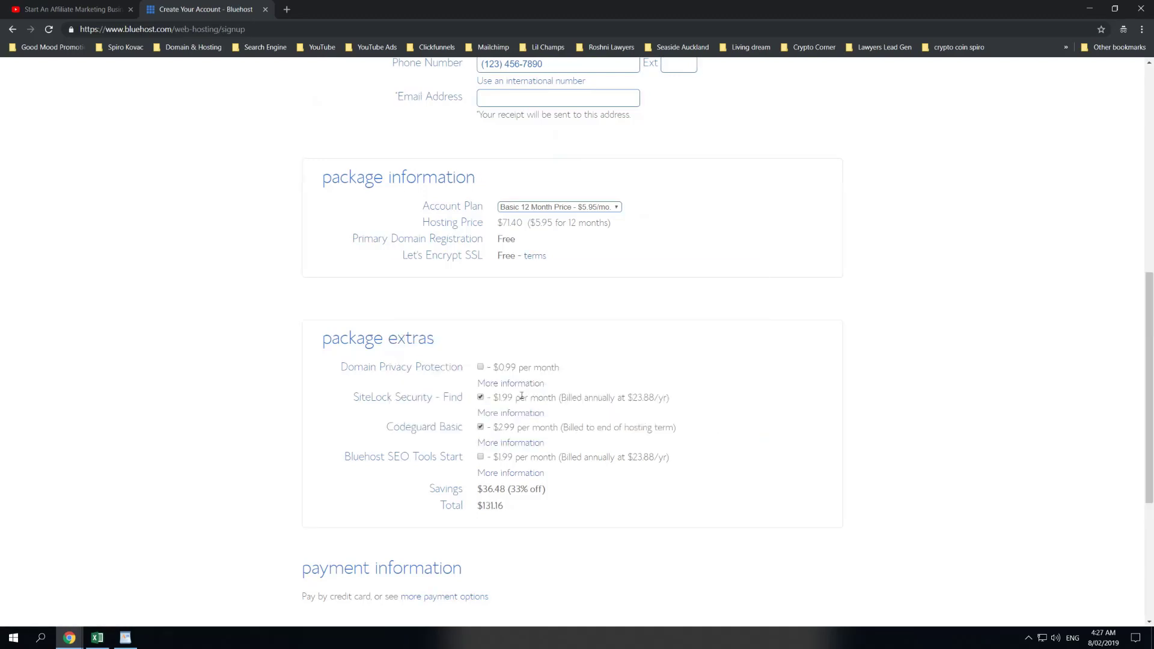
{"action": "left_click", "coordinate": [481, 398]}
{"action": "left_click", "coordinate": [480, 428]}
{"action": "scroll", "coordinate": [463, 430], "scroll_direction": "down", "scroll_amount": 5}
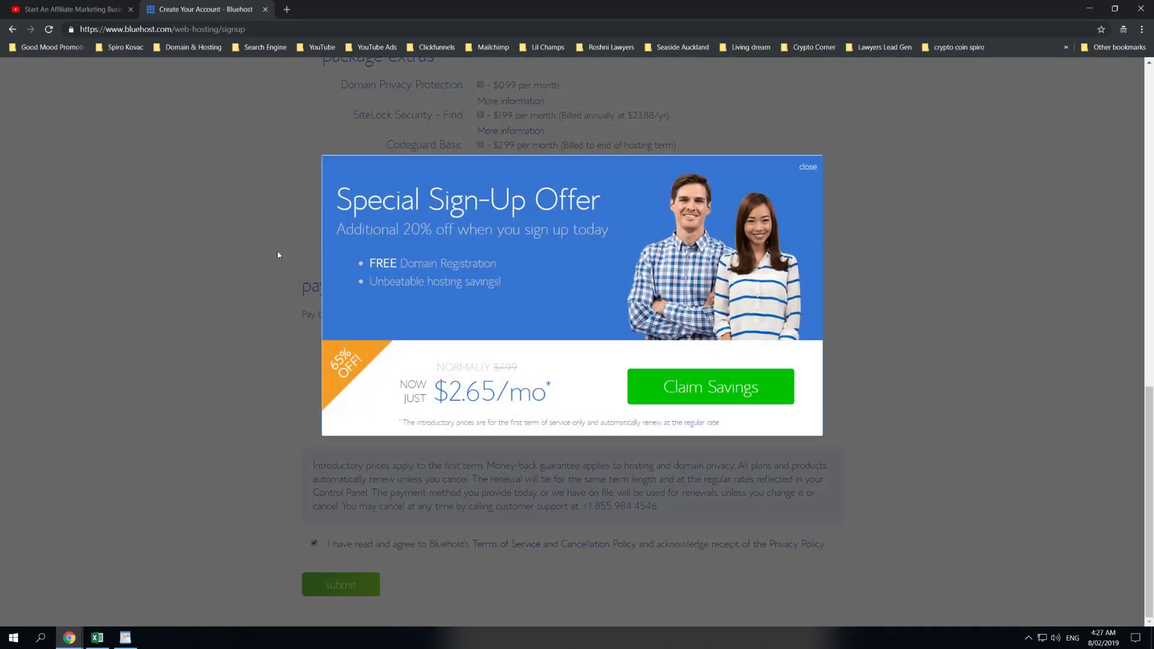
{"action": "left_click", "coordinate": [697, 396]}
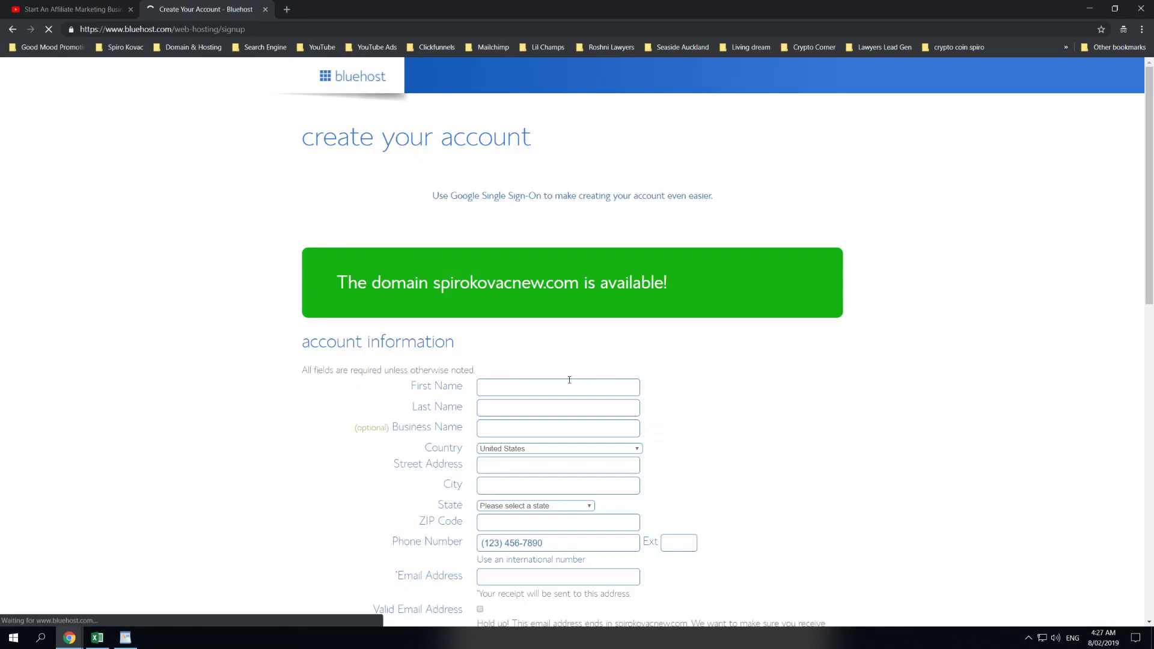
Set the Account Plan to Basic 12 Month
{"action": "scroll", "coordinate": [428, 374], "scroll_direction": "down", "scroll_amount": 1}
{"action": "scroll", "coordinate": [428, 390], "scroll_direction": "down", "scroll_amount": 1}
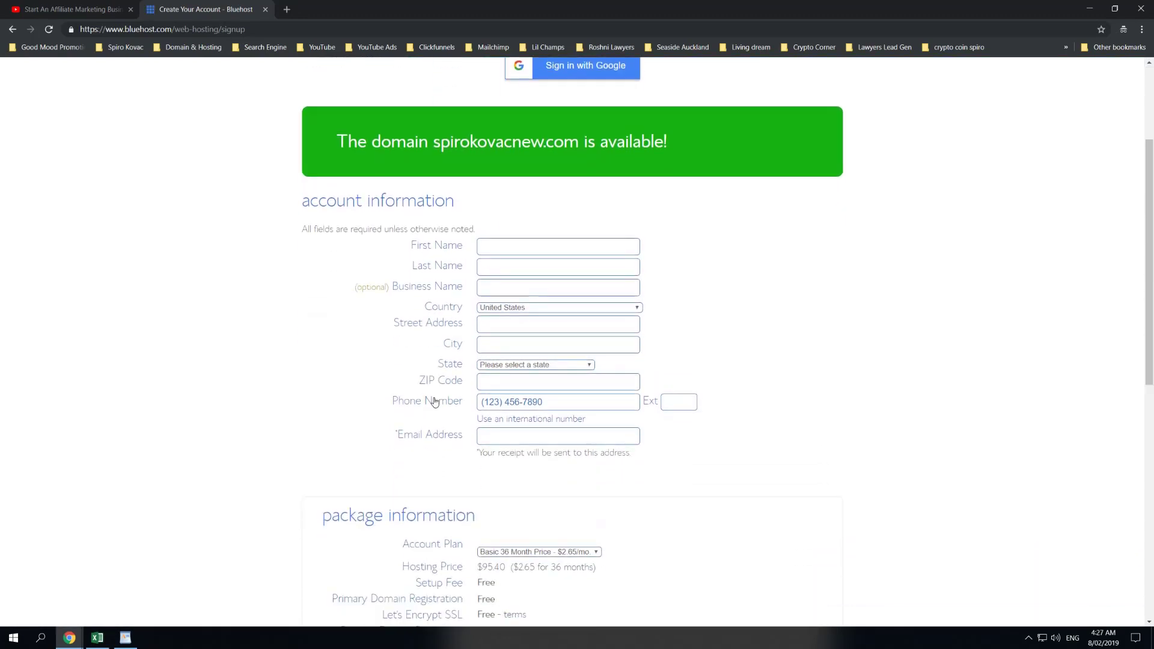
{"action": "scroll", "coordinate": [434, 402], "scroll_direction": "down", "scroll_amount": 2}
{"action": "scroll", "coordinate": [526, 395], "scroll_direction": "down", "scroll_amount": 1}
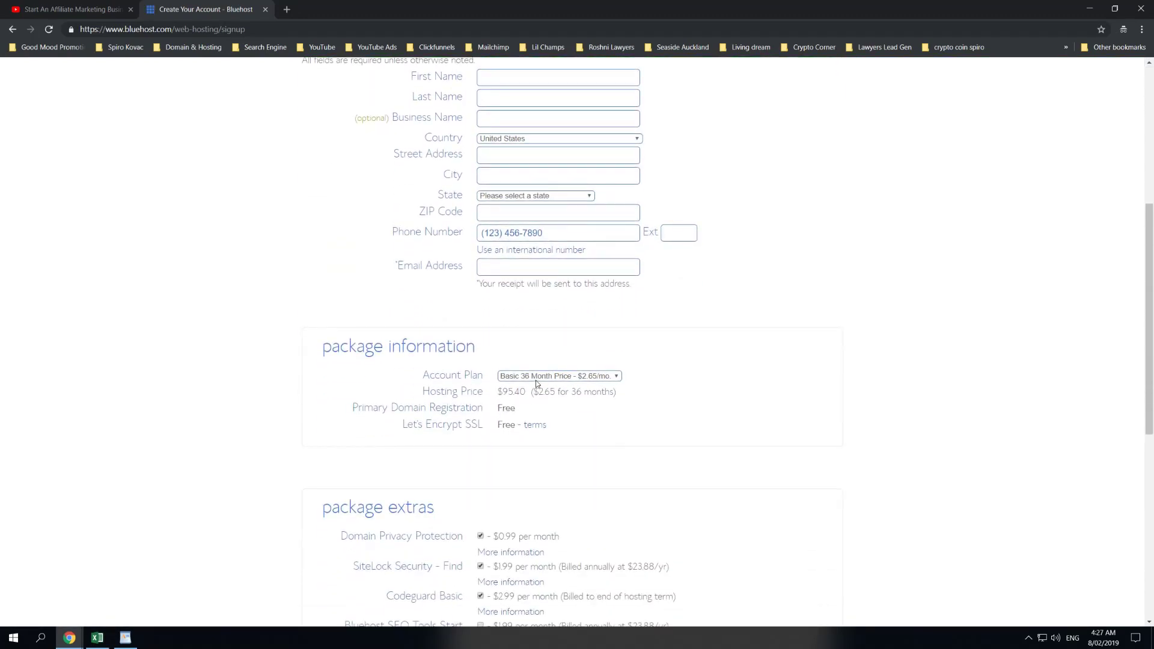
{"action": "left_click", "coordinate": [537, 380]}
{"action": "left_click", "coordinate": [535, 387]}
Uncheck Domain Privacy, SiteLock and Codeguard for a $59.40 total, then enter payment details
{"action": "scroll", "coordinate": [474, 386], "scroll_direction": "down", "scroll_amount": 3}
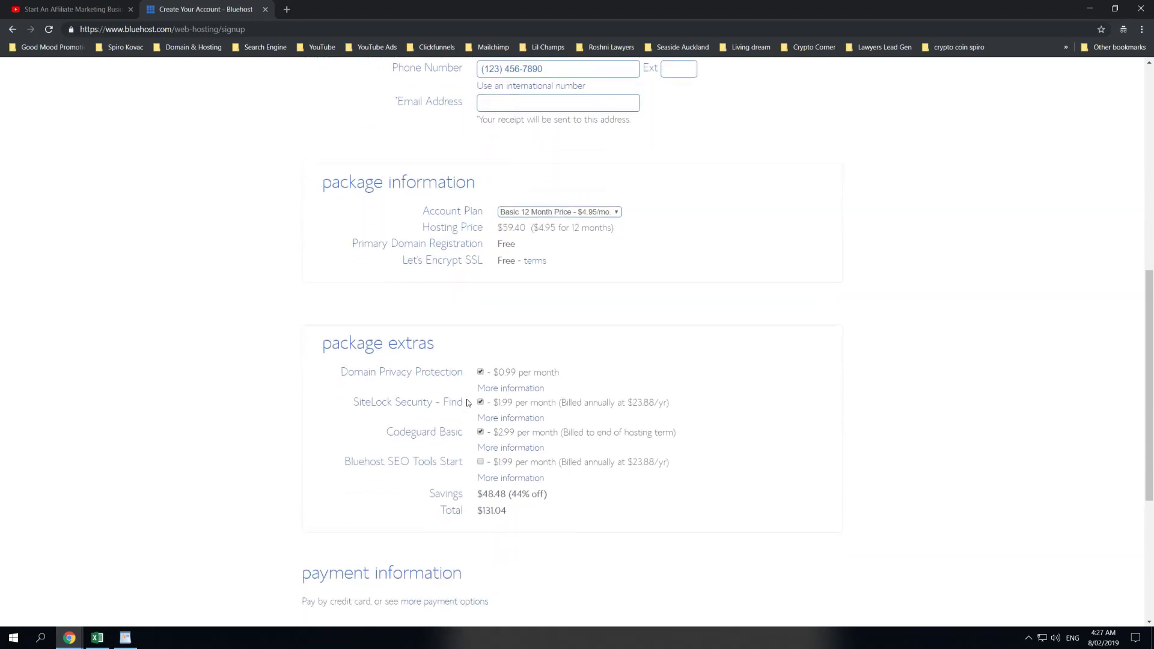
{"action": "left_click", "coordinate": [481, 367]}
{"action": "left_click", "coordinate": [481, 397]}
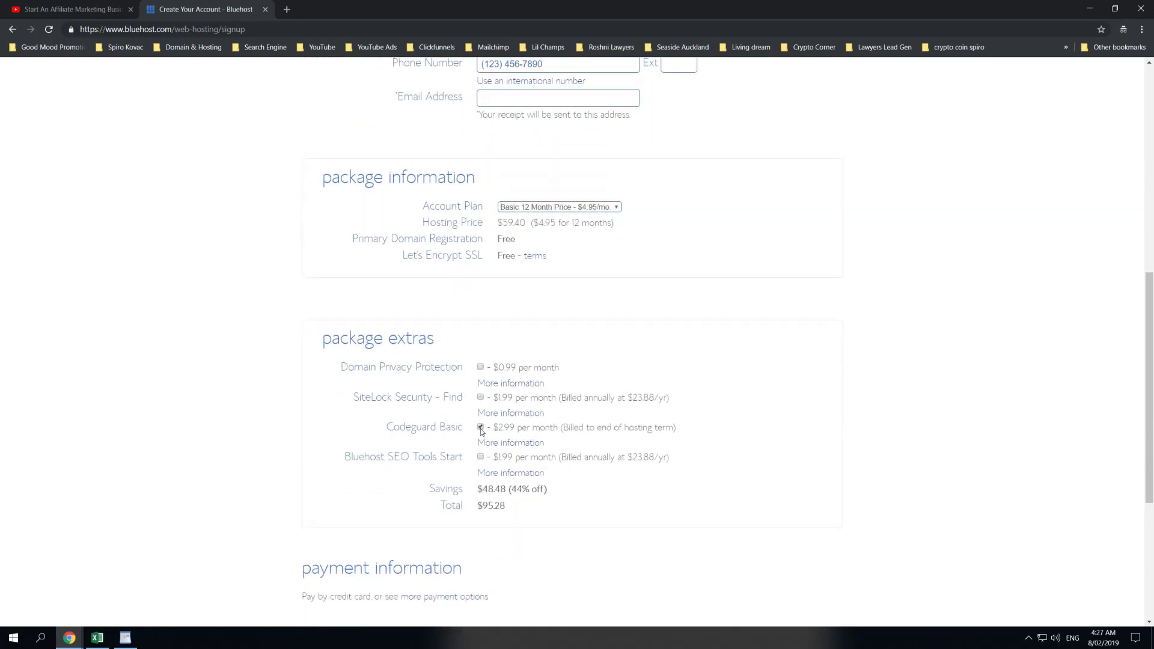
{"action": "left_click", "coordinate": [481, 428]}
{"action": "scroll", "coordinate": [455, 420], "scroll_direction": "down", "scroll_amount": 2}
{"action": "left_click_drag", "start_coordinate": [444, 394], "coordinate": [520, 397]}
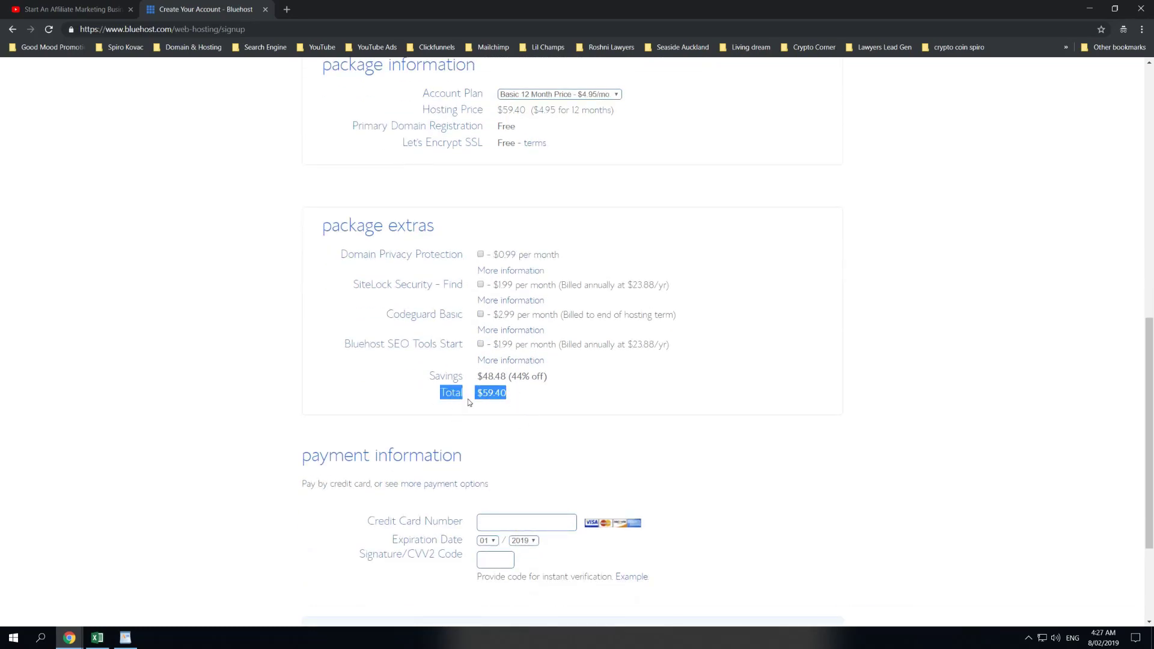
{"action": "scroll", "coordinate": [469, 402], "scroll_direction": "down", "scroll_amount": 3}
{"action": "left_click", "coordinate": [494, 391]}
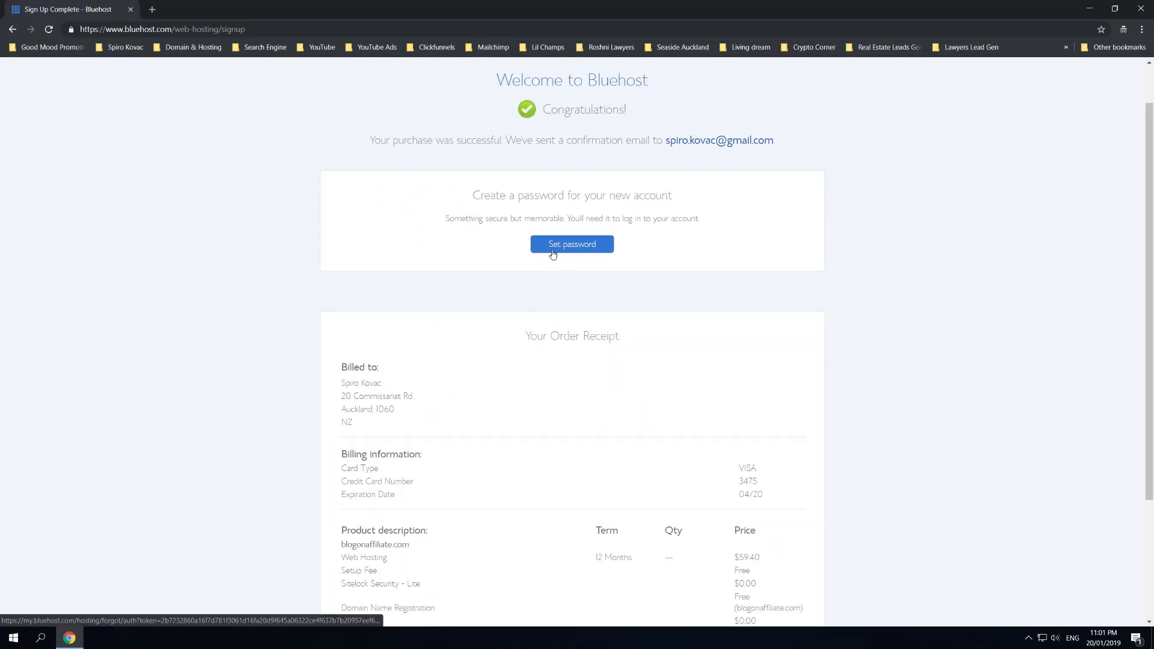
Set and retype the account password, accept the terms, and skip theme selection
{"action": "left_click", "coordinate": [550, 248]}
{"action": "type", "text": "*********"}
{"action": "key", "text": "Tab"}
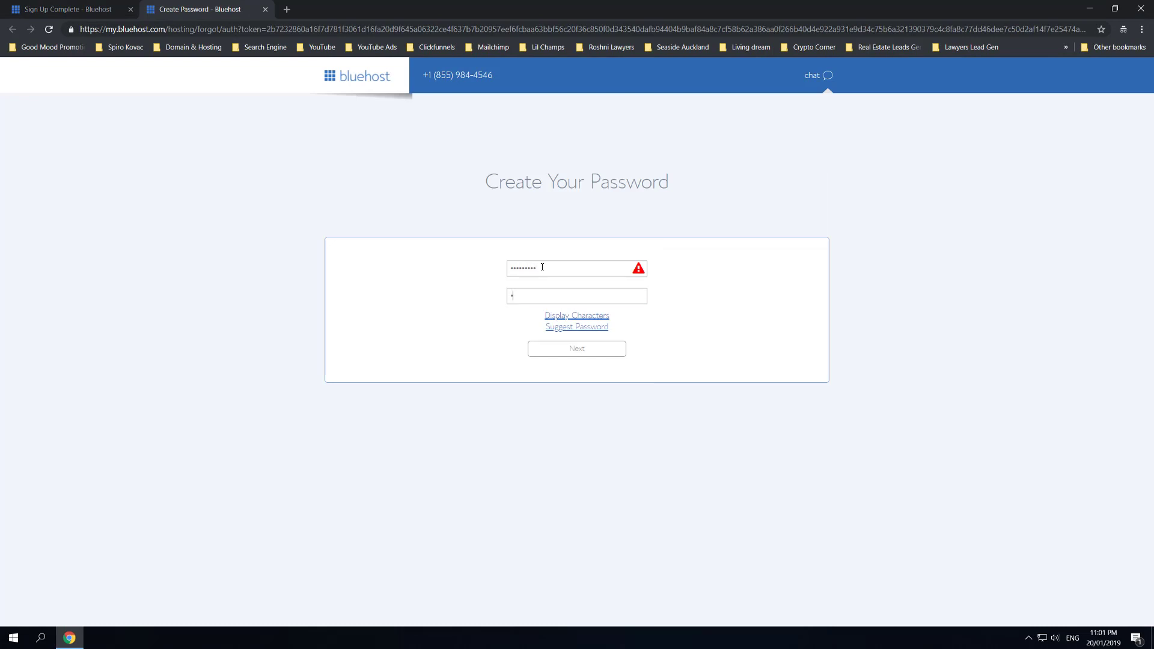
{"action": "type", "text": "******"}
{"action": "left_click", "coordinate": [458, 345]}
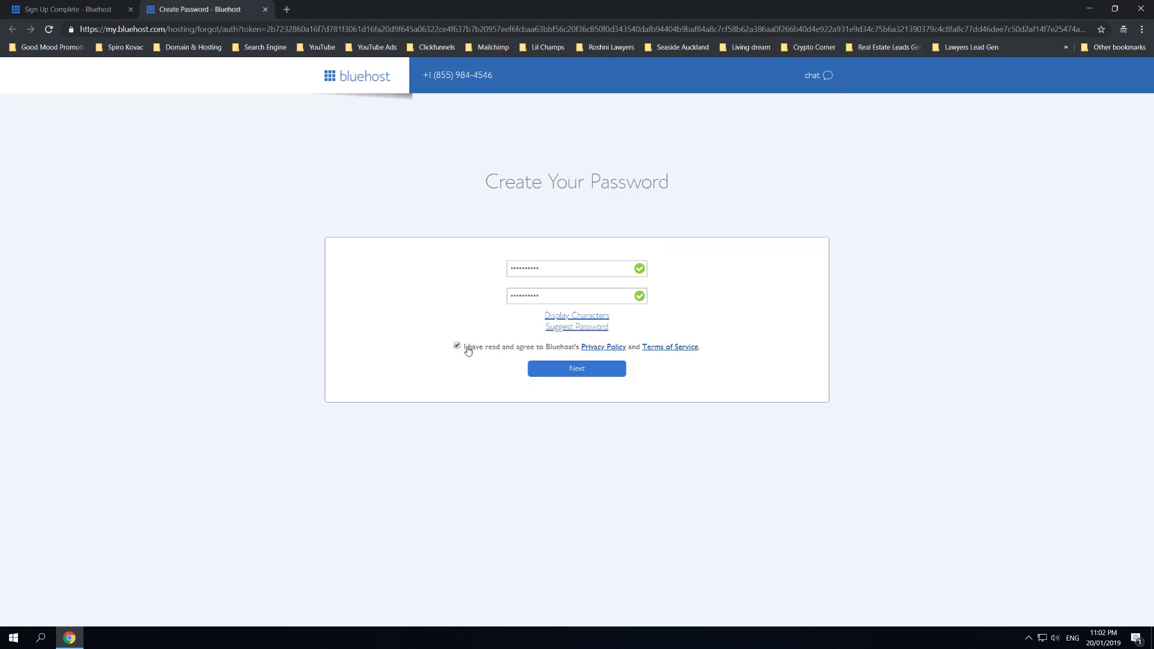
{"action": "left_click", "coordinate": [582, 373]}
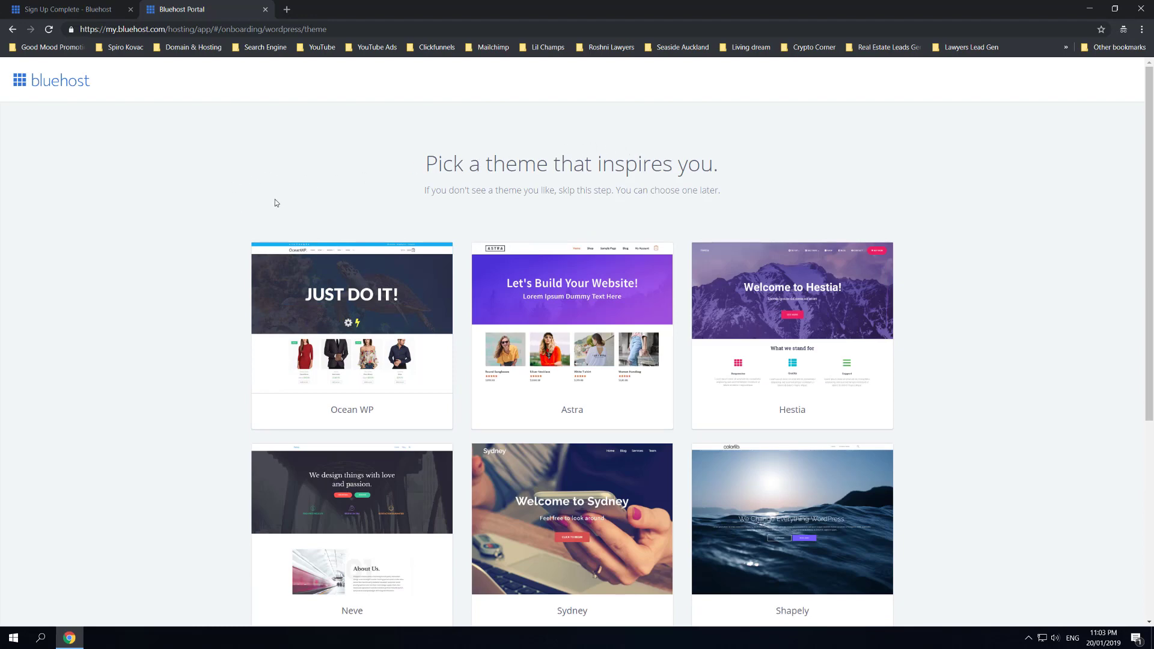
{"action": "scroll", "coordinate": [483, 208], "scroll_direction": "down", "scroll_amount": 5}
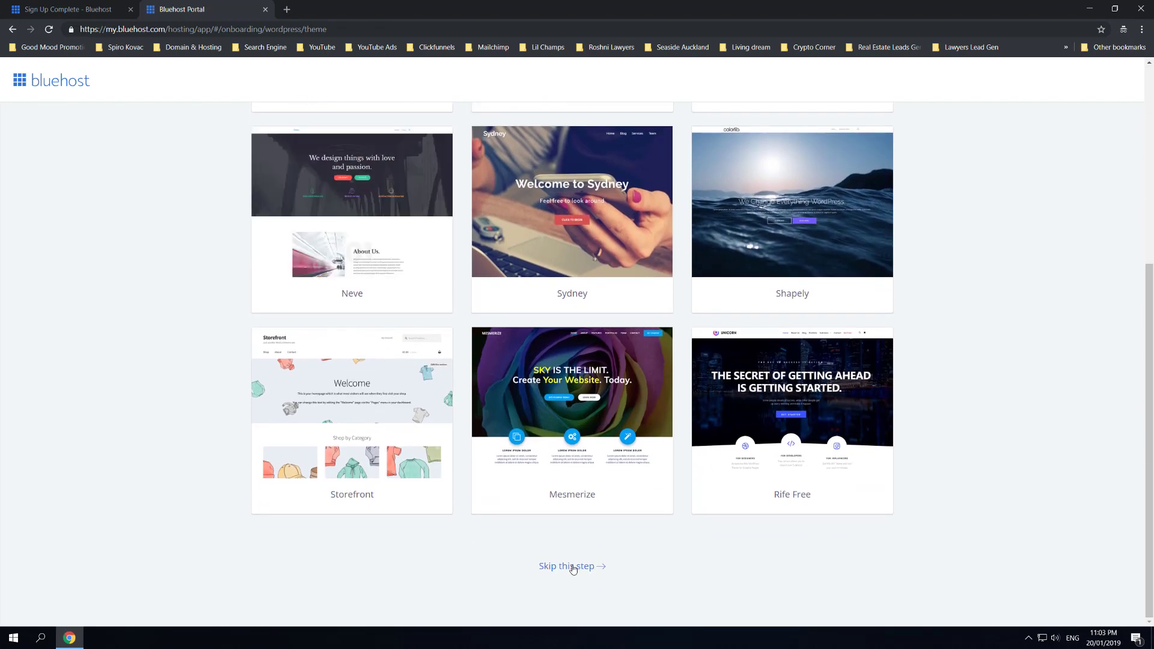
{"action": "left_click", "coordinate": [573, 566]}
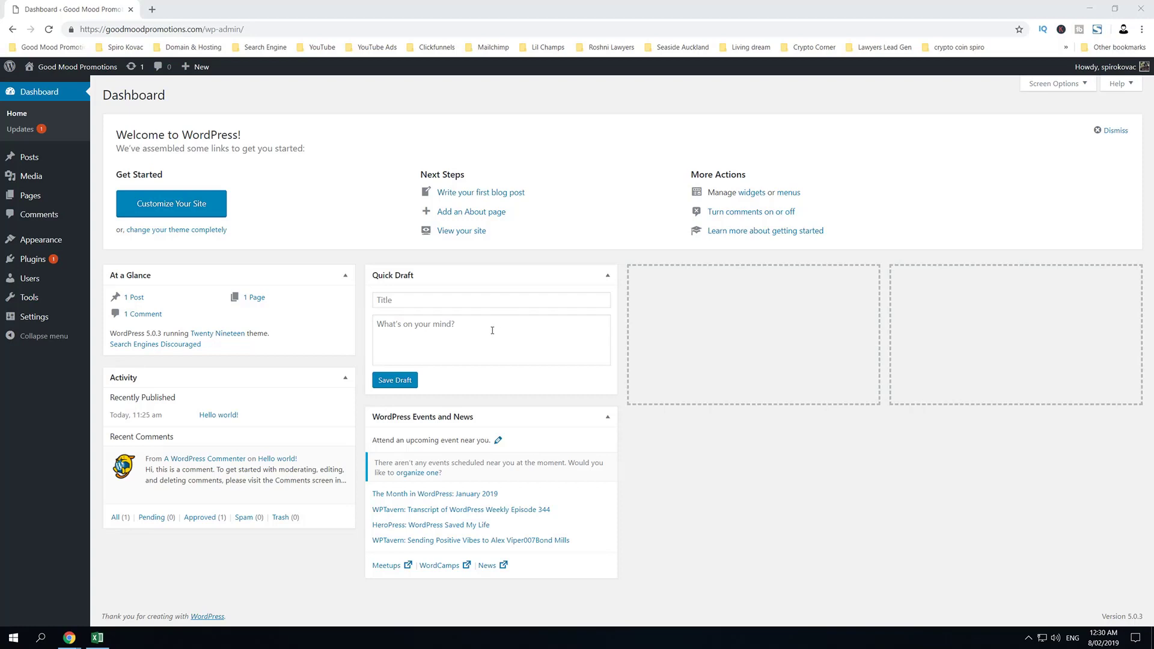
{"action": "mouse_move", "coordinate": [30, 277]}
{"action": "left_click", "coordinate": [111, 314]}
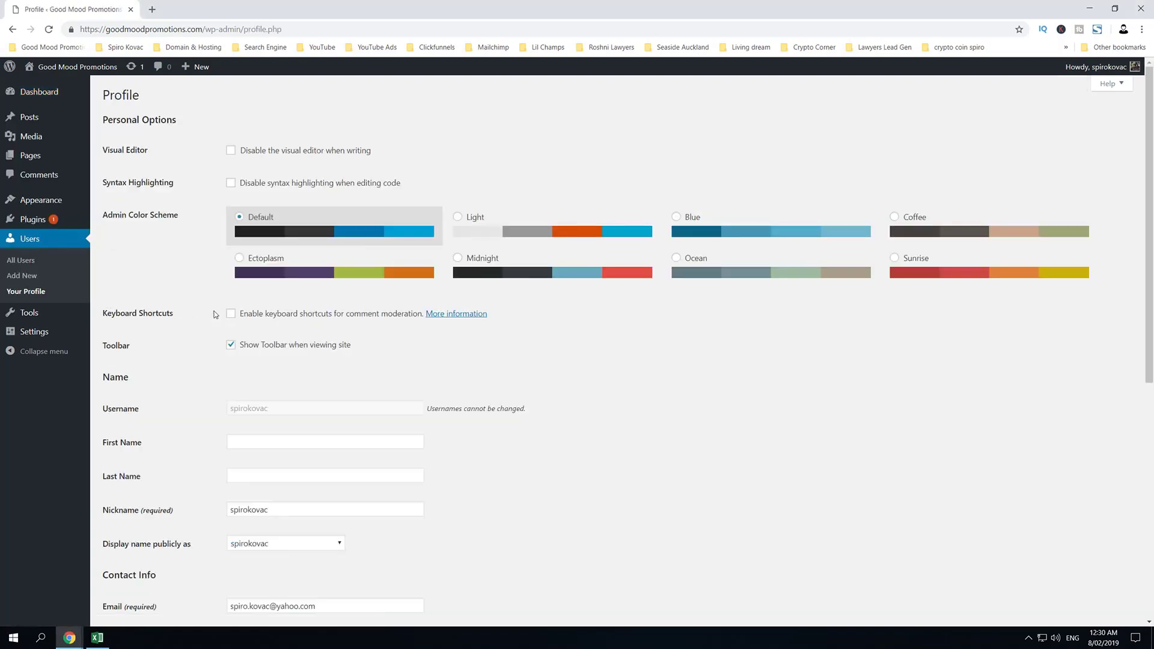
{"action": "scroll", "coordinate": [313, 331], "scroll_direction": "down", "scroll_amount": 4}
{"action": "scroll", "coordinate": [307, 340], "scroll_direction": "down", "scroll_amount": 3}
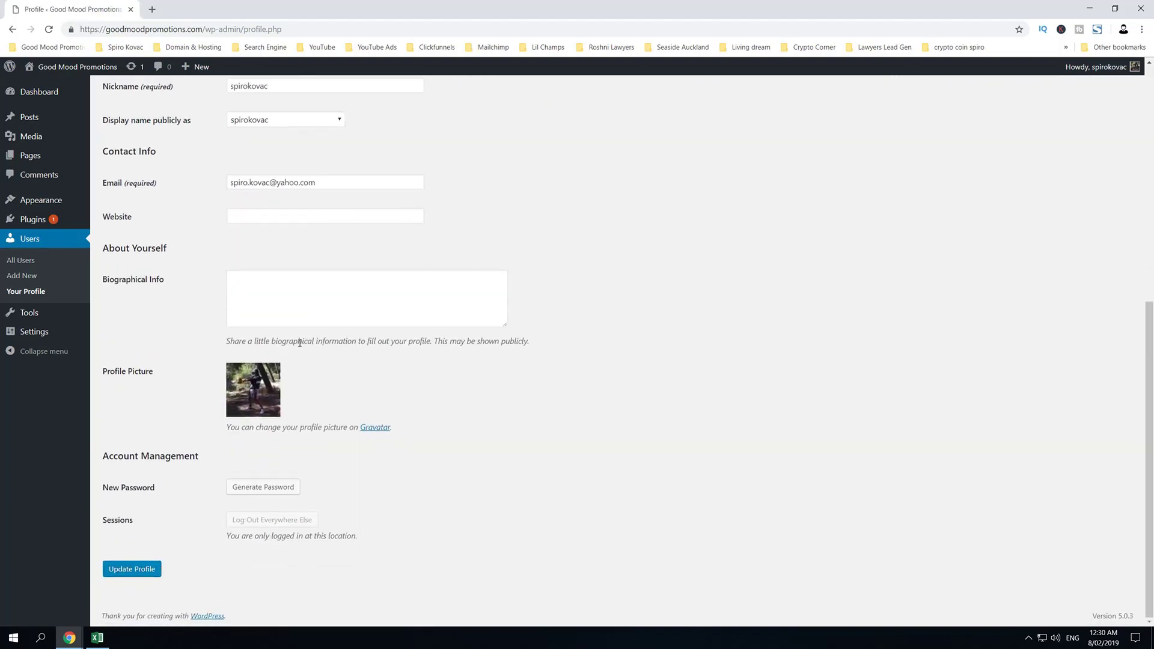
{"action": "left_click", "coordinate": [274, 485]}
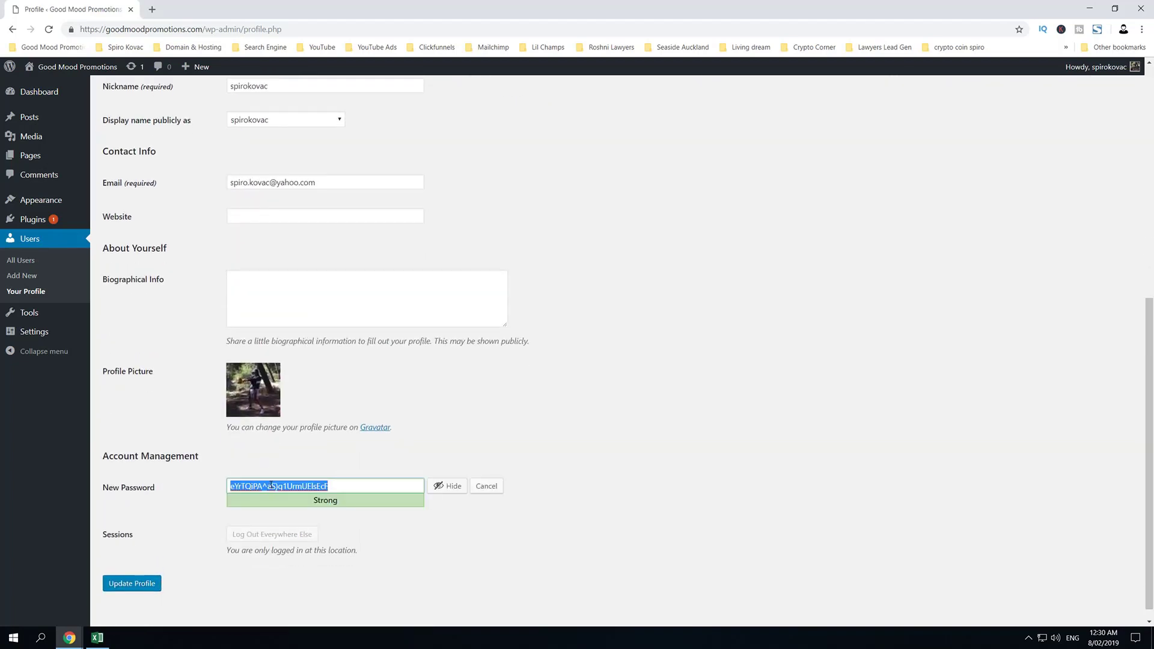
{"action": "left_click", "coordinate": [353, 485]}
{"action": "left_click", "coordinate": [440, 487]}
{"action": "left_click_drag", "start_coordinate": [382, 484], "coordinate": [232, 485]}
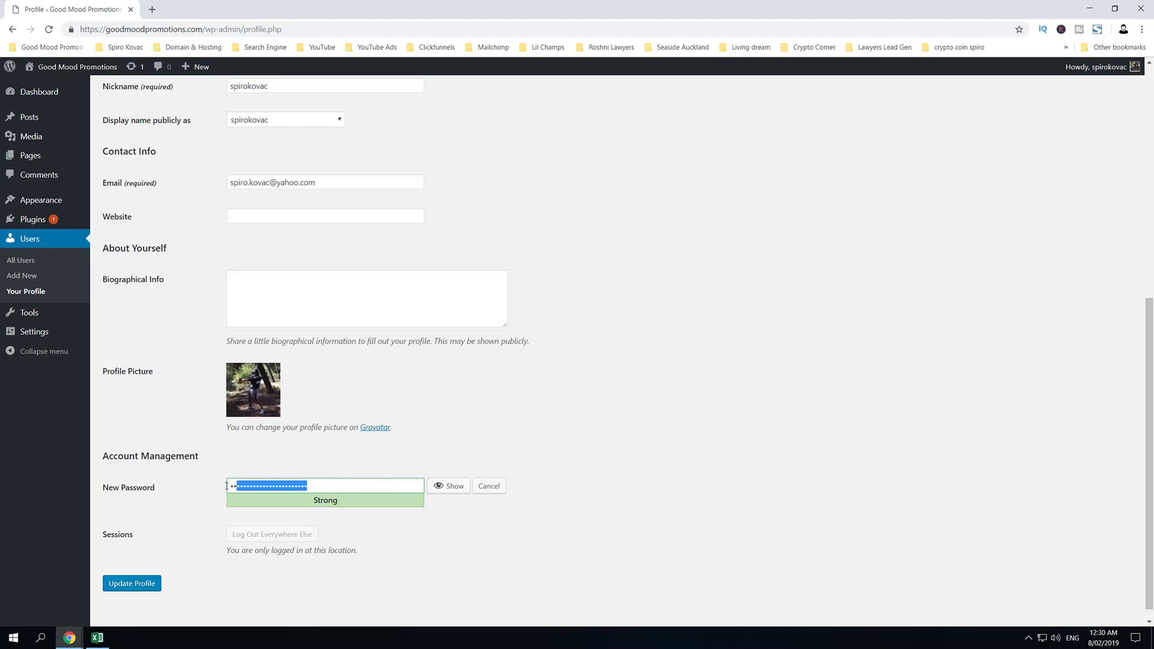
{"action": "type", "text": "s"}
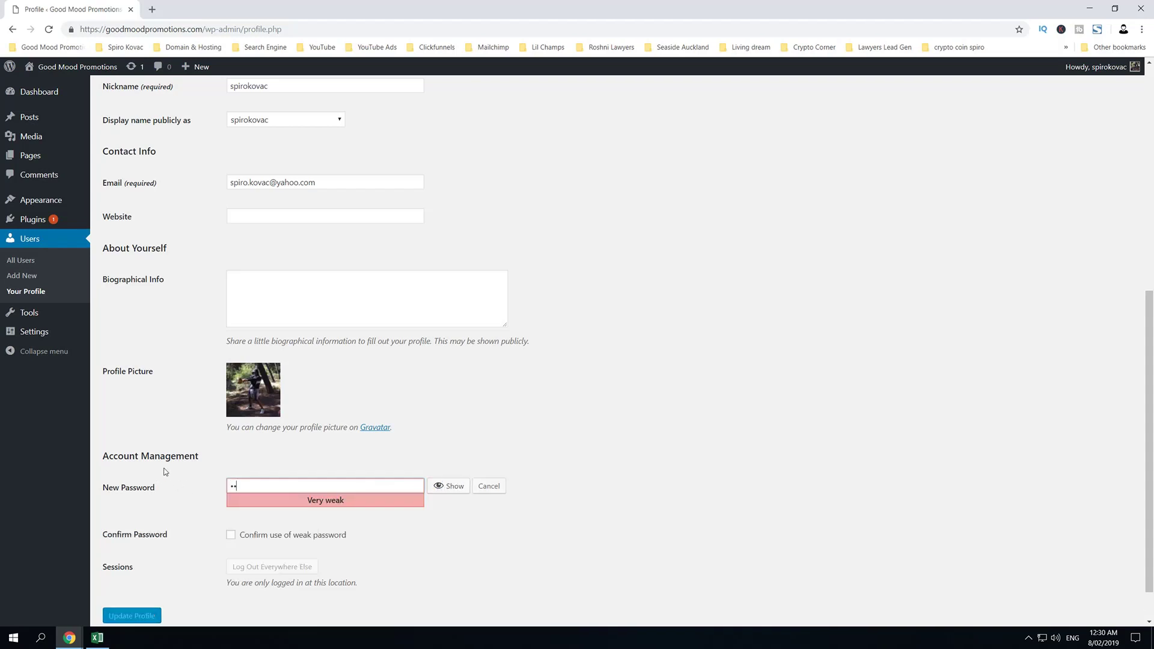
{"action": "type", "text": "kova"}
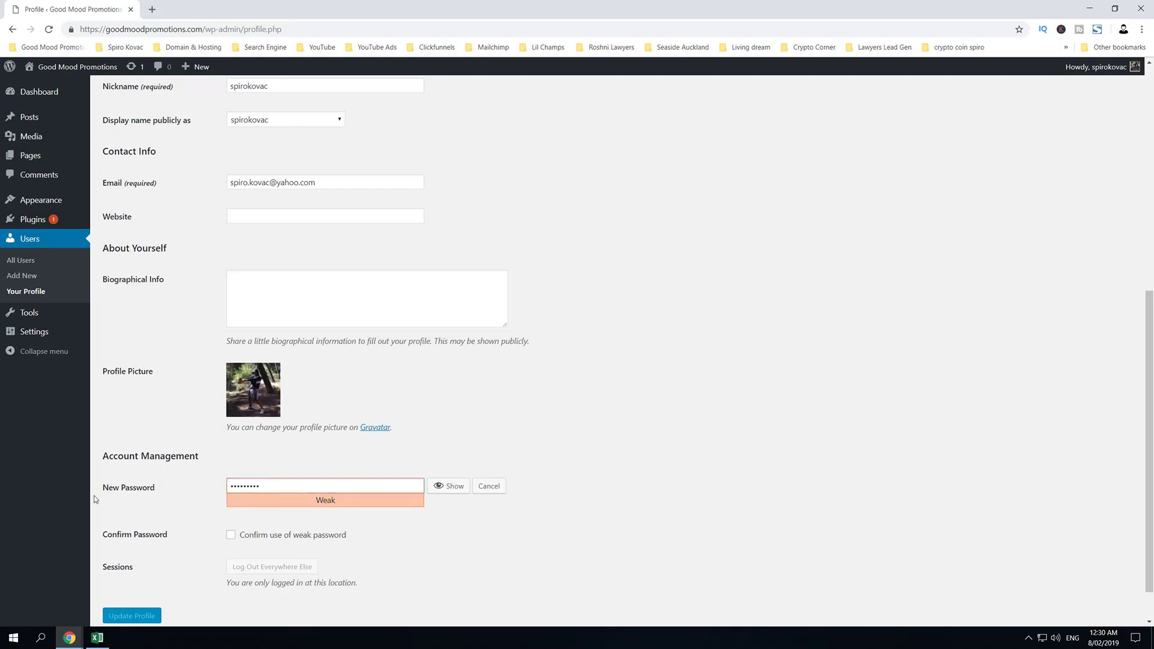
{"action": "left_click", "coordinate": [230, 535]}
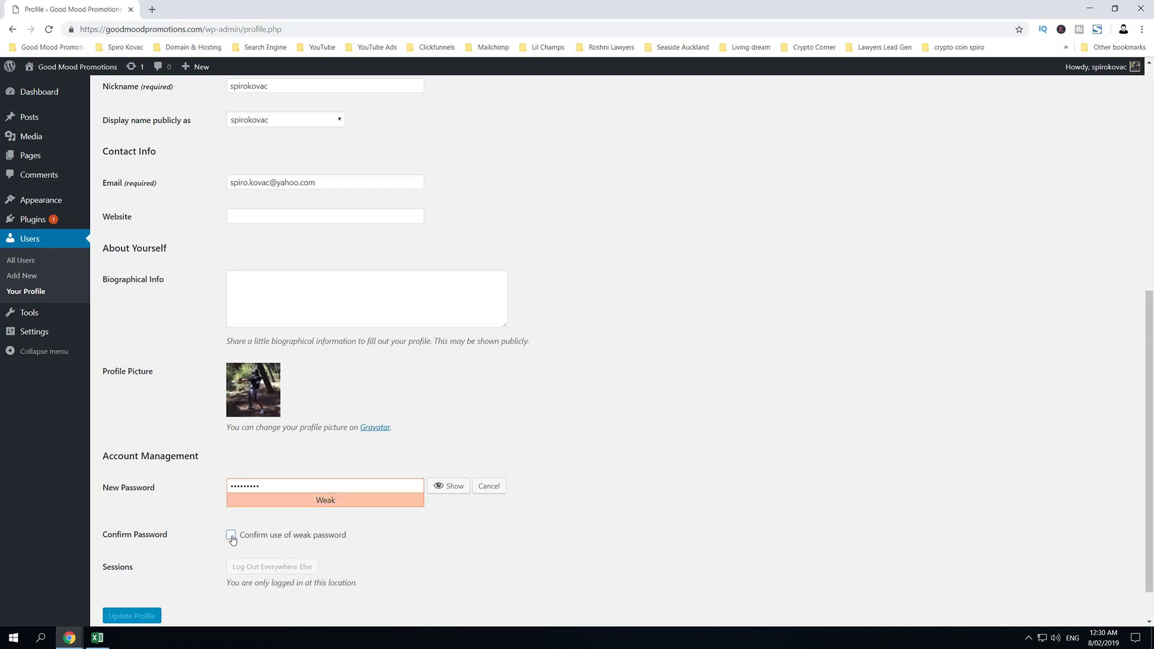
{"action": "left_click", "coordinate": [137, 617]}
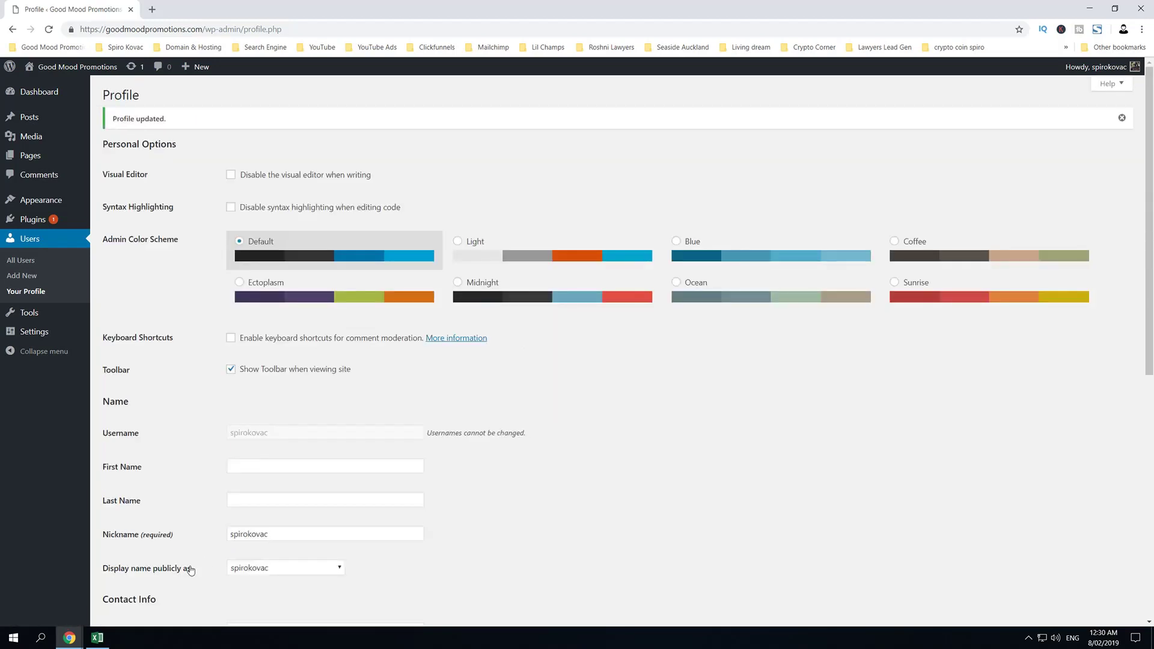
{"action": "mouse_move", "coordinate": [35, 332]}
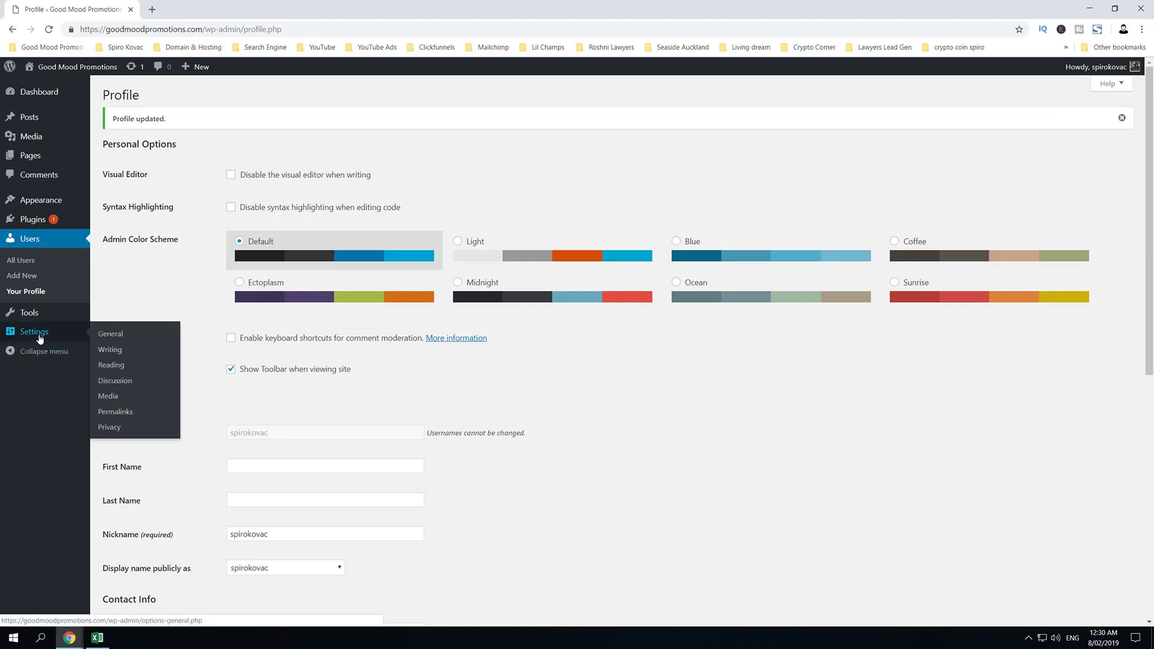
Switch permalinks to the Post name structure and save
{"action": "left_click", "coordinate": [115, 412]}
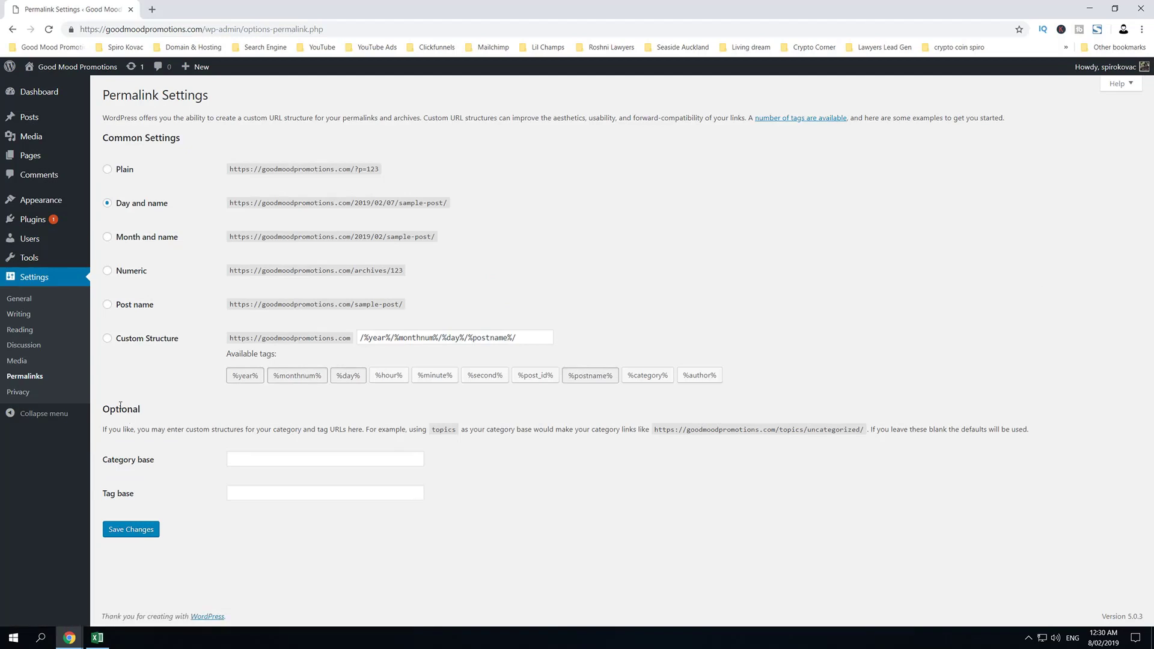
{"action": "left_click", "coordinate": [107, 305]}
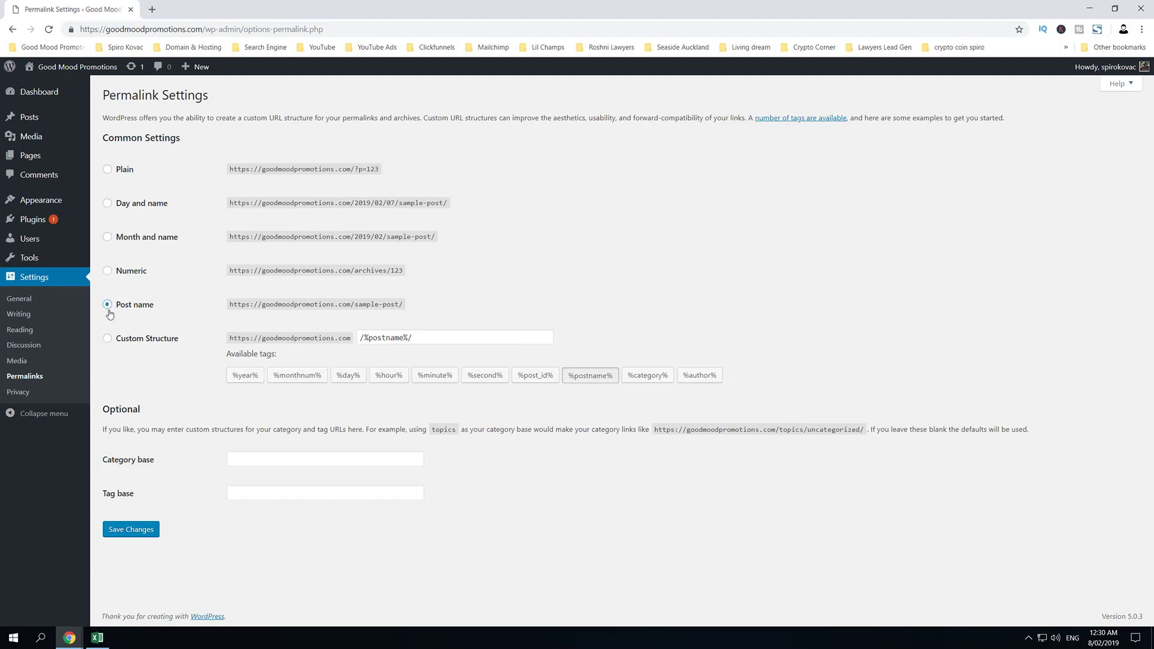
{"action": "left_click", "coordinate": [128, 531]}
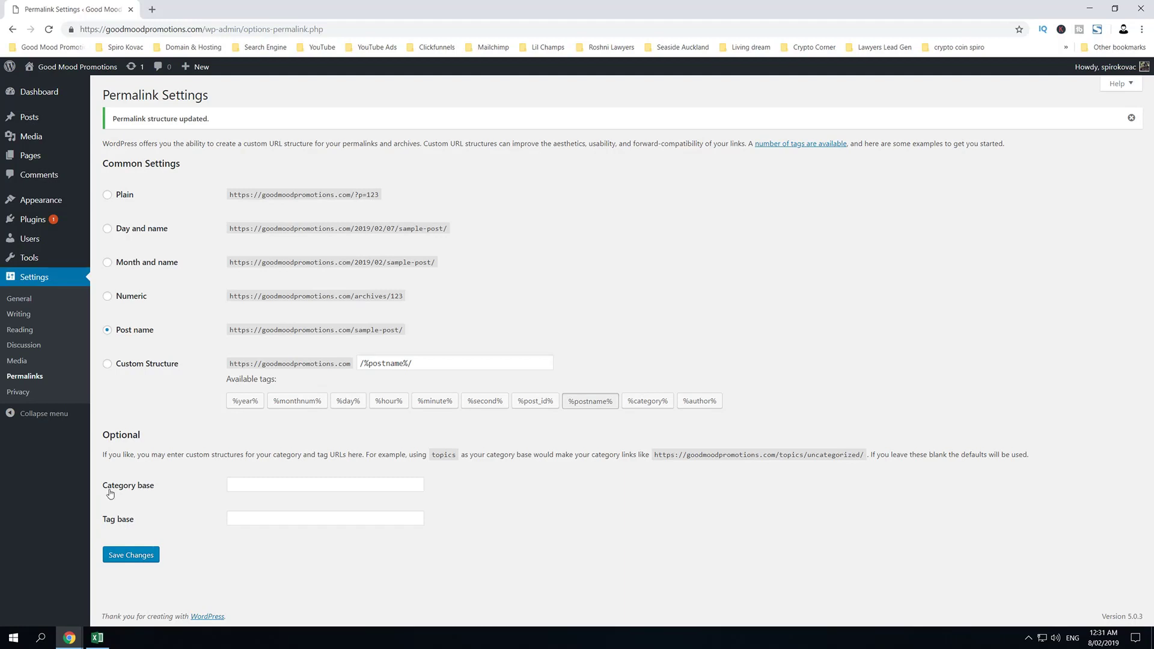
{"action": "mouse_move", "coordinate": [32, 219]}
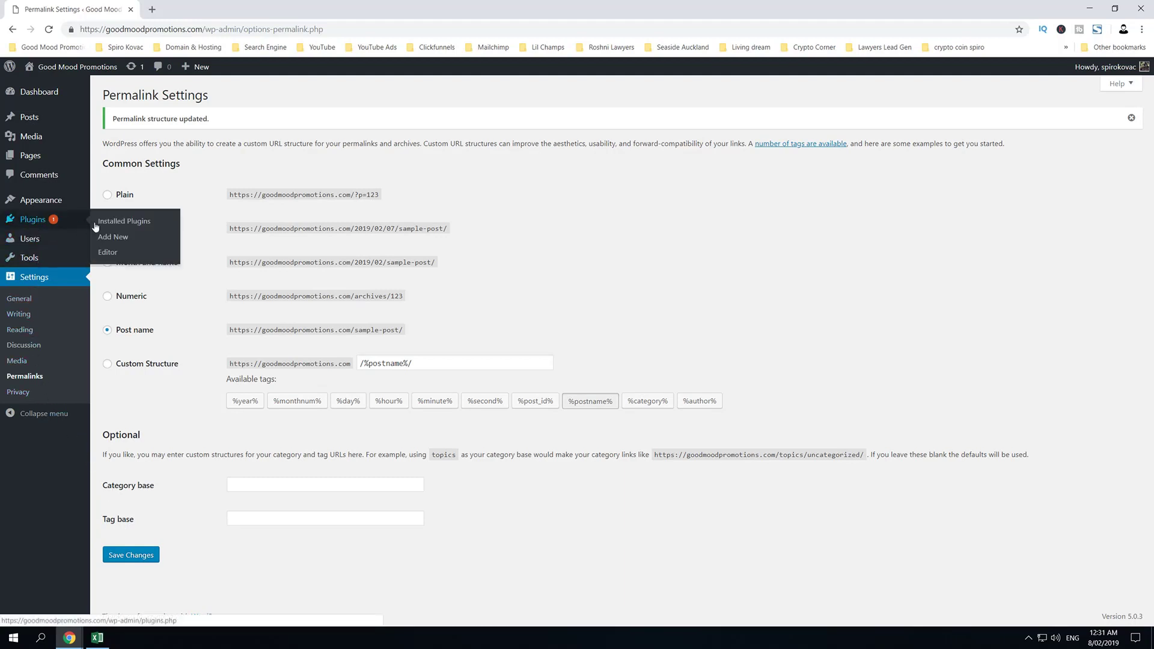
Bulk-deactivate all installed plugins
{"action": "left_click", "coordinate": [118, 225]}
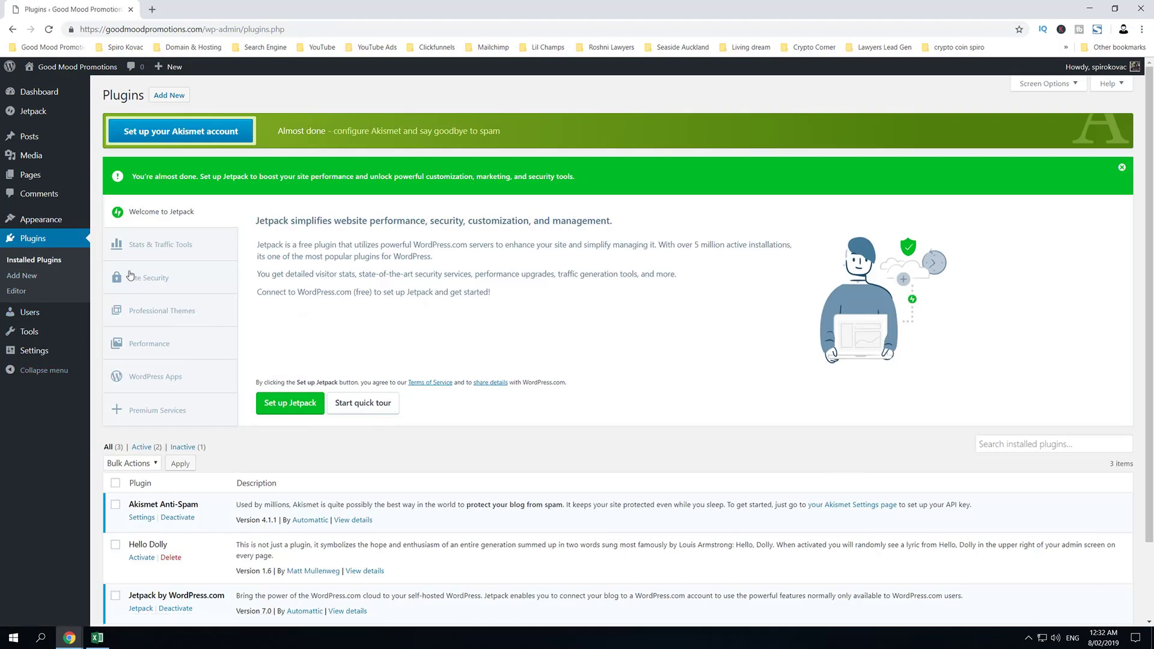
{"action": "scroll", "coordinate": [178, 140], "scroll_direction": "down", "scroll_amount": 2}
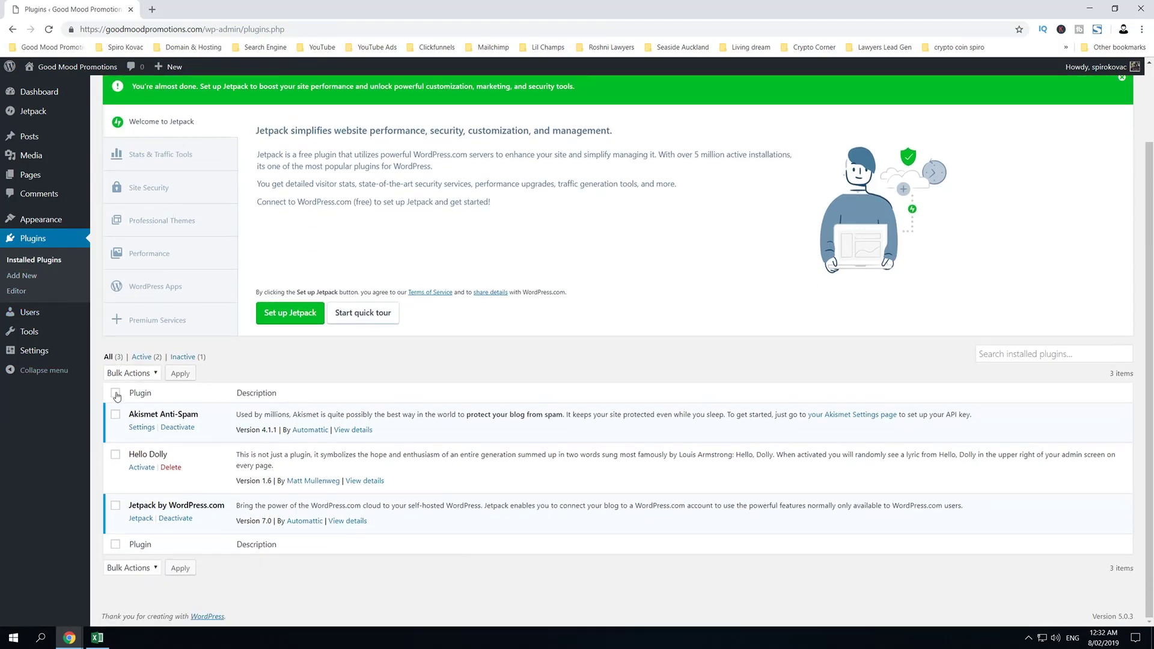
{"action": "left_click", "coordinate": [116, 394]}
{"action": "left_click", "coordinate": [128, 373]}
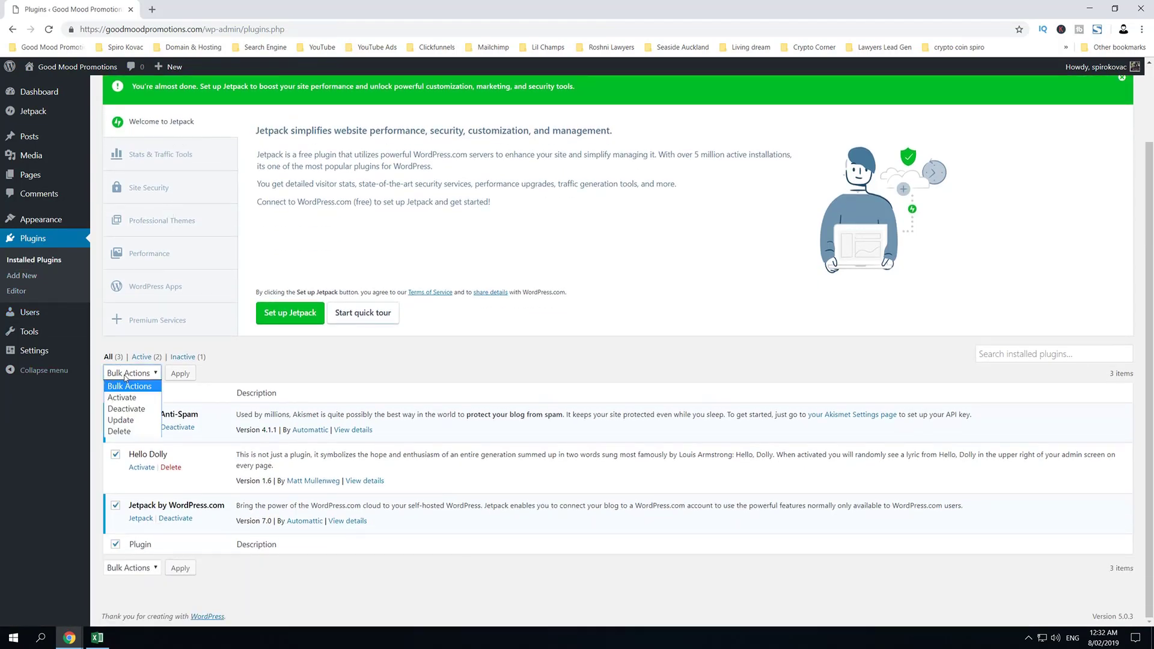
{"action": "left_click", "coordinate": [126, 409]}
{"action": "left_click", "coordinate": [182, 374]}
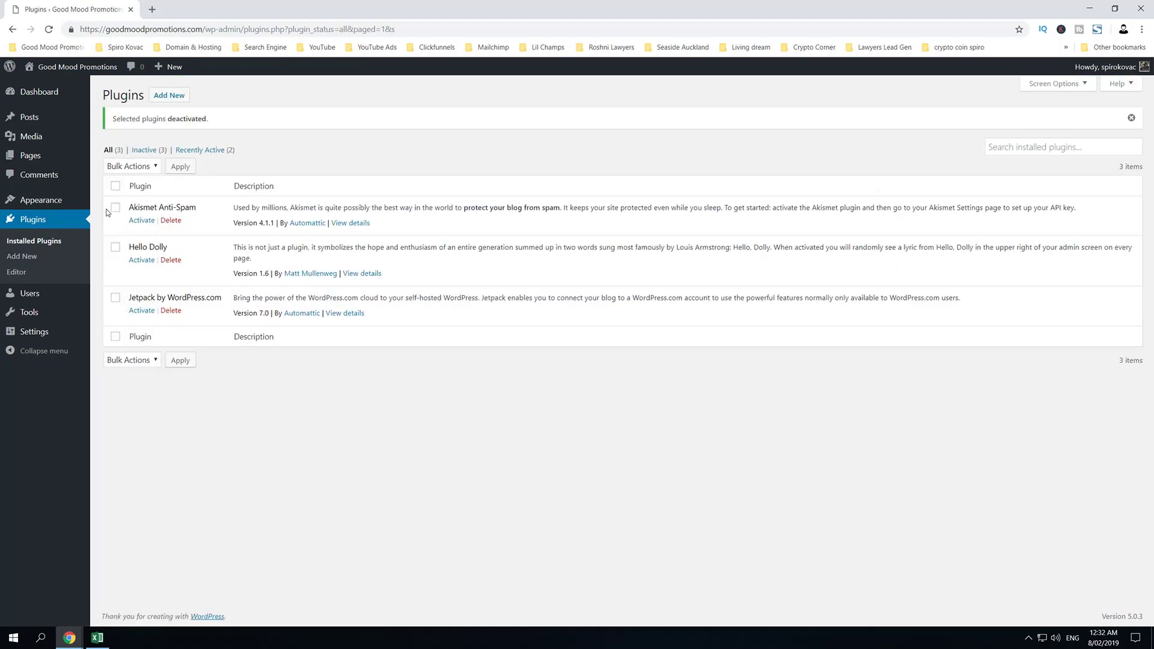
Bulk-delete Akismet, Hello Dolly and Jetpack, confirming the deletion
{"action": "left_click", "coordinate": [116, 186]}
{"action": "left_click", "coordinate": [131, 167]}
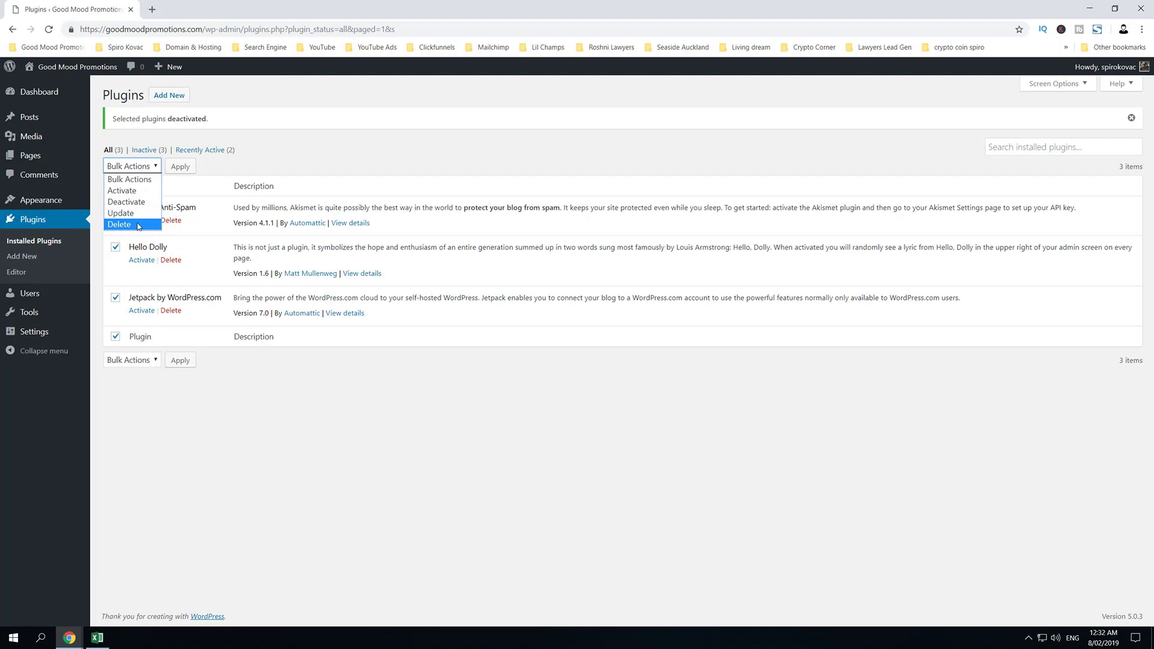
{"action": "left_click", "coordinate": [138, 225]}
{"action": "left_click", "coordinate": [180, 166]}
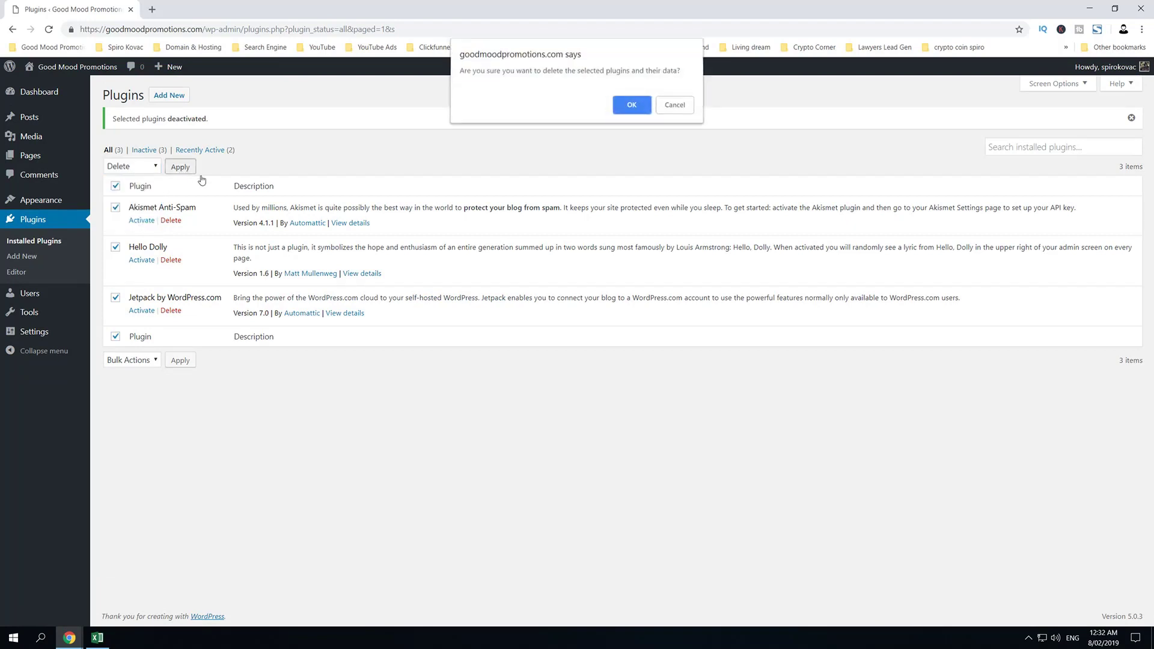
{"action": "left_click", "coordinate": [632, 106]}
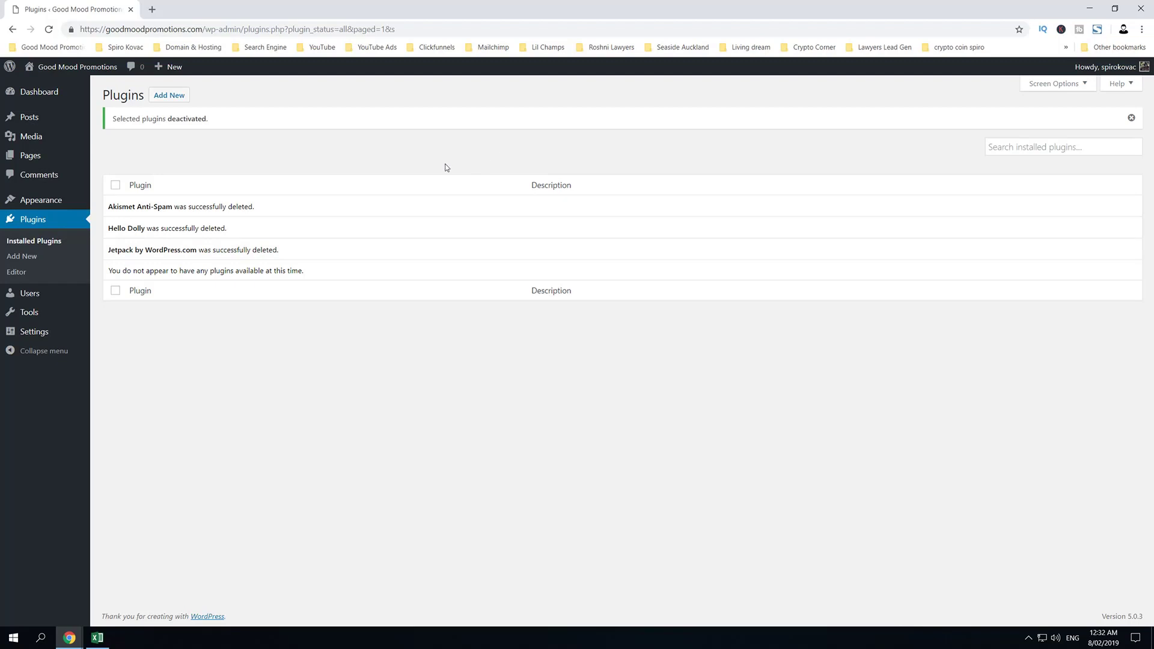
{"action": "mouse_move", "coordinate": [41, 200]}
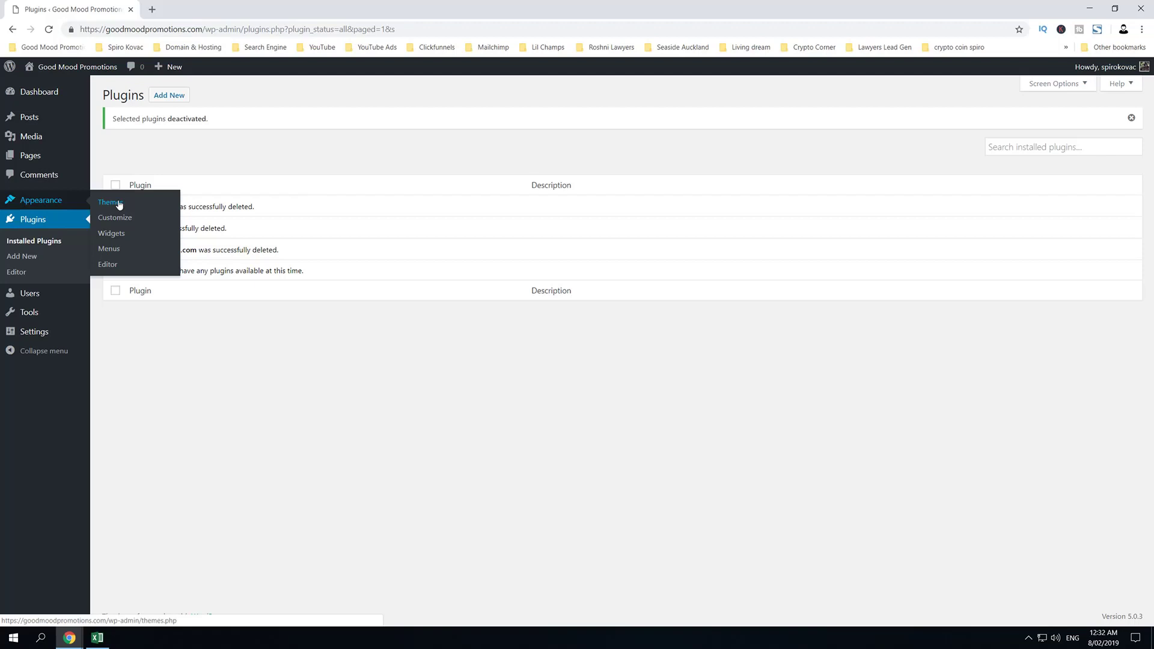
Search the theme catalogue for 'astra', then install and activate Astra
{"action": "left_click", "coordinate": [119, 204]}
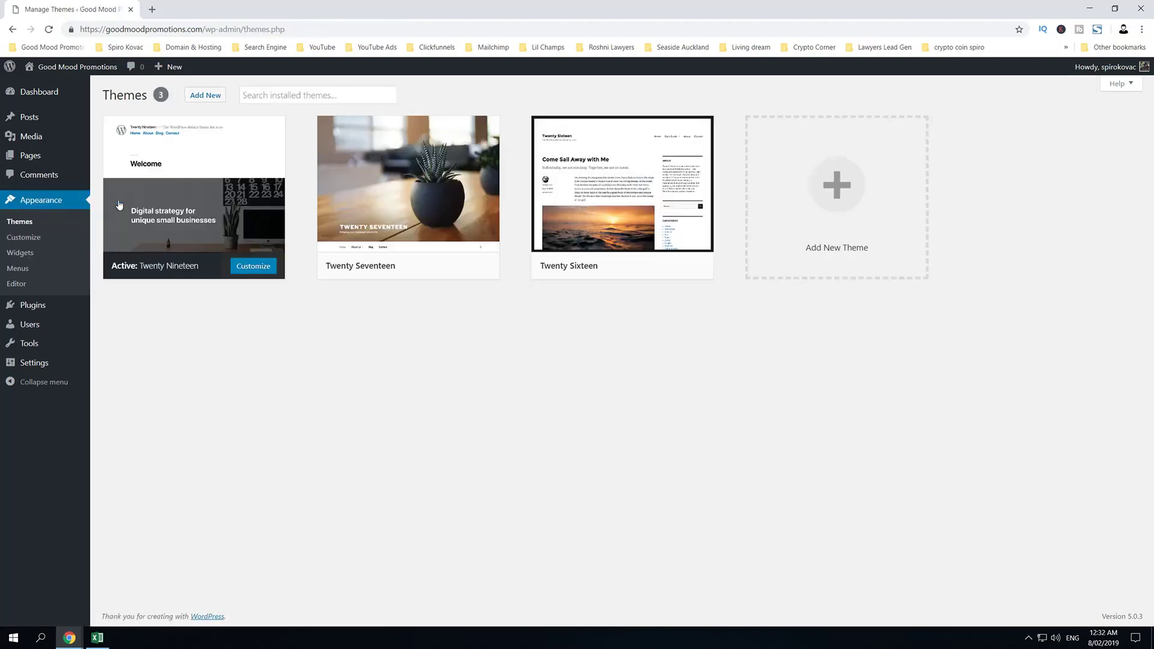
{"action": "left_click", "coordinate": [205, 95]}
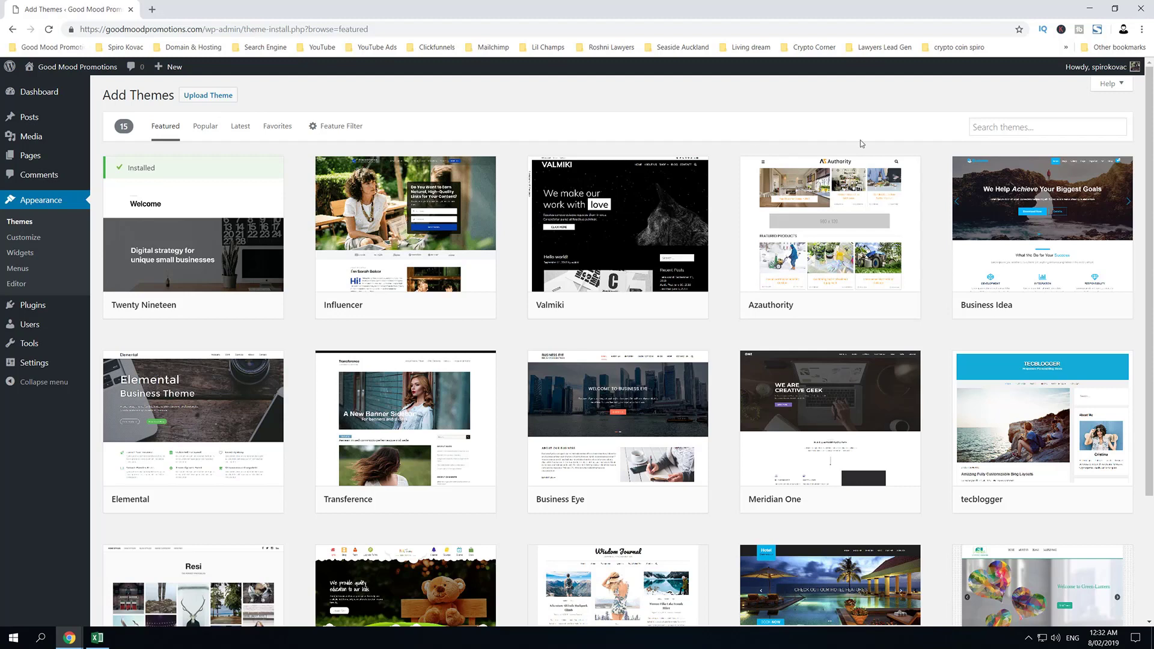
{"action": "left_click", "coordinate": [988, 125]}
{"action": "type", "text": "astr"}
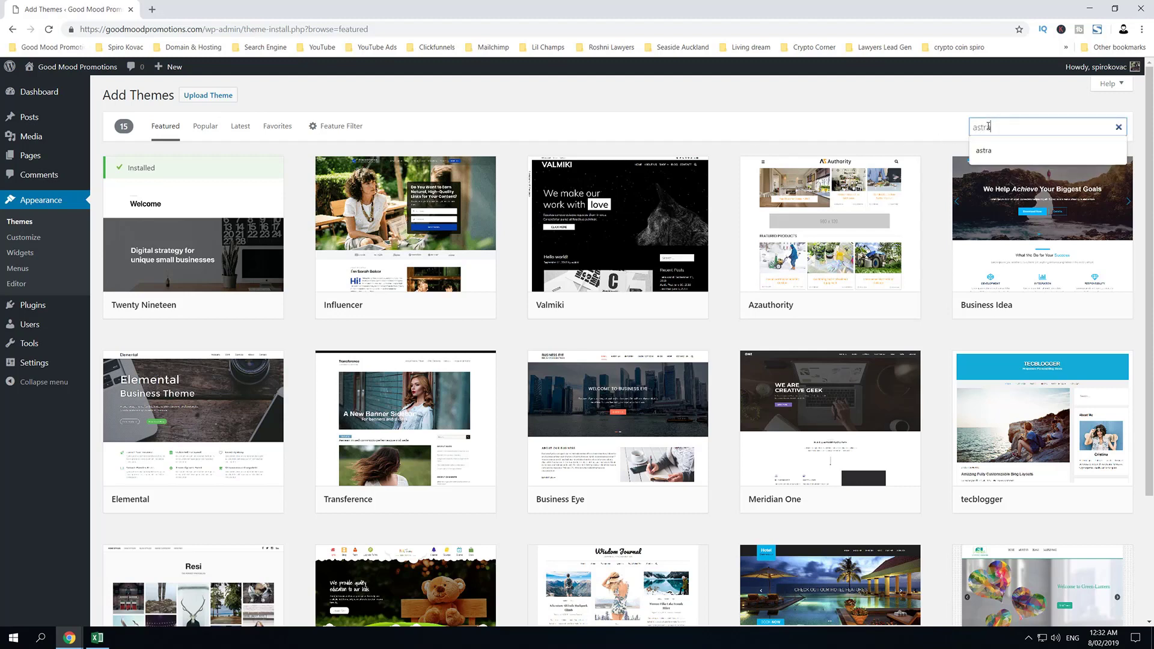
{"action": "type", "text": "a"}
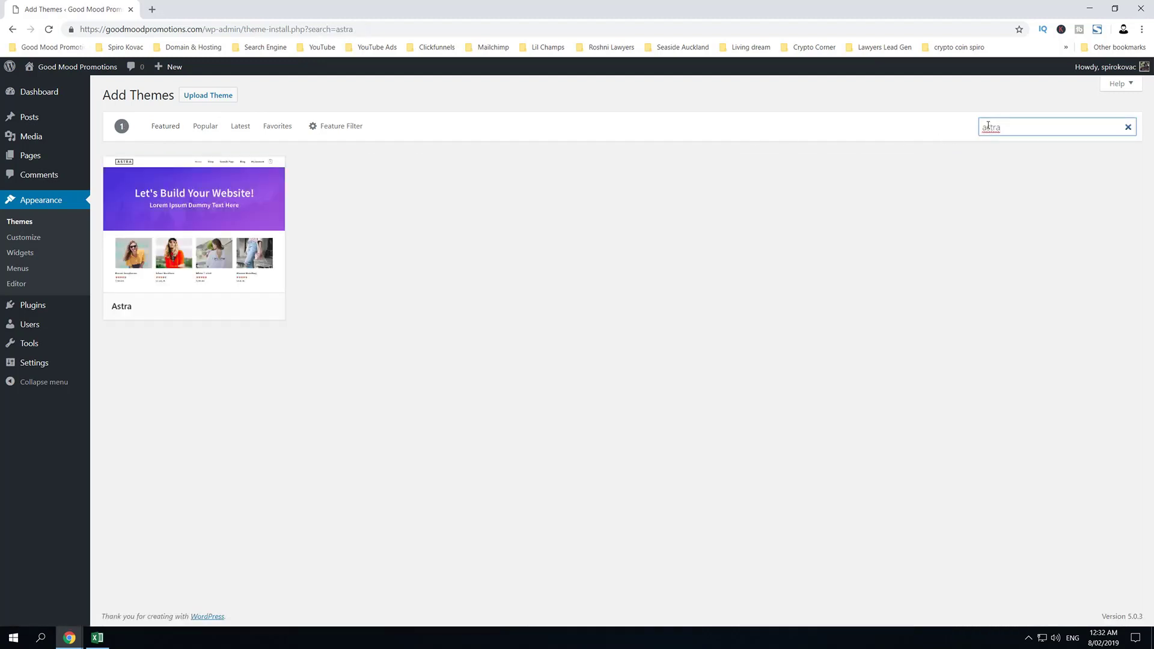
{"action": "mouse_move", "coordinate": [255, 234]}
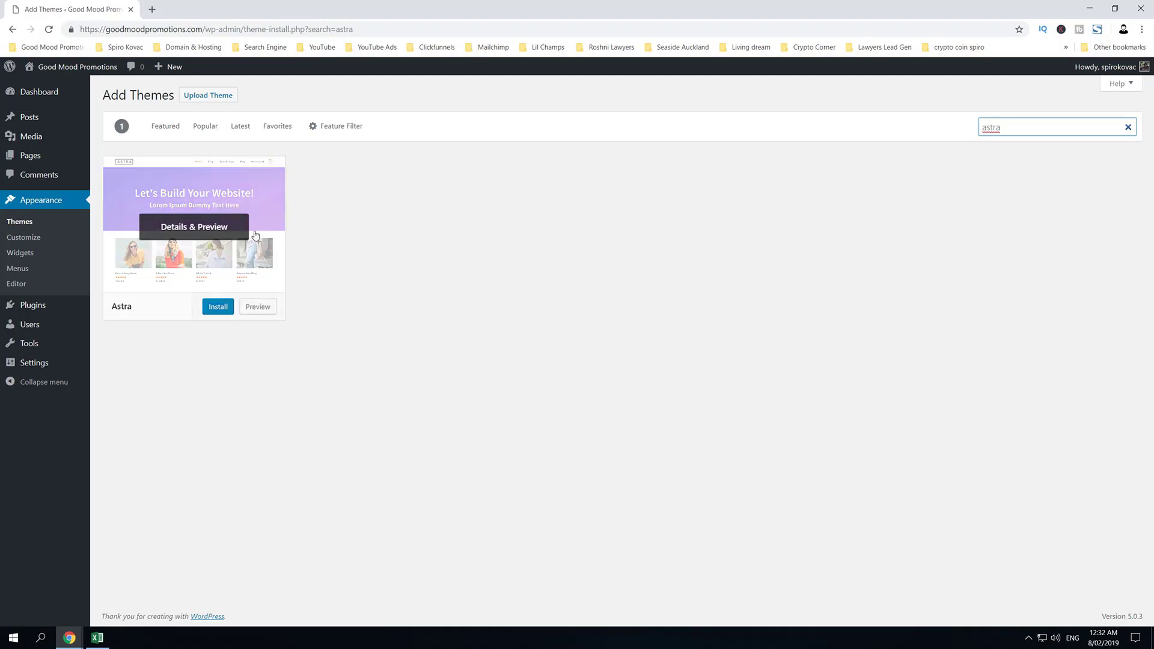
{"action": "left_click", "coordinate": [219, 312]}
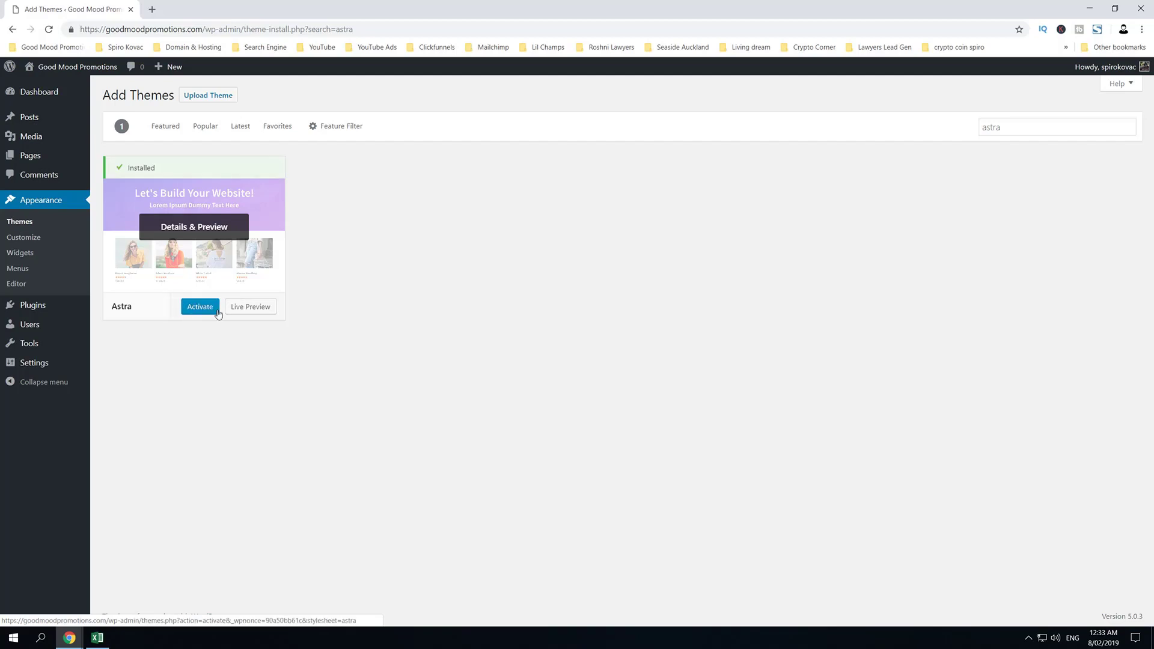
{"action": "left_click", "coordinate": [215, 313]}
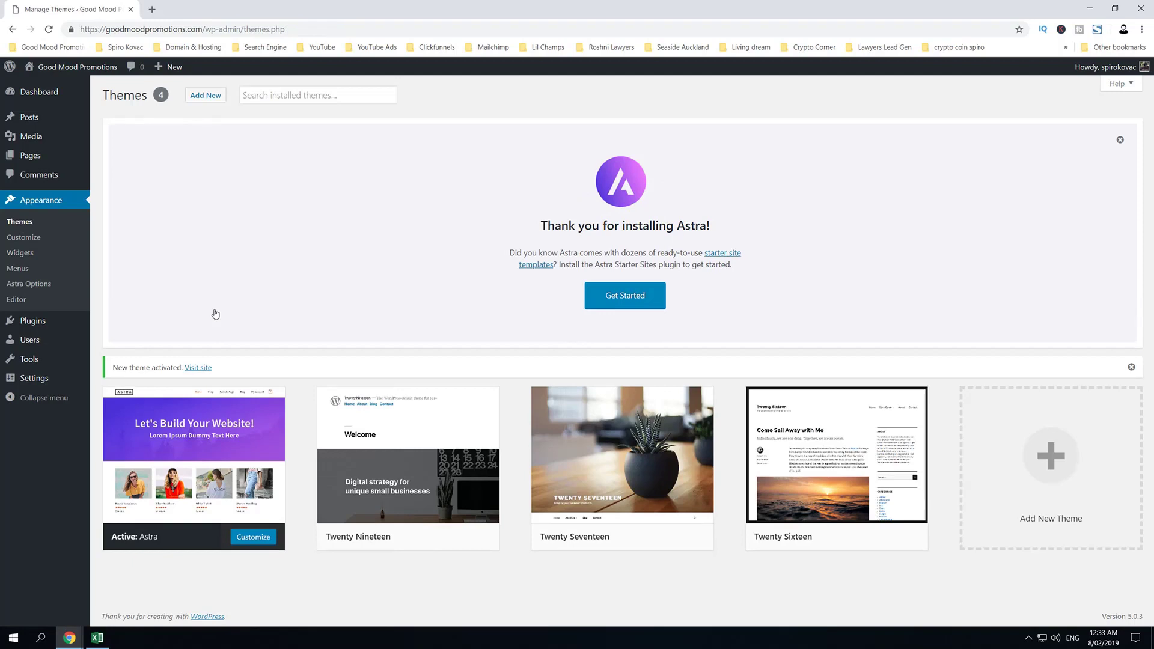
{"action": "mouse_move", "coordinate": [33, 321]}
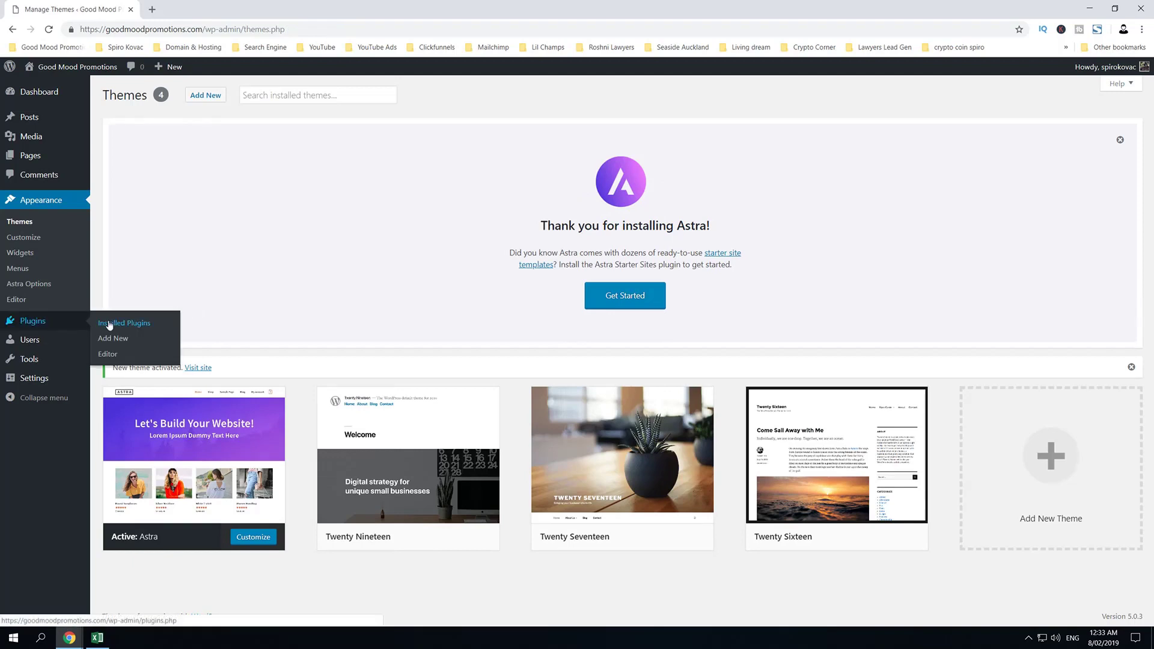
Search for 'astra starter sites', install the plugin, and open its template library
{"action": "left_click", "coordinate": [116, 341]}
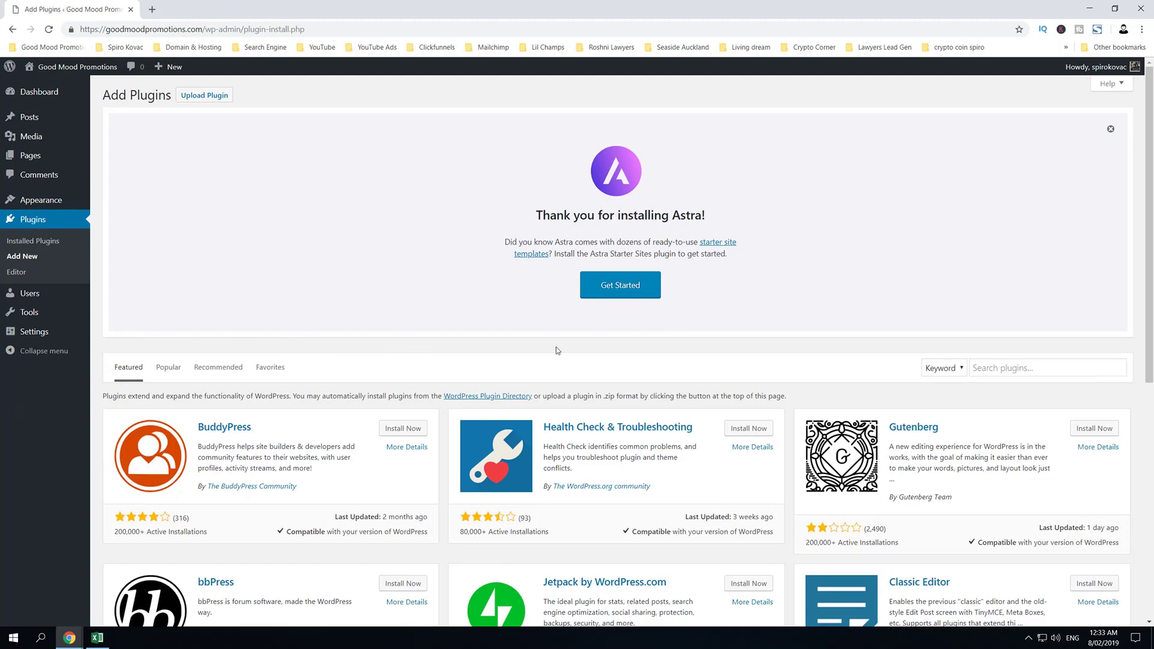
{"action": "left_click", "coordinate": [994, 368]}
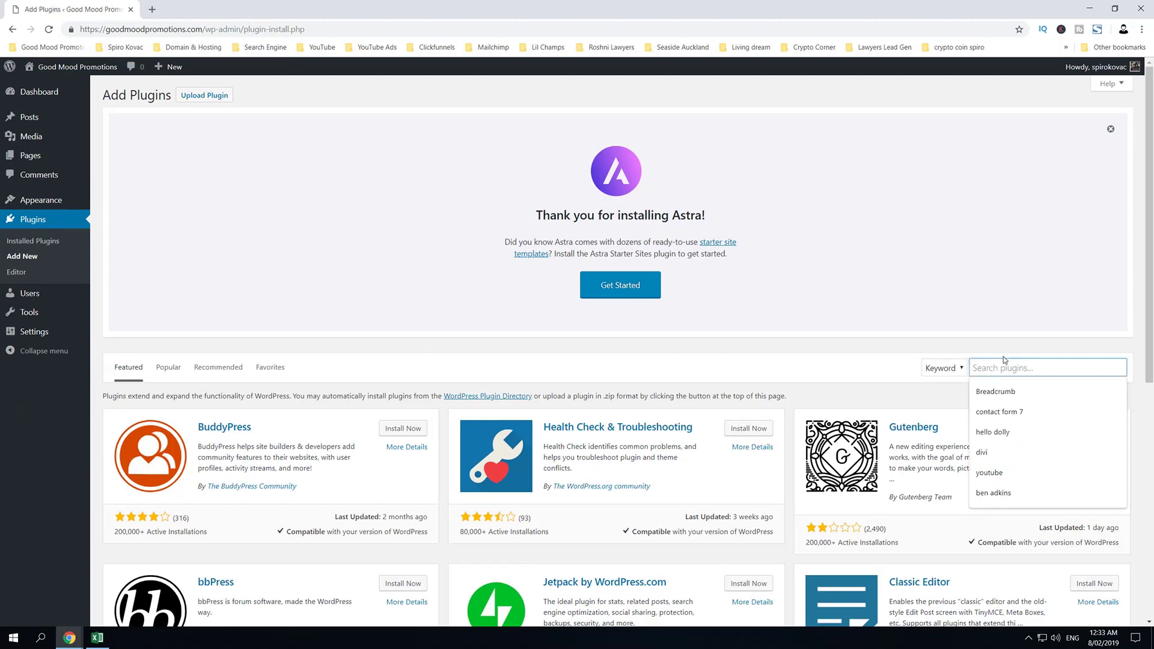
{"action": "type", "text": "astra st"}
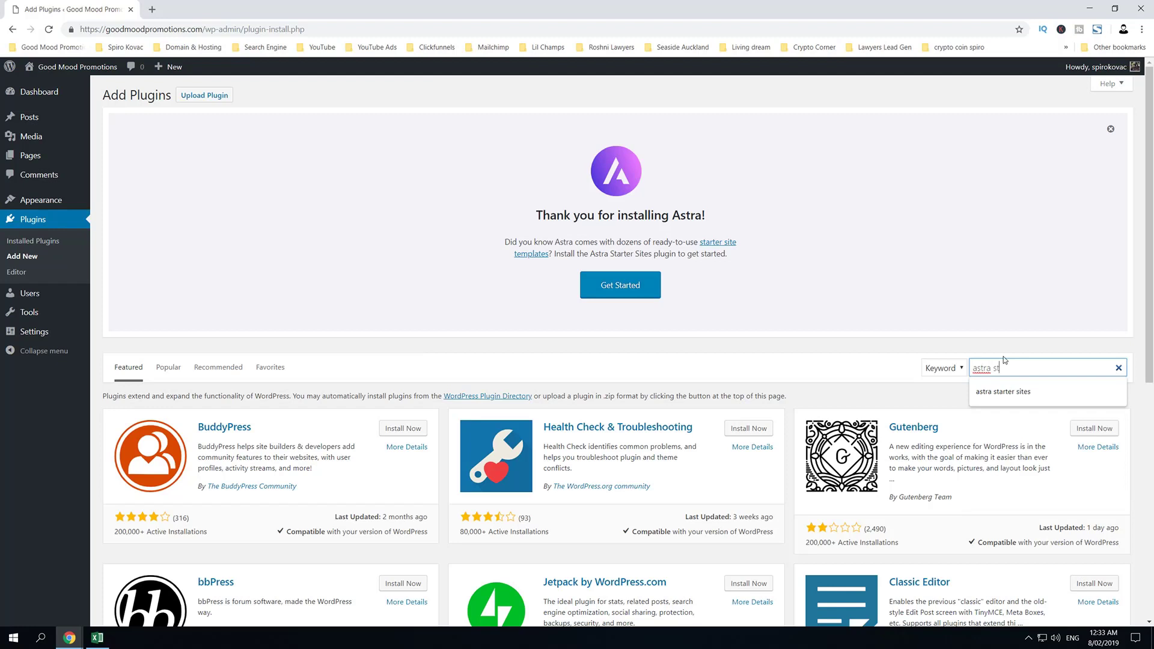
{"action": "key", "text": "Down"}
{"action": "key", "text": "Return"}
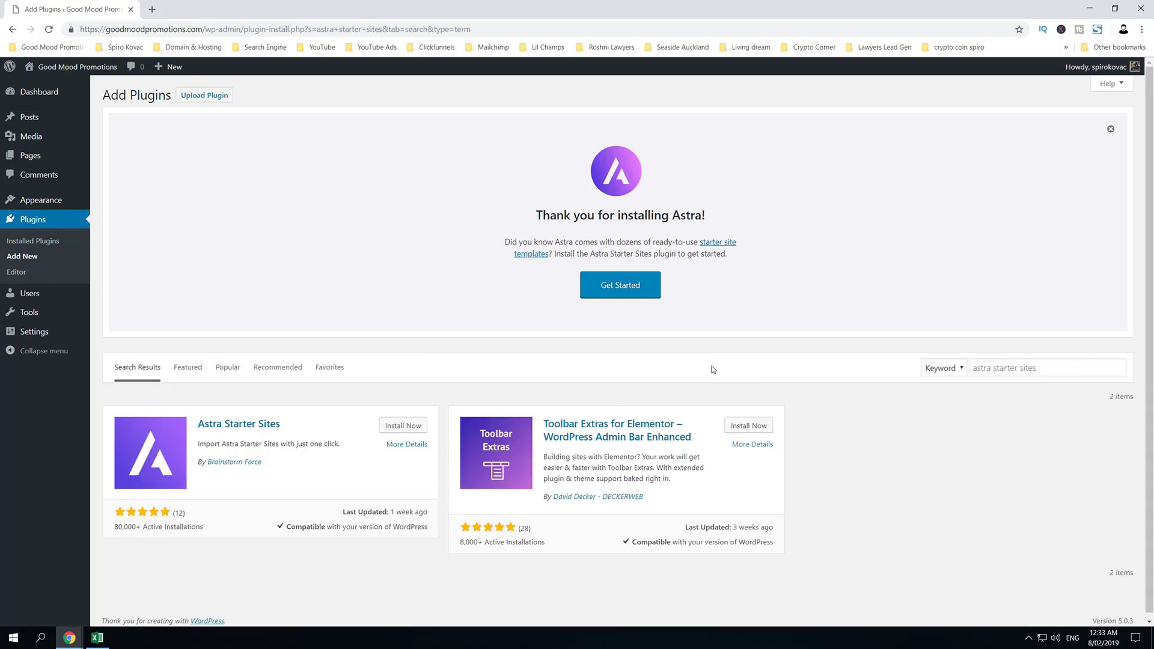
{"action": "left_click", "coordinate": [404, 426]}
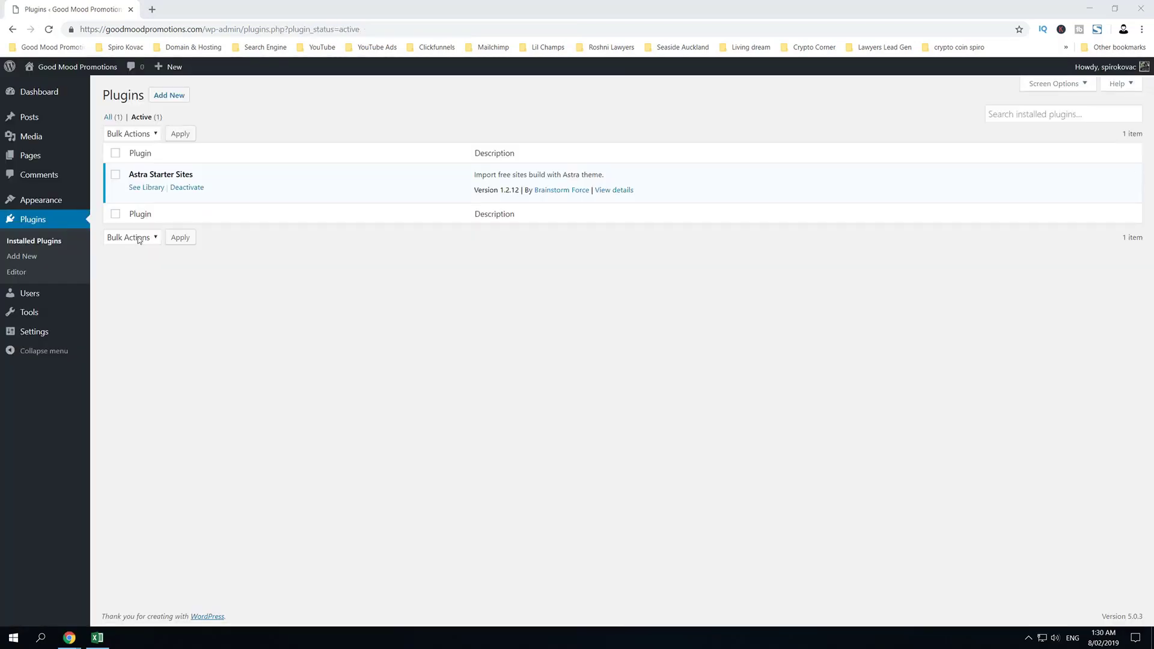
{"action": "left_click", "coordinate": [141, 188]}
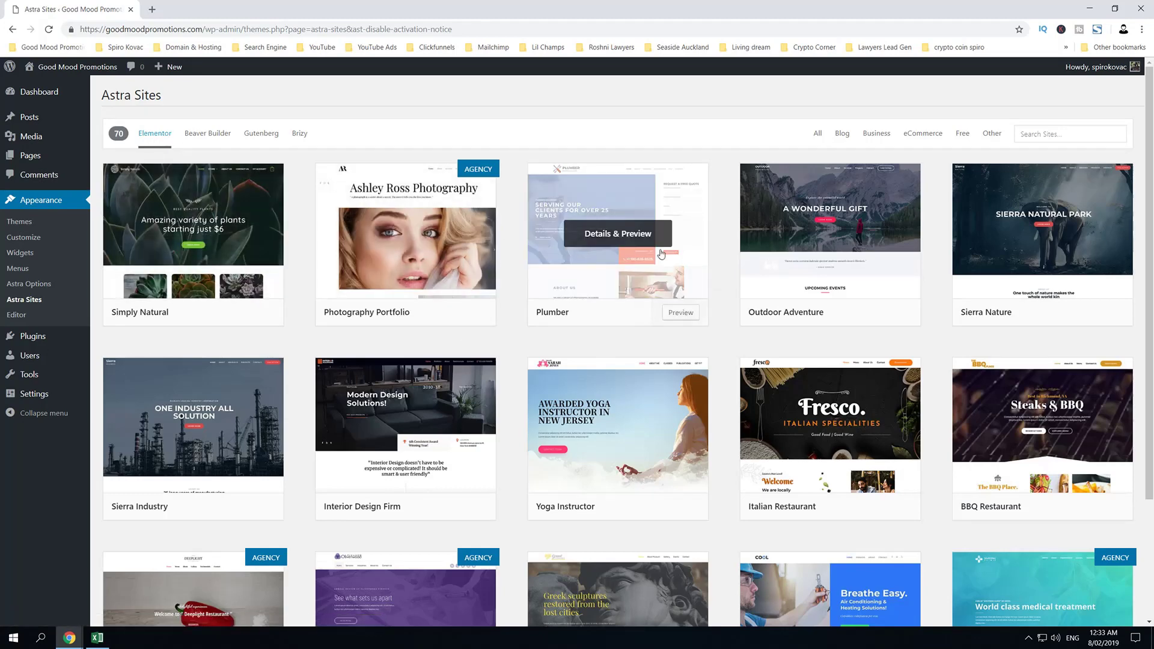
Browse the Astra starter site templates grid, scrolling down through it and back up
{"action": "scroll", "coordinate": [721, 264], "scroll_direction": "down", "scroll_amount": 3}
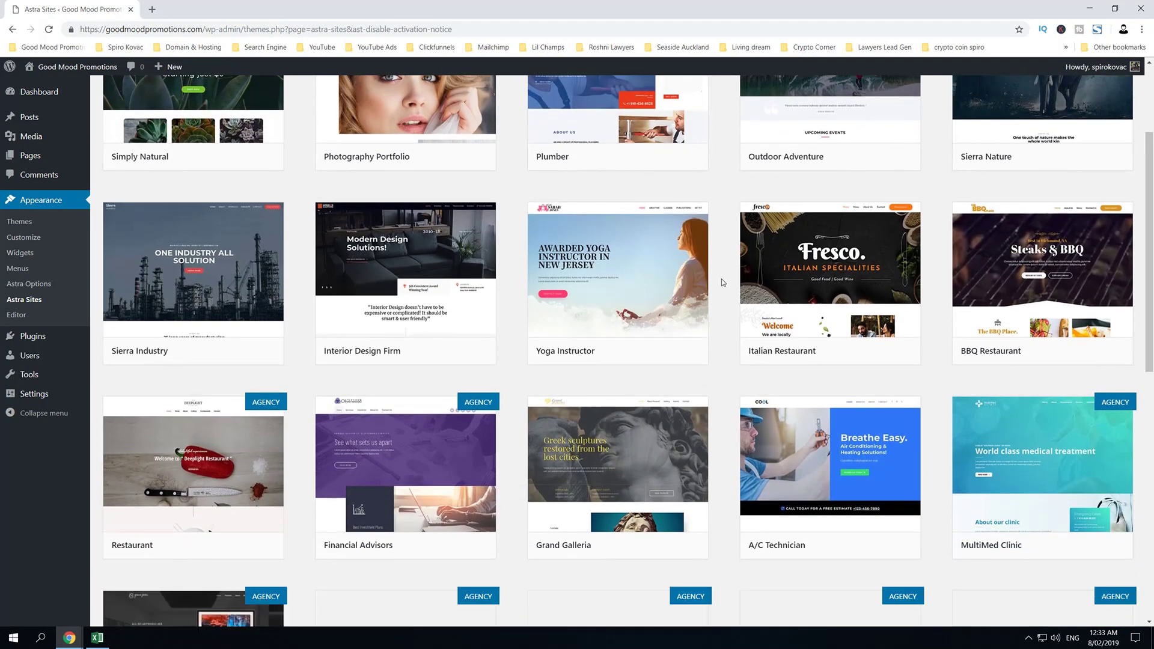
{"action": "scroll", "coordinate": [721, 283], "scroll_direction": "down", "scroll_amount": 3}
{"action": "scroll", "coordinate": [721, 291], "scroll_direction": "down", "scroll_amount": 3}
{"action": "scroll", "coordinate": [720, 293], "scroll_direction": "down", "scroll_amount": 2}
{"action": "scroll", "coordinate": [714, 295], "scroll_direction": "down", "scroll_amount": 3}
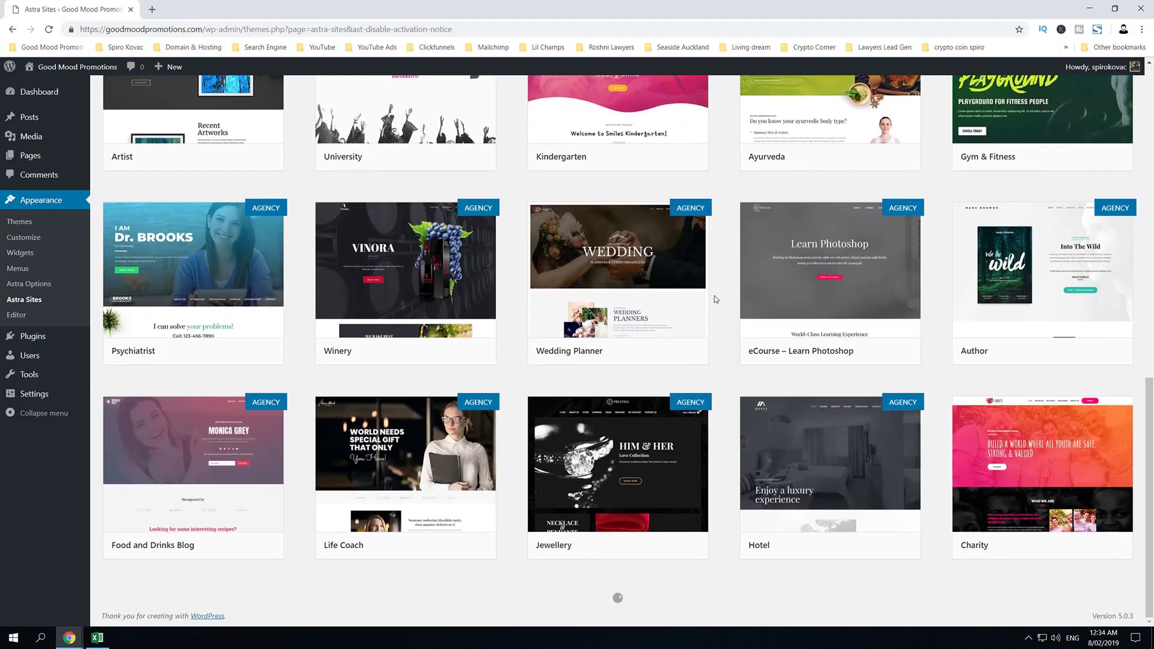
{"action": "scroll", "coordinate": [713, 307], "scroll_direction": "down", "scroll_amount": 4}
{"action": "scroll", "coordinate": [712, 307], "scroll_direction": "down", "scroll_amount": 3}
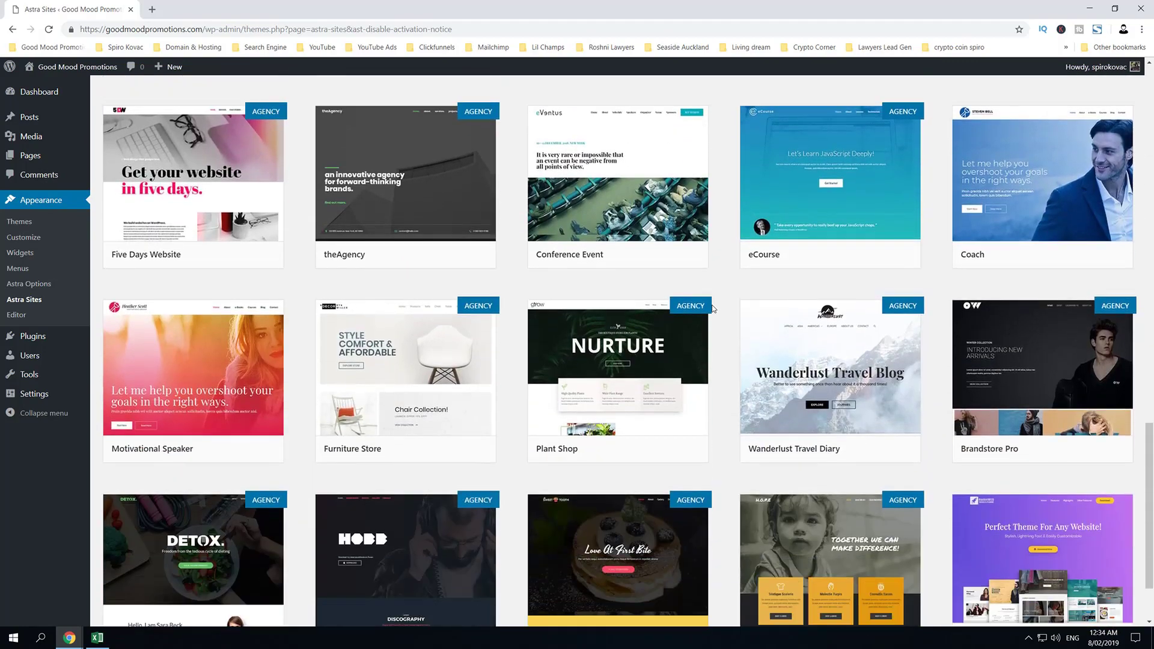
{"action": "scroll", "coordinate": [713, 307], "scroll_direction": "down", "scroll_amount": 3}
{"action": "scroll", "coordinate": [712, 308], "scroll_direction": "down", "scroll_amount": 2}
{"action": "scroll", "coordinate": [715, 318], "scroll_direction": "down", "scroll_amount": 3}
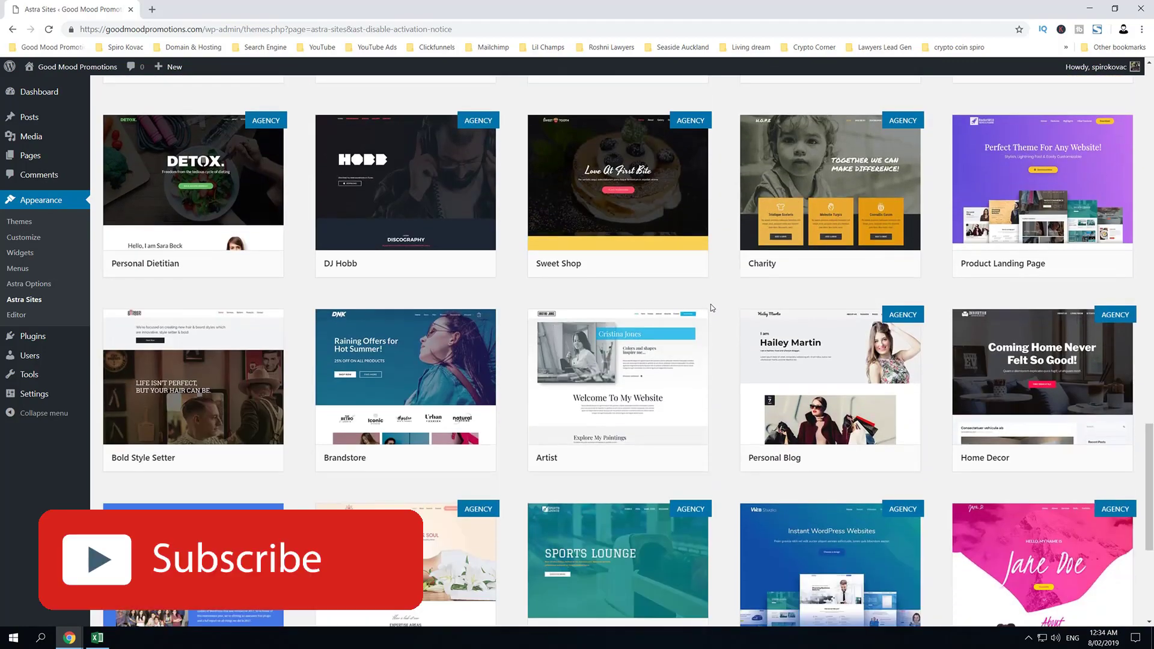
{"action": "scroll", "coordinate": [722, 336], "scroll_direction": "down", "scroll_amount": 3}
{"action": "scroll", "coordinate": [731, 355], "scroll_direction": "down", "scroll_amount": 2}
{"action": "scroll", "coordinate": [720, 398], "scroll_direction": "down", "scroll_amount": 5}
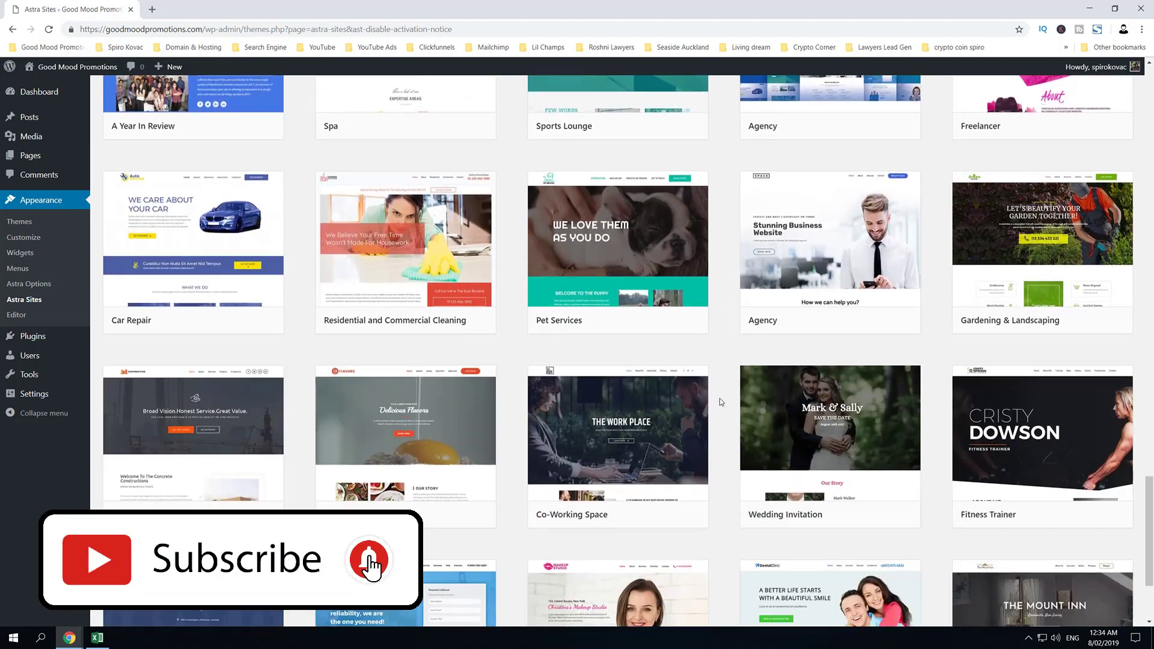
{"action": "scroll", "coordinate": [720, 399], "scroll_direction": "down", "scroll_amount": 1}
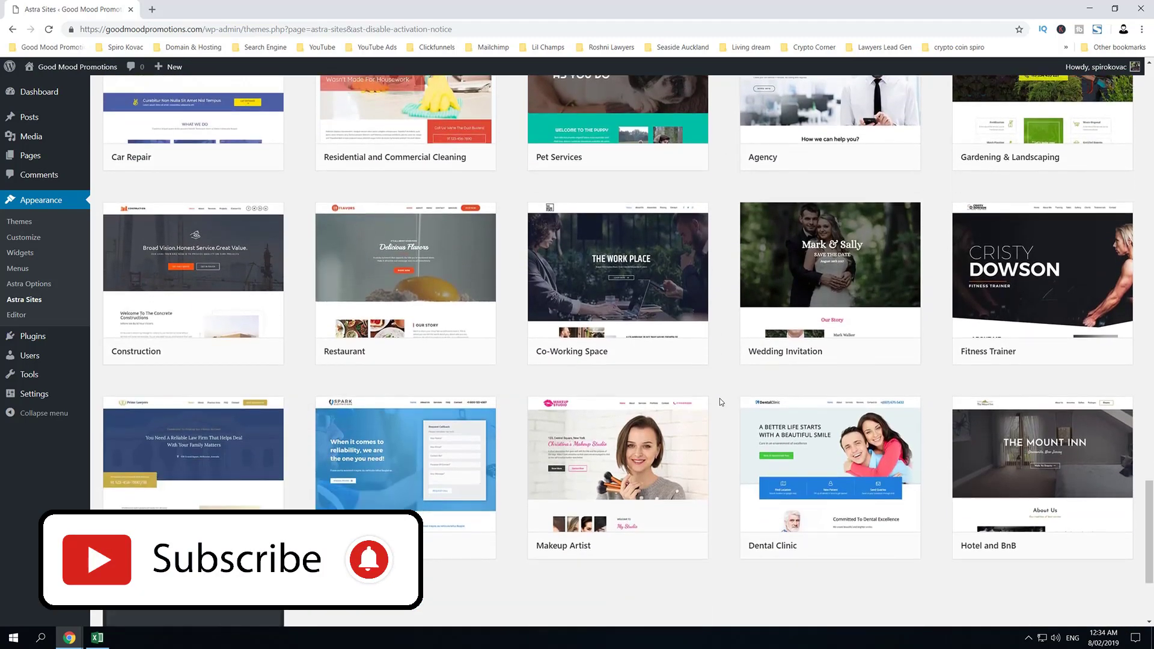
{"action": "scroll", "coordinate": [720, 398], "scroll_direction": "down", "scroll_amount": 3}
{"action": "scroll", "coordinate": [505, 470], "scroll_direction": "up", "scroll_amount": 1}
{"action": "scroll", "coordinate": [505, 467], "scroll_direction": "up", "scroll_amount": 3}
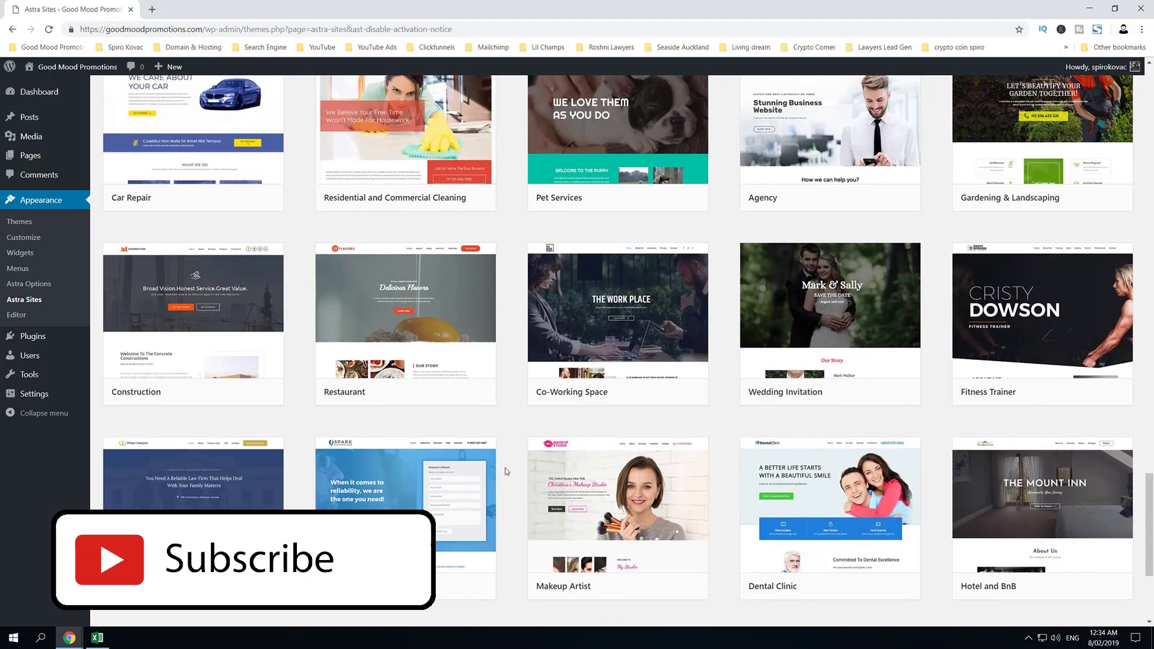
{"action": "scroll", "coordinate": [497, 467], "scroll_direction": "up", "scroll_amount": 4}
{"action": "scroll", "coordinate": [495, 472], "scroll_direction": "up", "scroll_amount": 5}
{"action": "scroll", "coordinate": [494, 472], "scroll_direction": "up", "scroll_amount": 5}
{"action": "scroll", "coordinate": [493, 471], "scroll_direction": "up", "scroll_amount": 5}
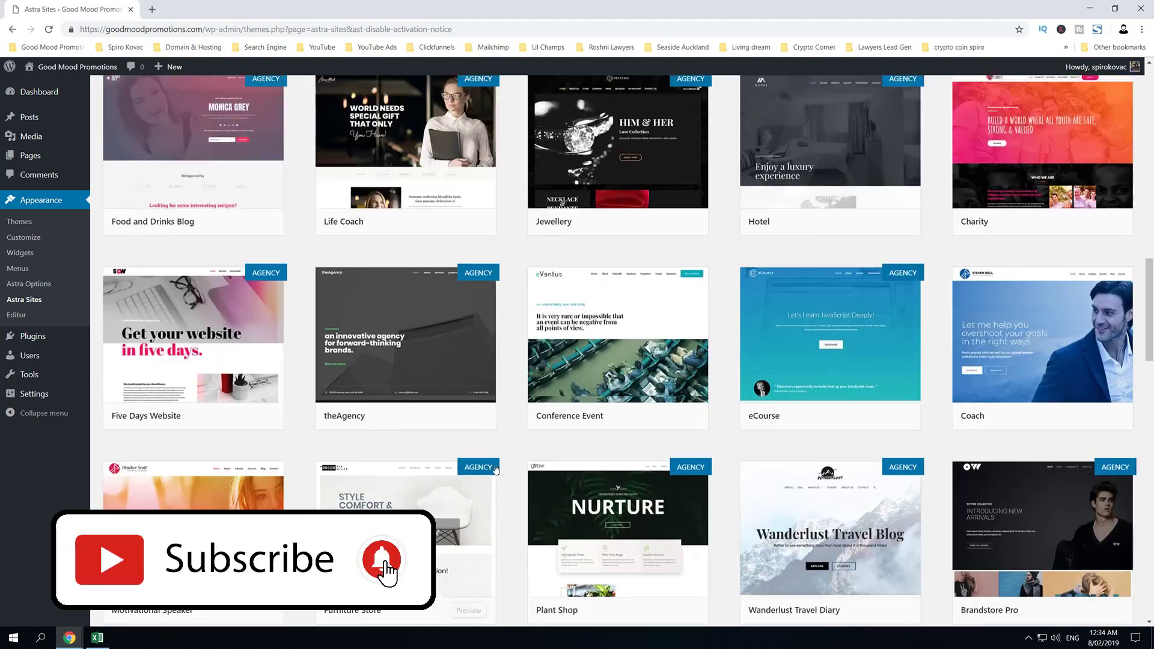
{"action": "scroll", "coordinate": [492, 472], "scroll_direction": "up", "scroll_amount": 5}
{"action": "scroll", "coordinate": [490, 471], "scroll_direction": "up", "scroll_amount": 5}
{"action": "scroll", "coordinate": [490, 471], "scroll_direction": "up", "scroll_amount": 5}
{"action": "scroll", "coordinate": [421, 433], "scroll_direction": "up", "scroll_amount": 2}
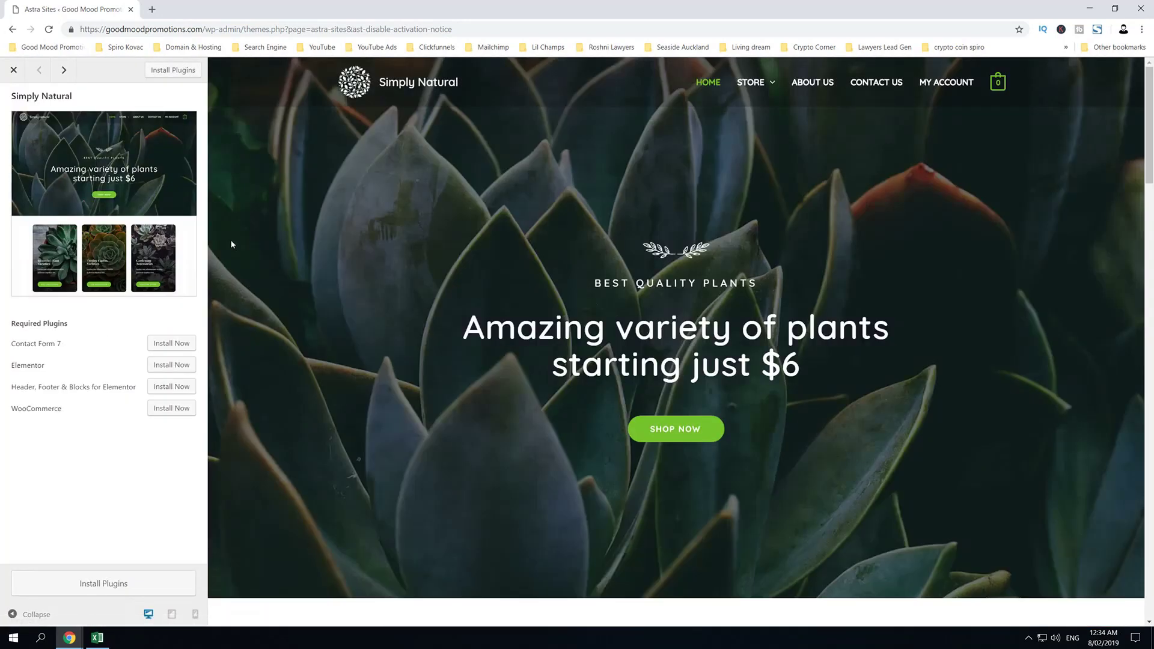
Step through the template previews (Photography Portfolio, Plumber) to reach Outdoor Adventure
{"action": "left_click", "coordinate": [63, 70]}
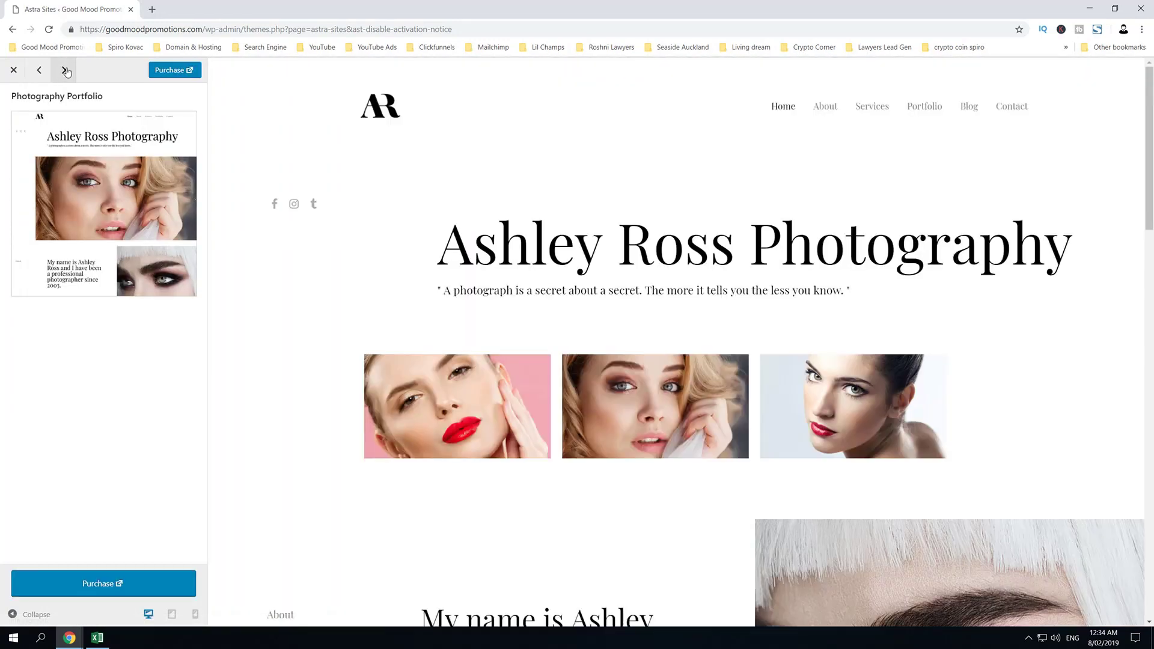
{"action": "scroll", "coordinate": [290, 226], "scroll_direction": "down", "scroll_amount": 5}
{"action": "scroll", "coordinate": [263, 250], "scroll_direction": "up", "scroll_amount": 4}
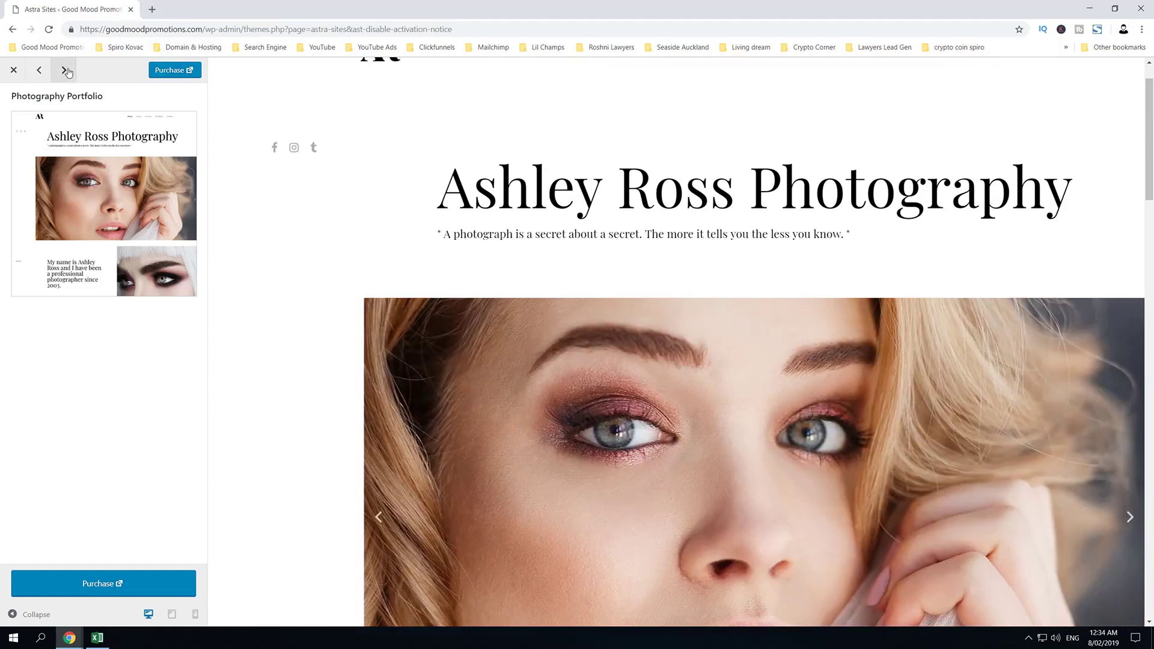
{"action": "left_click", "coordinate": [65, 71]}
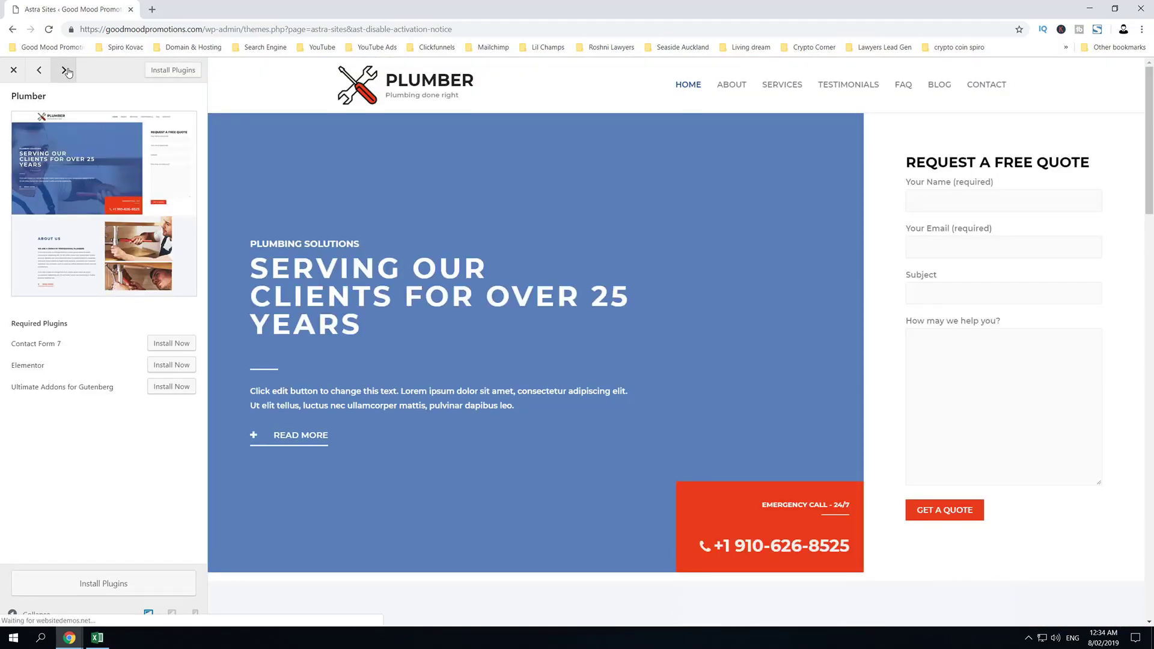
{"action": "scroll", "coordinate": [554, 252], "scroll_direction": "down", "scroll_amount": 5}
{"action": "scroll", "coordinate": [550, 261], "scroll_direction": "down", "scroll_amount": 4}
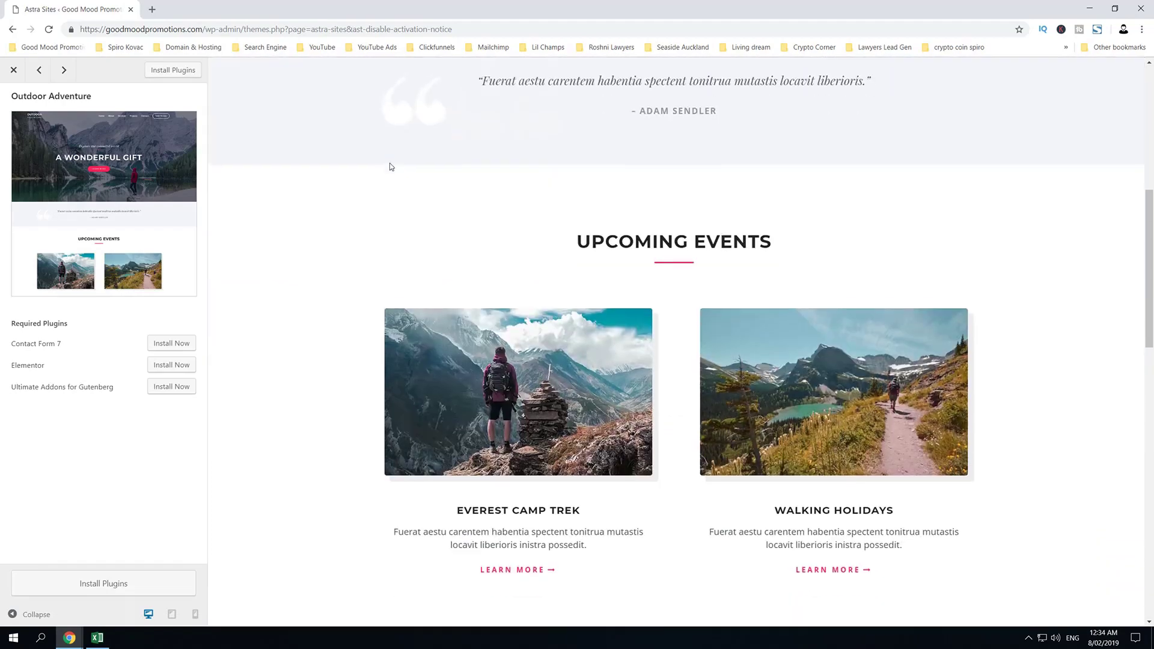
{"action": "scroll", "coordinate": [379, 167], "scroll_direction": "down", "scroll_amount": 4}
{"action": "scroll", "coordinate": [364, 171], "scroll_direction": "down", "scroll_amount": 5}
{"action": "scroll", "coordinate": [354, 174], "scroll_direction": "down", "scroll_amount": 5}
{"action": "scroll", "coordinate": [334, 182], "scroll_direction": "down", "scroll_amount": 3}
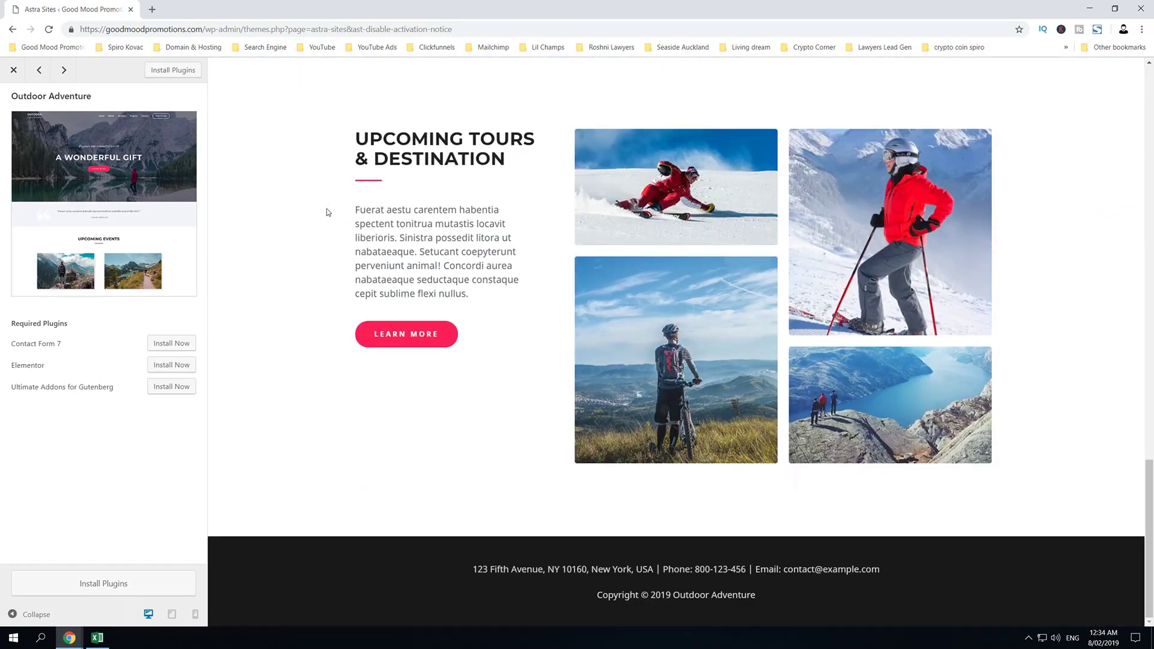
Install Outdoor Adventure's required plugins and import the site, accepting the warning
{"action": "left_click", "coordinate": [118, 578]}
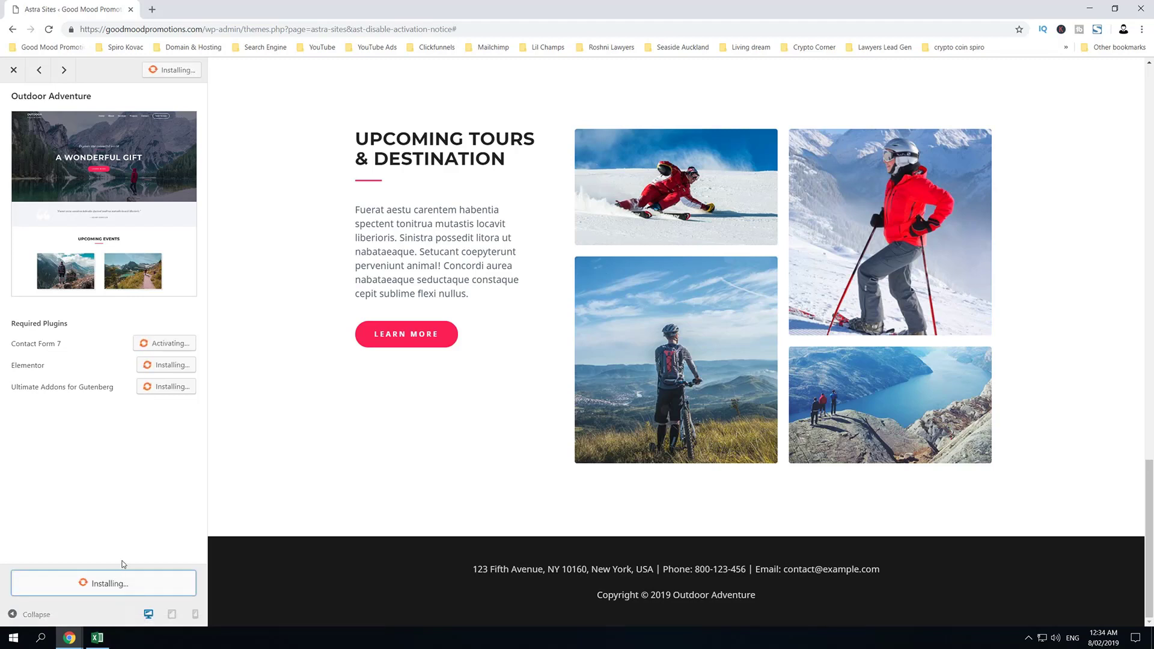
{"action": "left_click", "coordinate": [117, 583]}
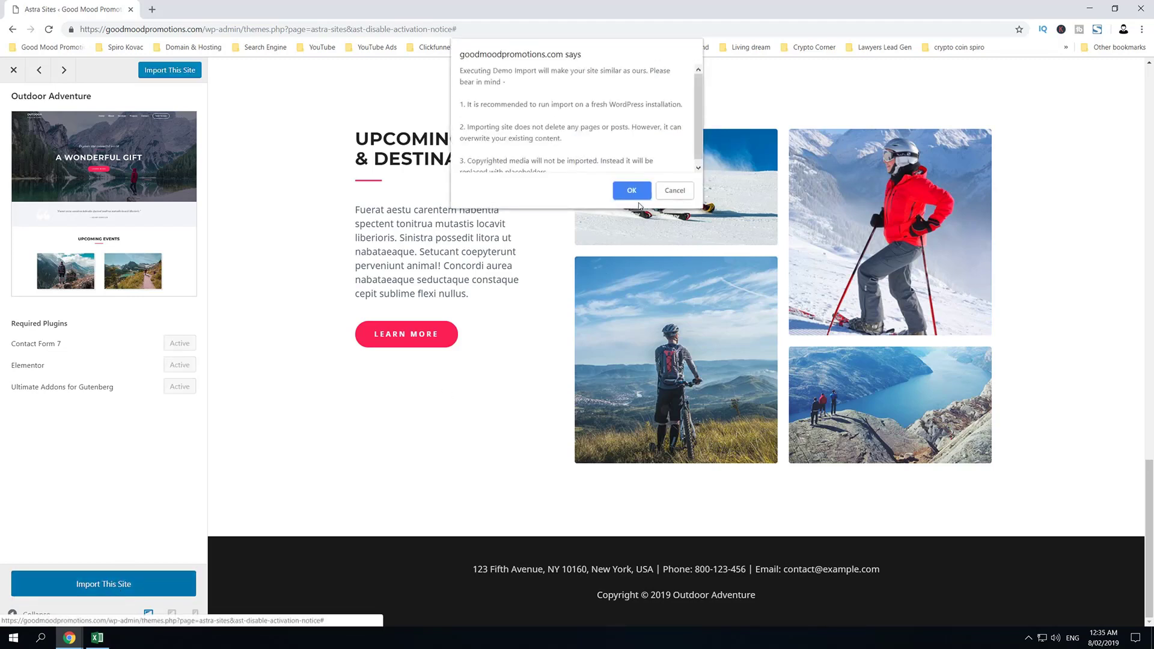
{"action": "left_click", "coordinate": [629, 189]}
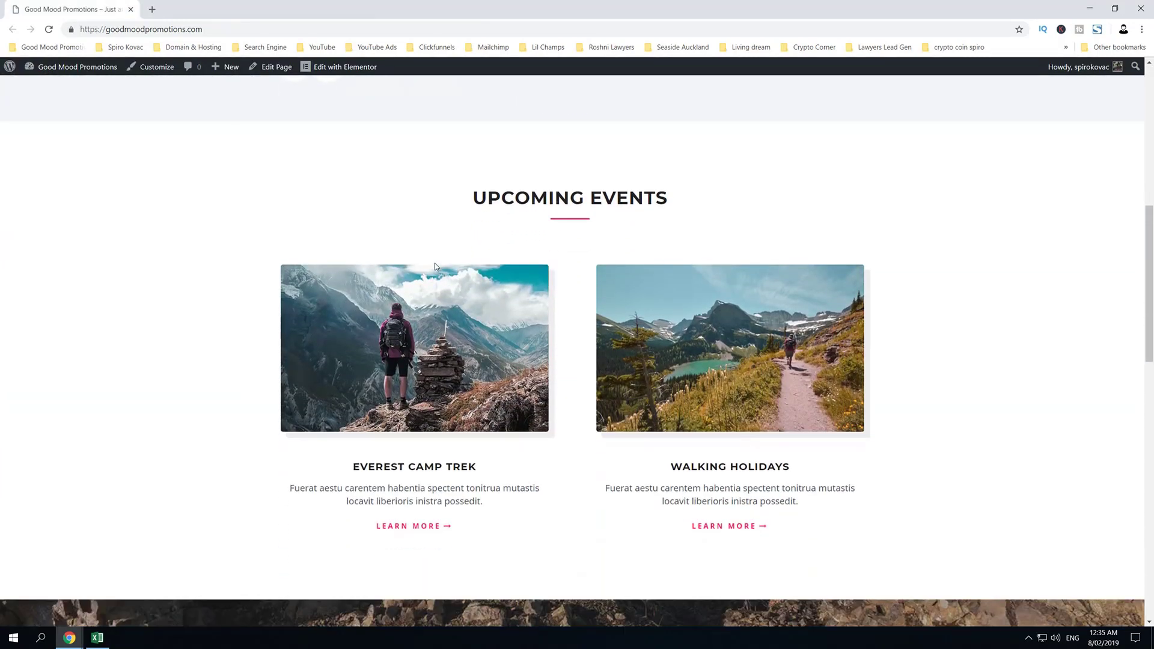
Review the Good Mood Promotions homepage top to bottom, then launch Edit with Elementor
{"action": "scroll", "coordinate": [435, 266], "scroll_direction": "down", "scroll_amount": 2}
{"action": "scroll", "coordinate": [433, 271], "scroll_direction": "down", "scroll_amount": 2}
{"action": "scroll", "coordinate": [421, 273], "scroll_direction": "down", "scroll_amount": 5}
{"action": "scroll", "coordinate": [407, 275], "scroll_direction": "down", "scroll_amount": 4}
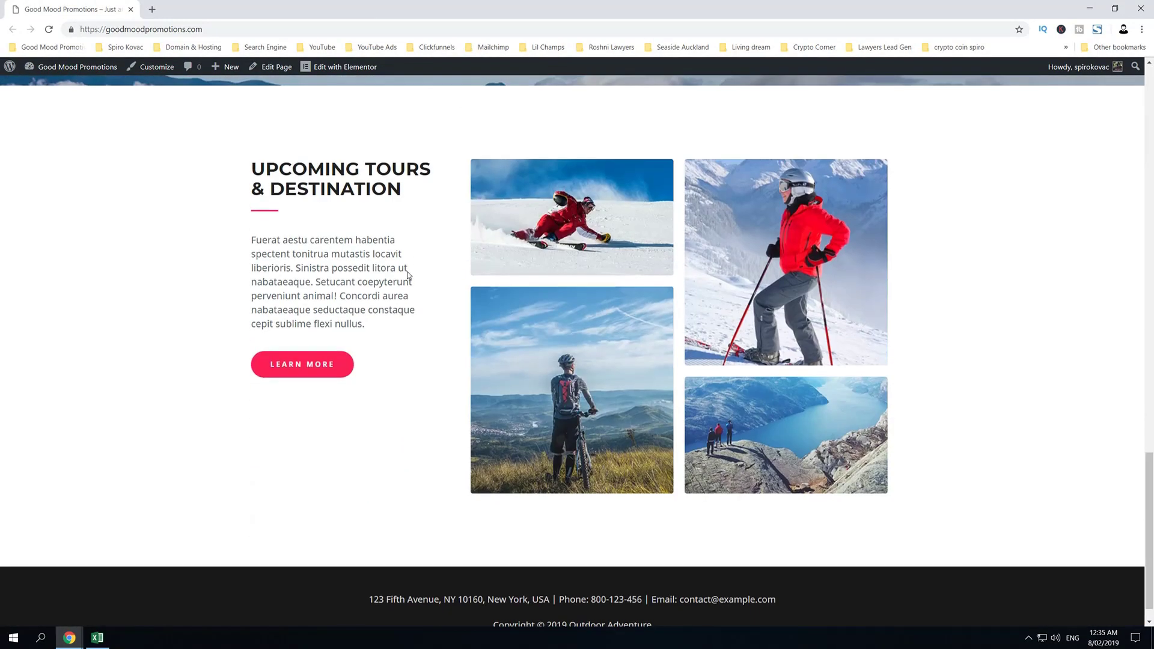
{"action": "scroll", "coordinate": [407, 275], "scroll_direction": "down", "scroll_amount": 1}
{"action": "scroll", "coordinate": [409, 283], "scroll_direction": "up", "scroll_amount": 5}
{"action": "scroll", "coordinate": [410, 291], "scroll_direction": "up", "scroll_amount": 5}
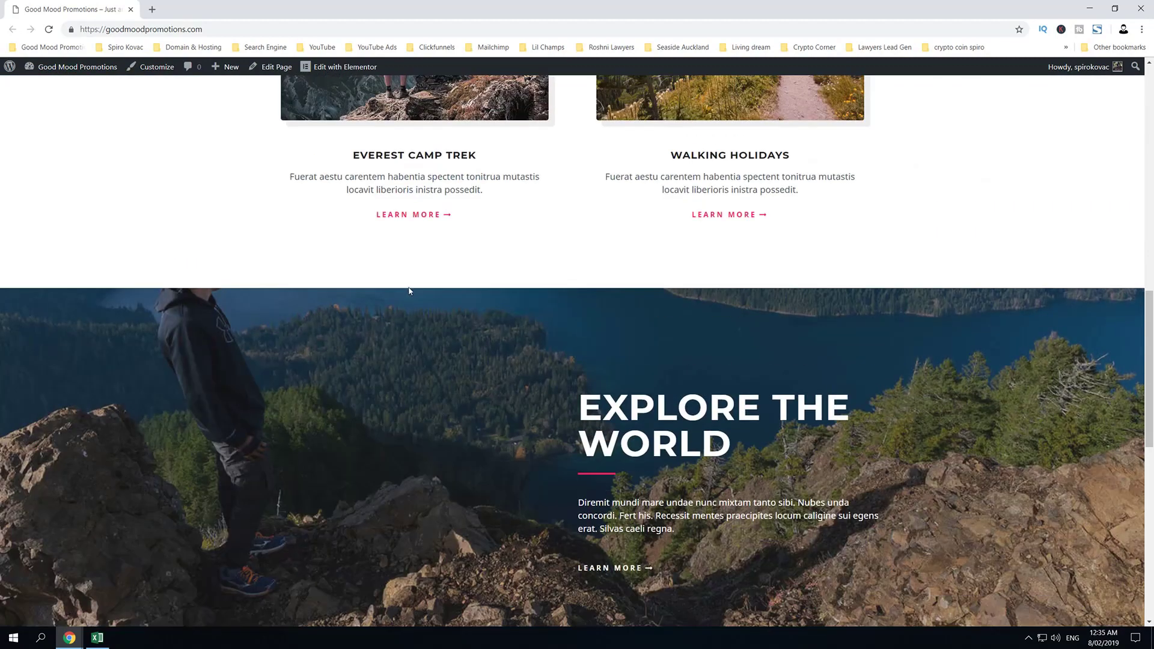
{"action": "scroll", "coordinate": [410, 291], "scroll_direction": "up", "scroll_amount": 5}
{"action": "scroll", "coordinate": [399, 293], "scroll_direction": "up", "scroll_amount": 5}
{"action": "scroll", "coordinate": [390, 296], "scroll_direction": "up", "scroll_amount": 3}
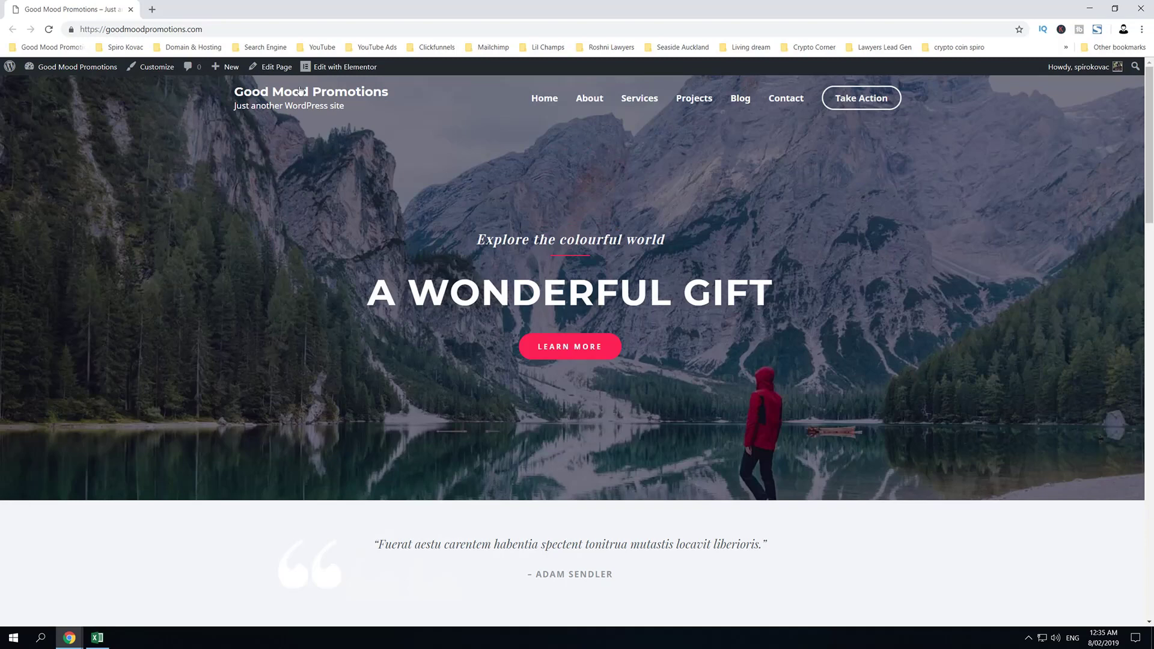
{"action": "left_click", "coordinate": [325, 71]}
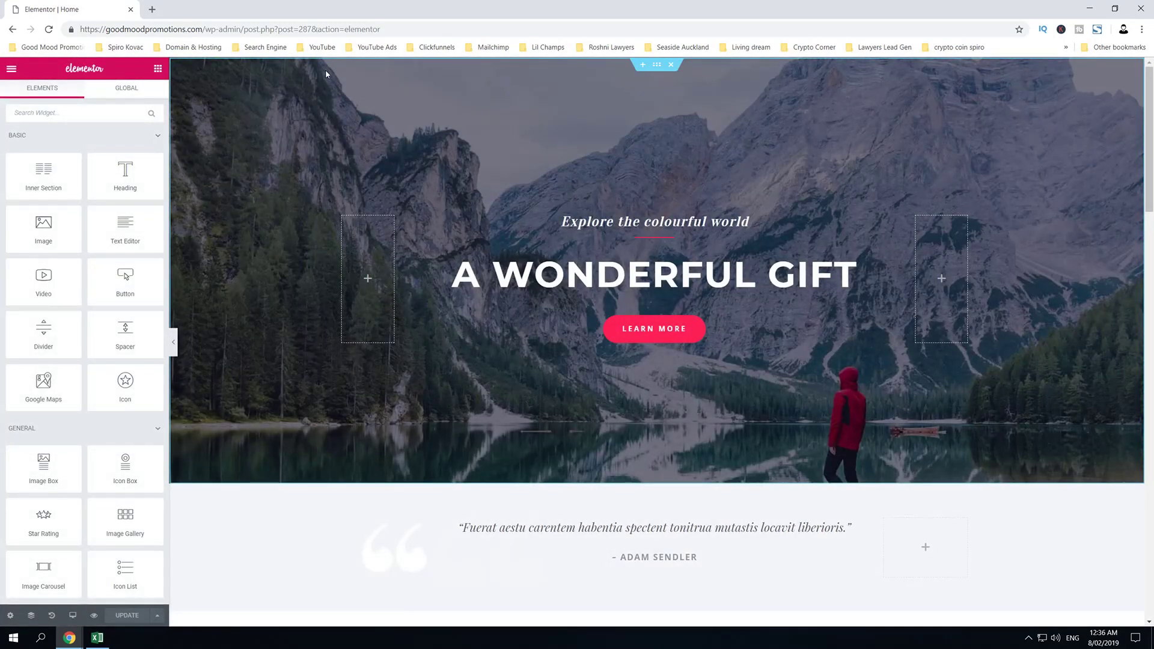
Insert a trial section above the quote holding a heading and the skier image
{"action": "scroll", "coordinate": [505, 294], "scroll_direction": "down", "scroll_amount": 2}
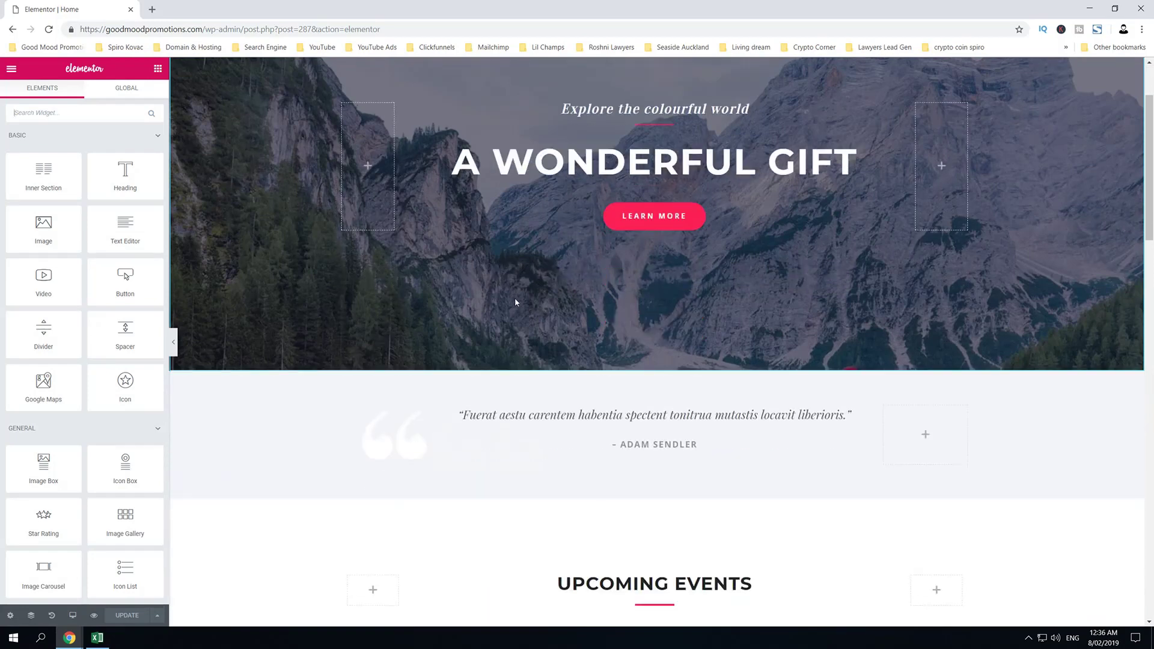
{"action": "scroll", "coordinate": [515, 299], "scroll_direction": "down", "scroll_amount": 2}
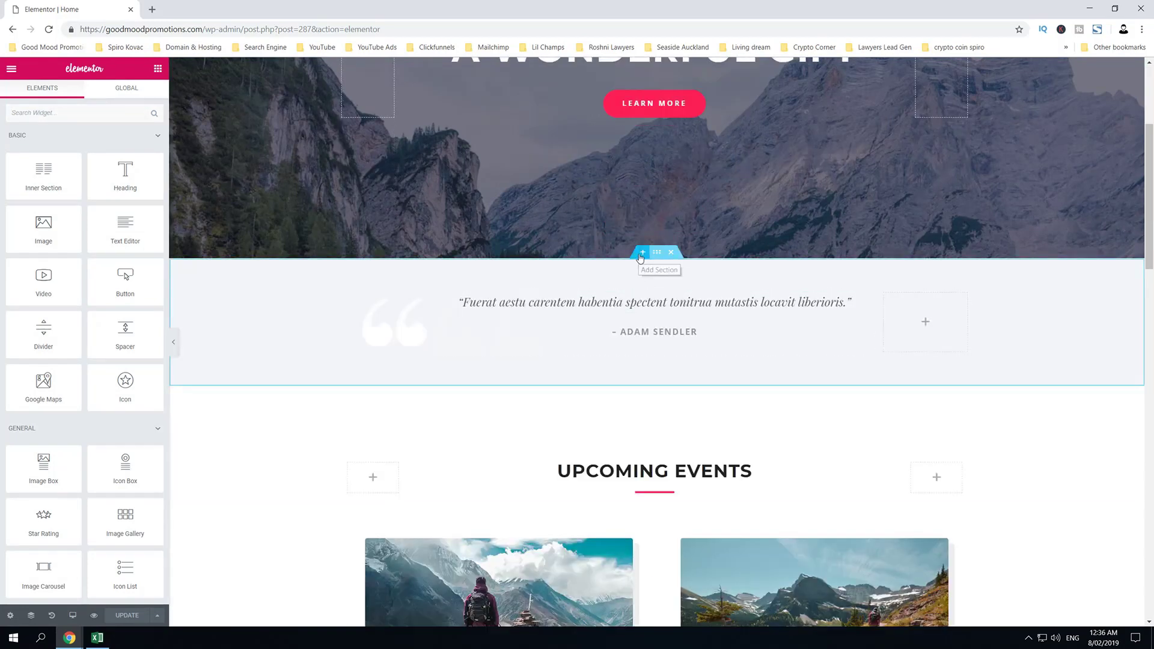
{"action": "left_click", "coordinate": [642, 252]}
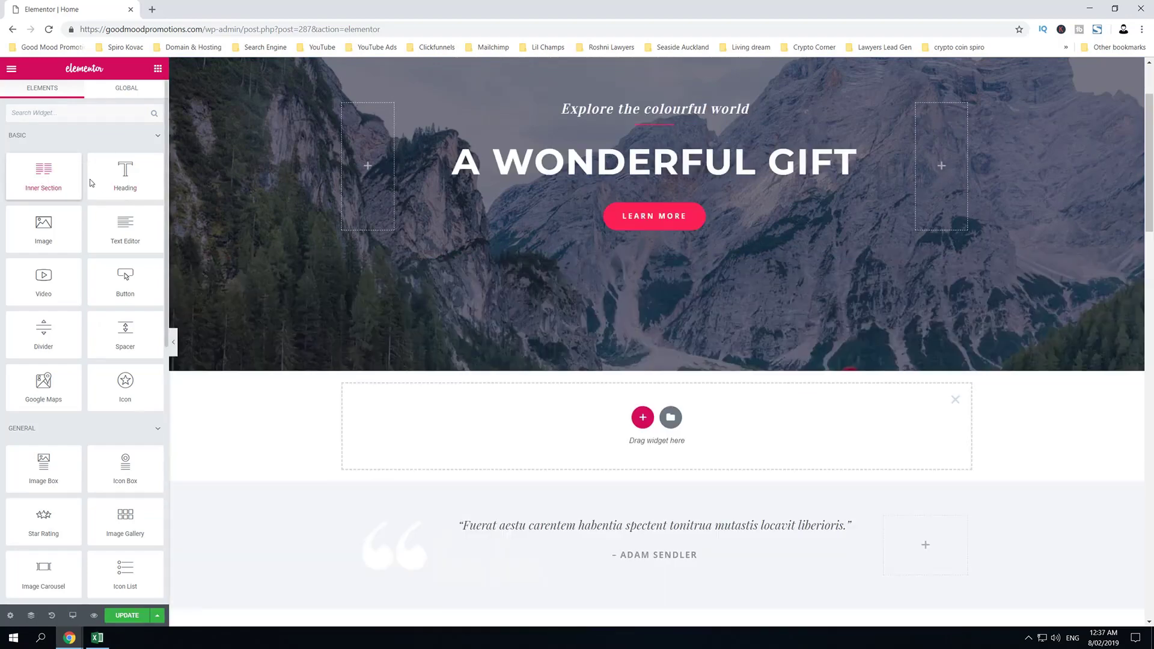
{"action": "left_click_drag", "start_coordinate": [125, 175], "coordinate": [658, 404]}
{"action": "left_click", "coordinate": [11, 68]}
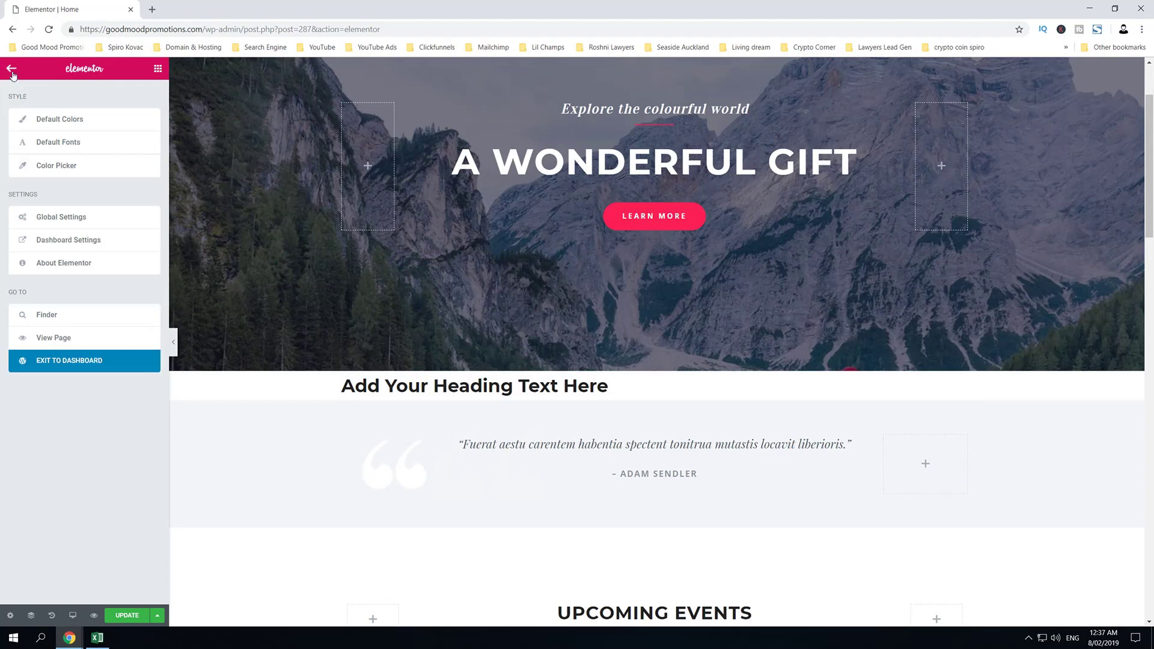
{"action": "mouse_move", "coordinate": [43, 229]}
{"action": "left_mouse_down"}
{"action": "mouse_move", "coordinate": [631, 479]}
{"action": "mouse_move", "coordinate": [614, 385]}
{"action": "left_mouse_up"}
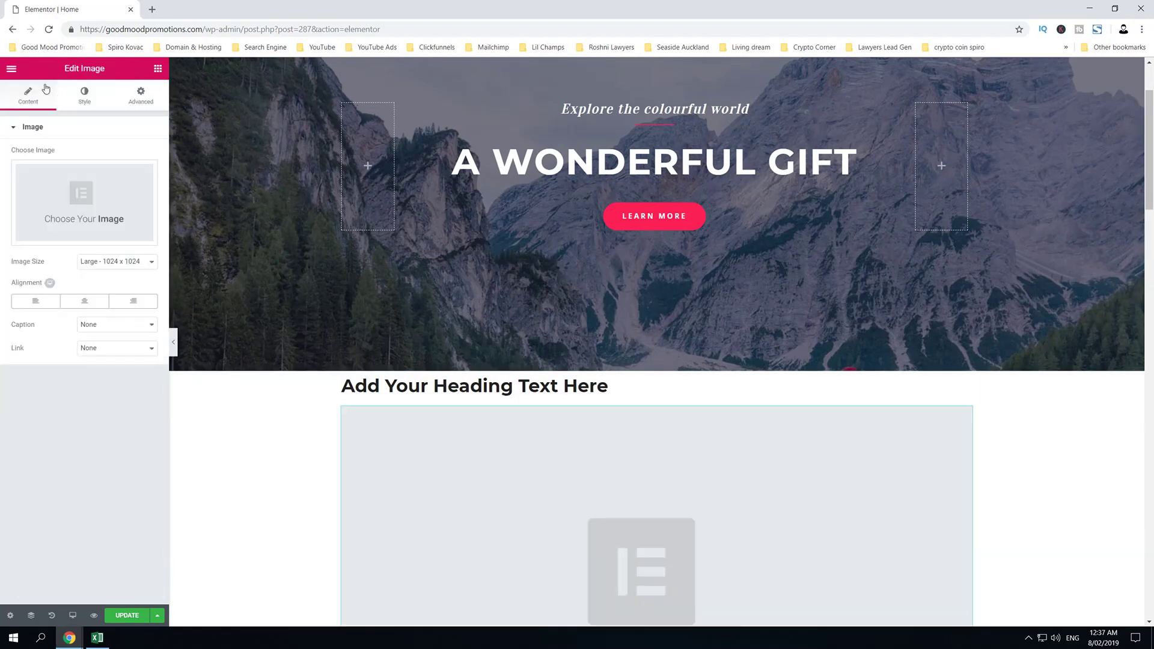
{"action": "scroll", "coordinate": [368, 348], "scroll_direction": "down", "scroll_amount": 4}
{"action": "left_click", "coordinate": [369, 348]}
{"action": "double_click", "coordinate": [374, 438]}
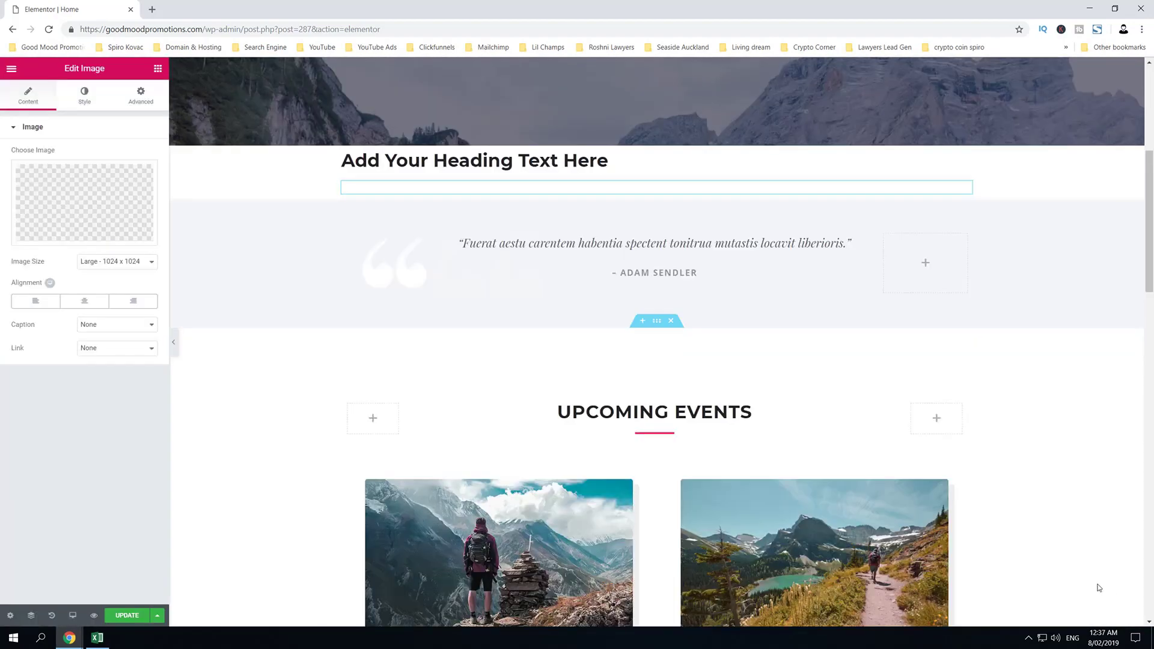
Add a text block and more sample widgets, then delete the trial section
{"action": "left_click", "coordinate": [158, 68]}
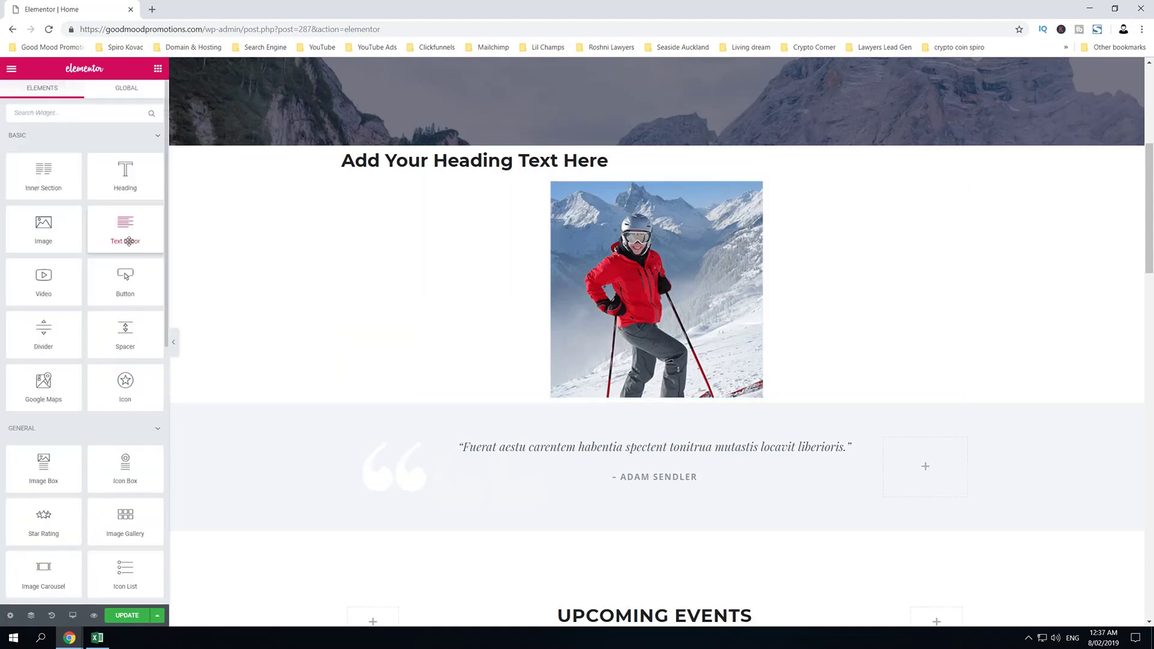
{"action": "left_click_drag", "start_coordinate": [128, 228], "coordinate": [601, 391]}
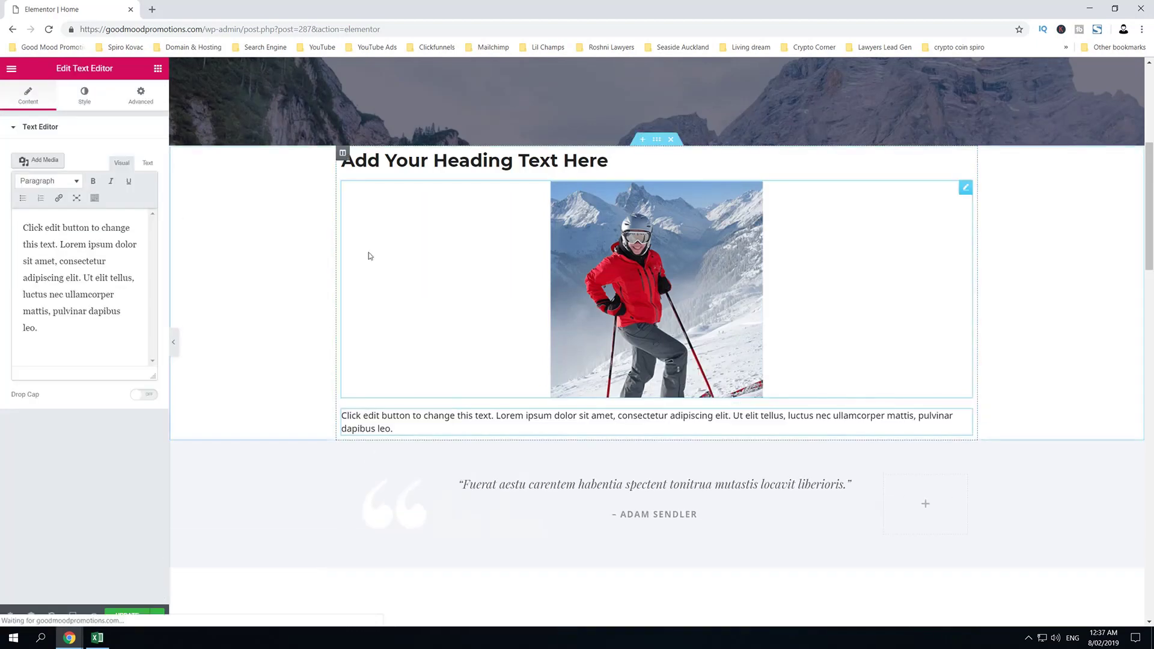
{"action": "left_click", "coordinate": [9, 68]}
{"action": "left_click", "coordinate": [158, 68]}
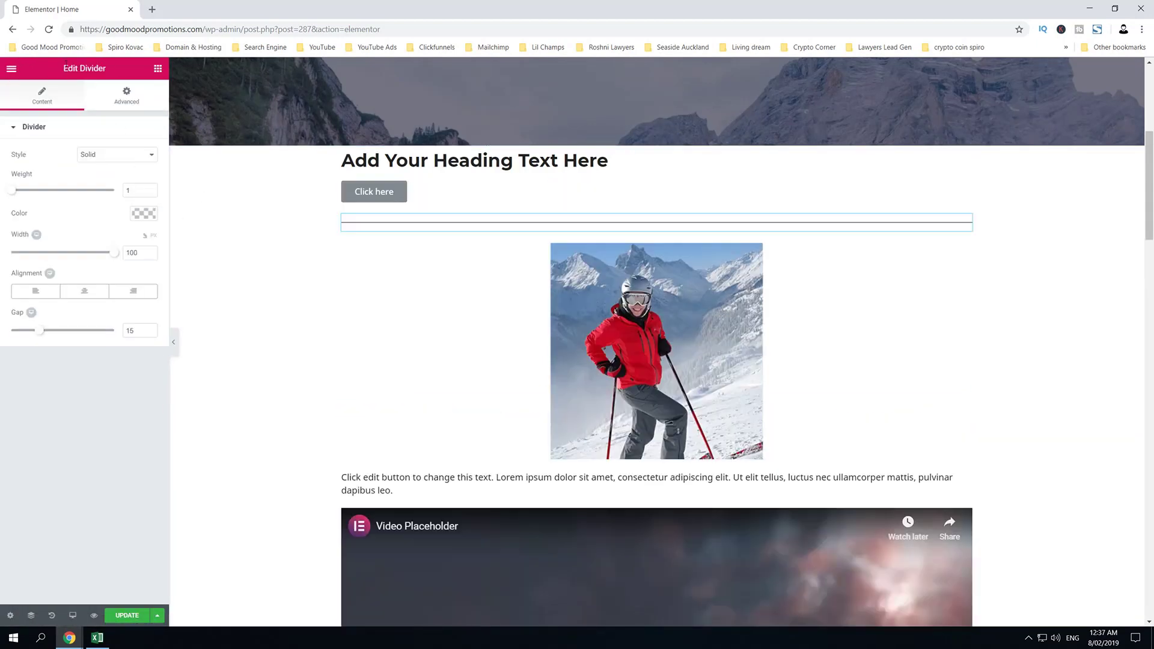
{"action": "left_click", "coordinate": [11, 68]}
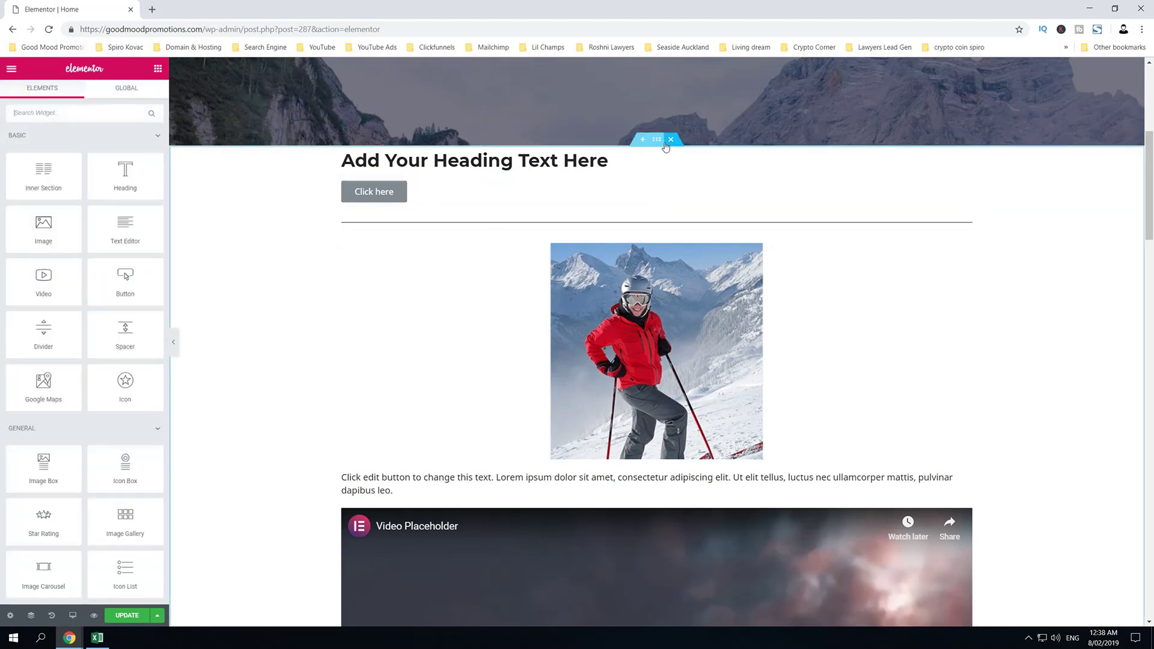
{"action": "left_click", "coordinate": [670, 141]}
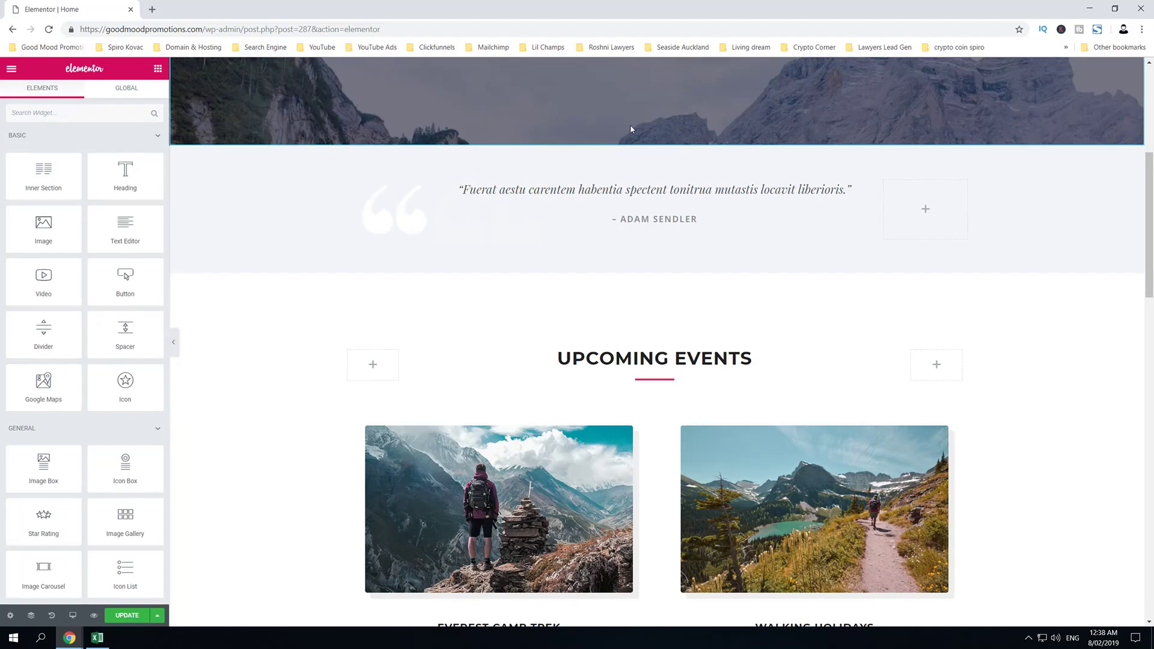
Change the hero tagline to 'This is new tagline' and heading to 'Website building is reallysimple'
{"action": "scroll", "coordinate": [630, 125], "scroll_direction": "down", "scroll_amount": 2}
{"action": "scroll", "coordinate": [621, 278], "scroll_direction": "down", "scroll_amount": 5}
{"action": "scroll", "coordinate": [622, 341], "scroll_direction": "down", "scroll_amount": 5}
{"action": "scroll", "coordinate": [613, 348], "scroll_direction": "up", "scroll_amount": 3}
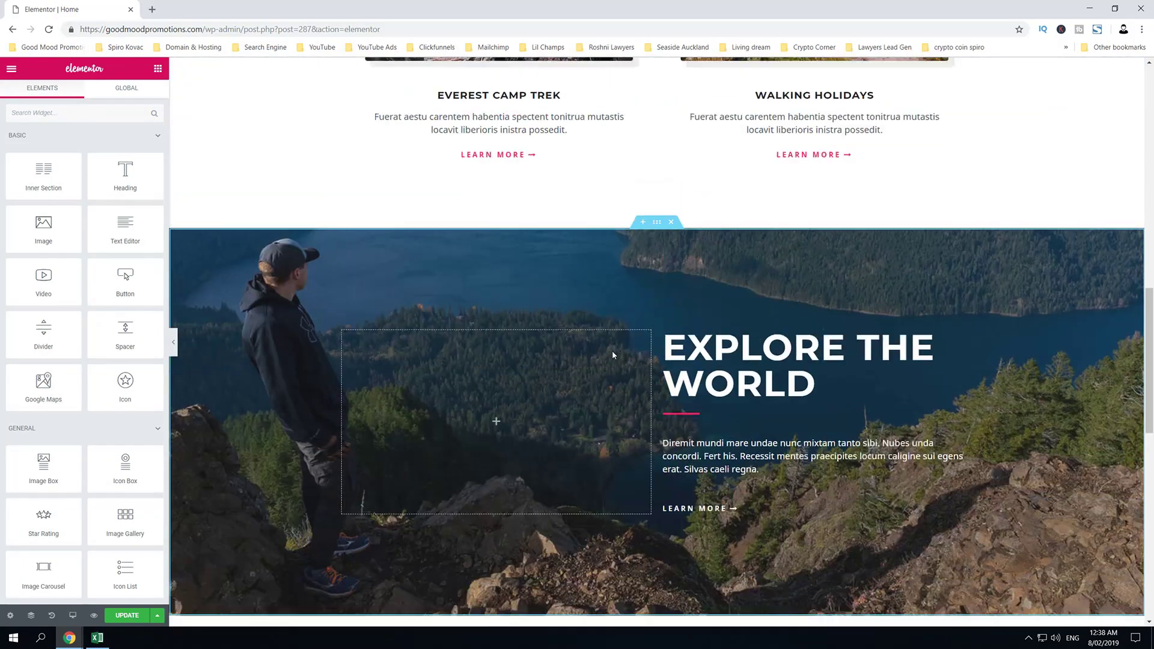
{"action": "scroll", "coordinate": [612, 355], "scroll_direction": "up", "scroll_amount": 2}
{"action": "scroll", "coordinate": [612, 355], "scroll_direction": "up", "scroll_amount": 5}
{"action": "scroll", "coordinate": [611, 356], "scroll_direction": "up", "scroll_amount": 7}
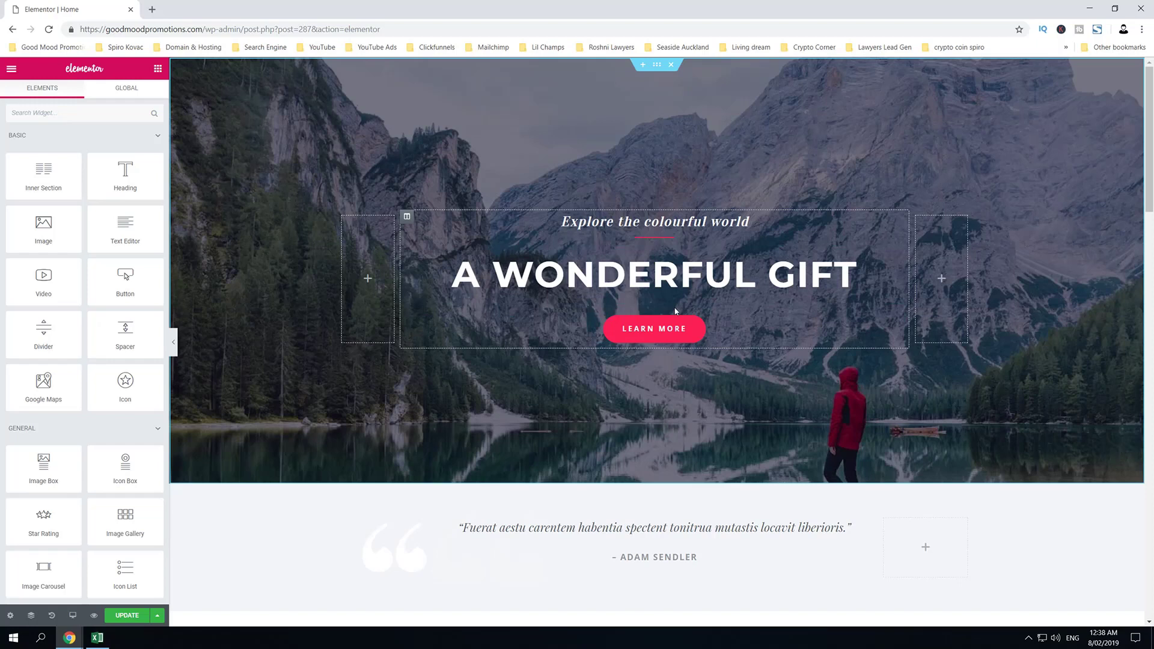
{"action": "triple_click", "coordinate": [635, 222]}
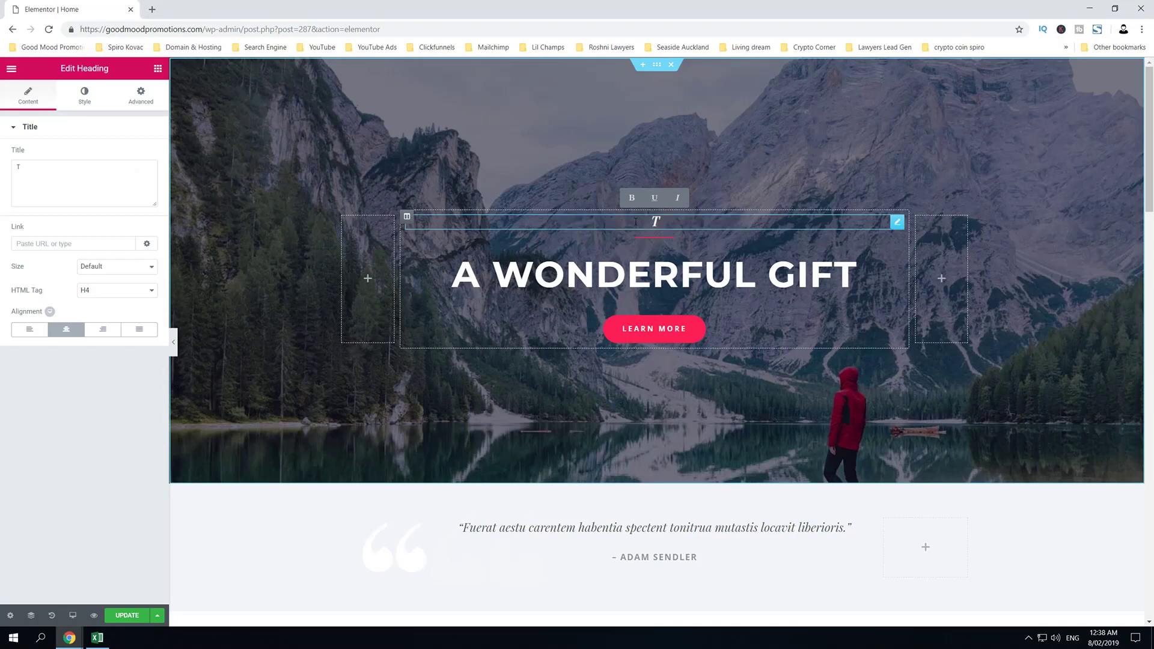
{"action": "type", "text": "This is new tagline"}
{"action": "left_click", "coordinate": [654, 275]}
{"action": "triple_click", "coordinate": [96, 181]}
{"action": "type", "text": "We"}
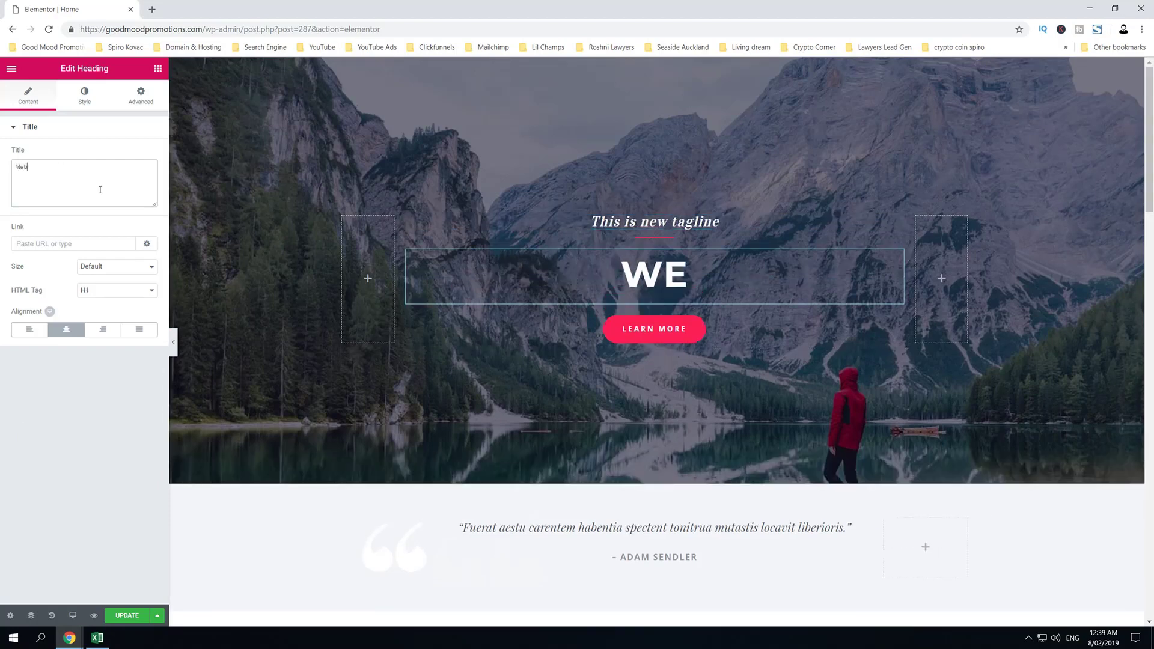
{"action": "type", "text": "bsite building is really"}
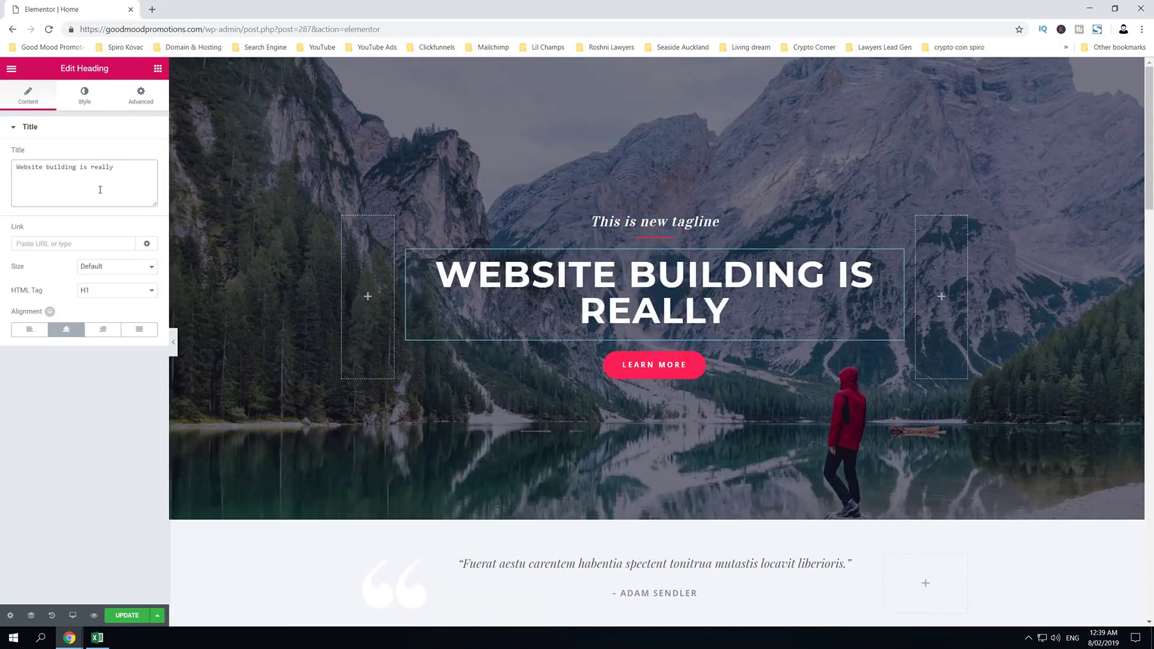
{"action": "type", "text": "simple"}
Link the hero's Learn More button to the Contact page
{"action": "scroll", "coordinate": [654, 361], "scroll_direction": "down", "scroll_amount": 1}
{"action": "left_click", "coordinate": [654, 308]}
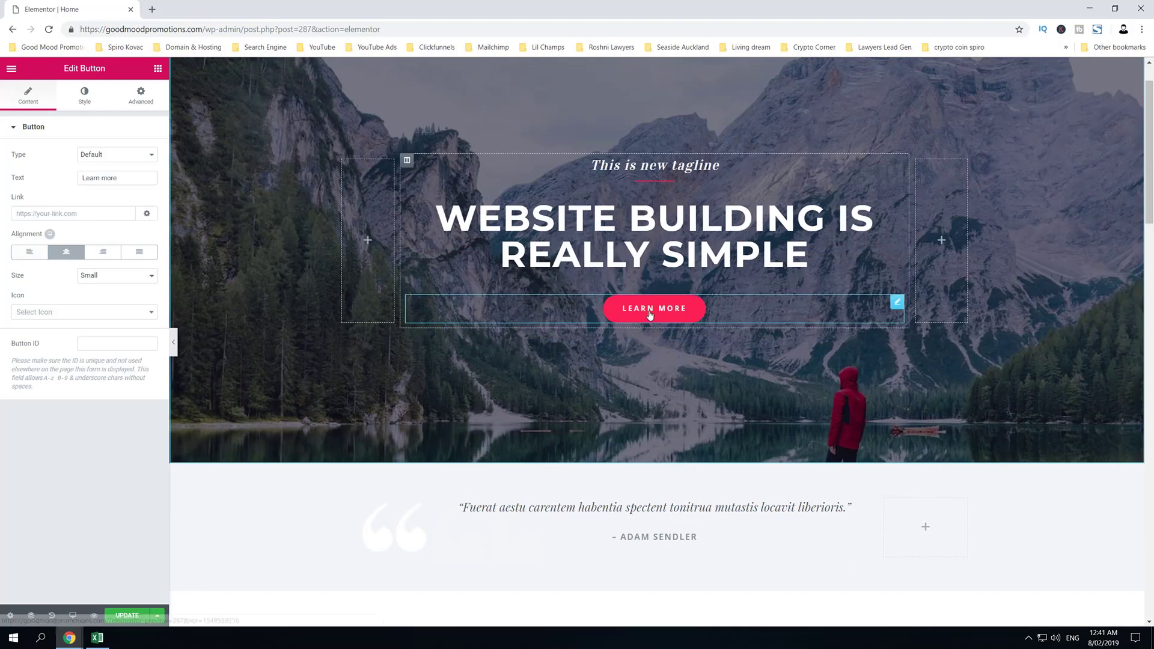
{"action": "left_click", "coordinate": [54, 214]}
{"action": "type", "text": "contac"}
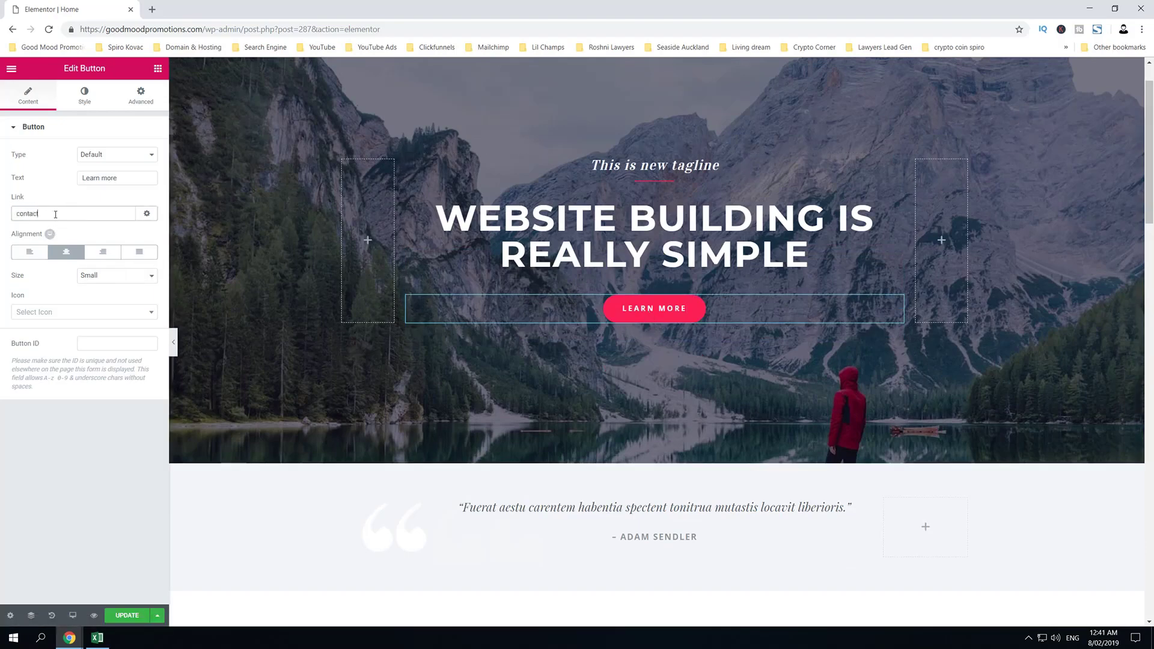
{"action": "type", "text": "t"}
{"action": "left_click", "coordinate": [58, 232]}
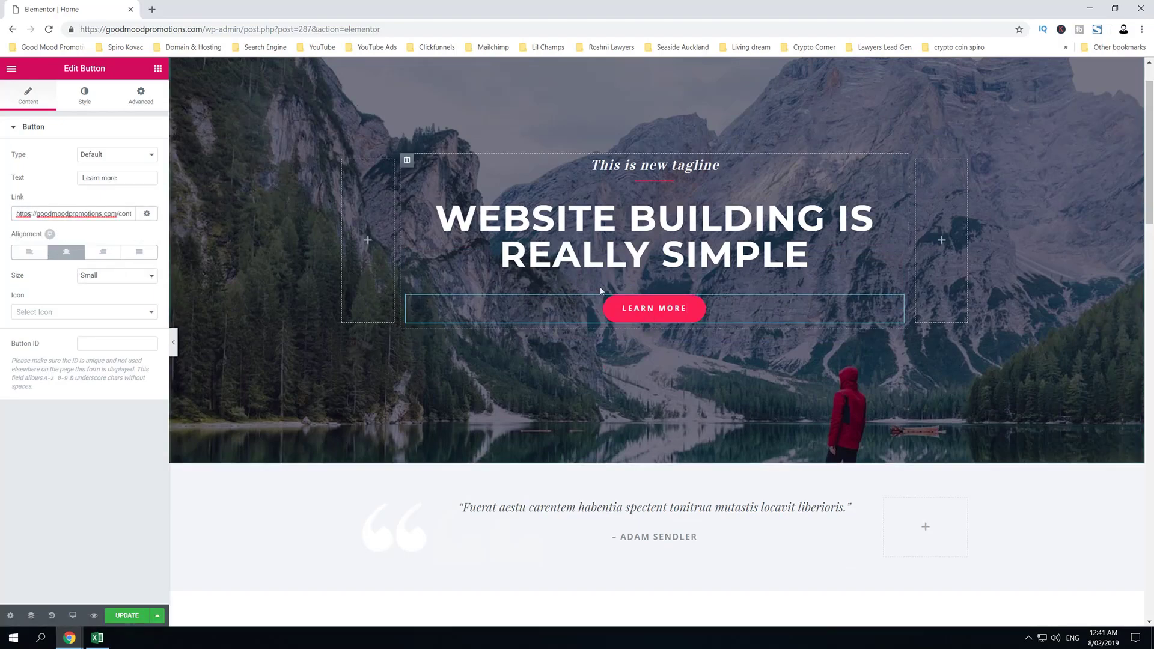
{"action": "scroll", "coordinate": [623, 315], "scroll_direction": "down", "scroll_amount": 5}
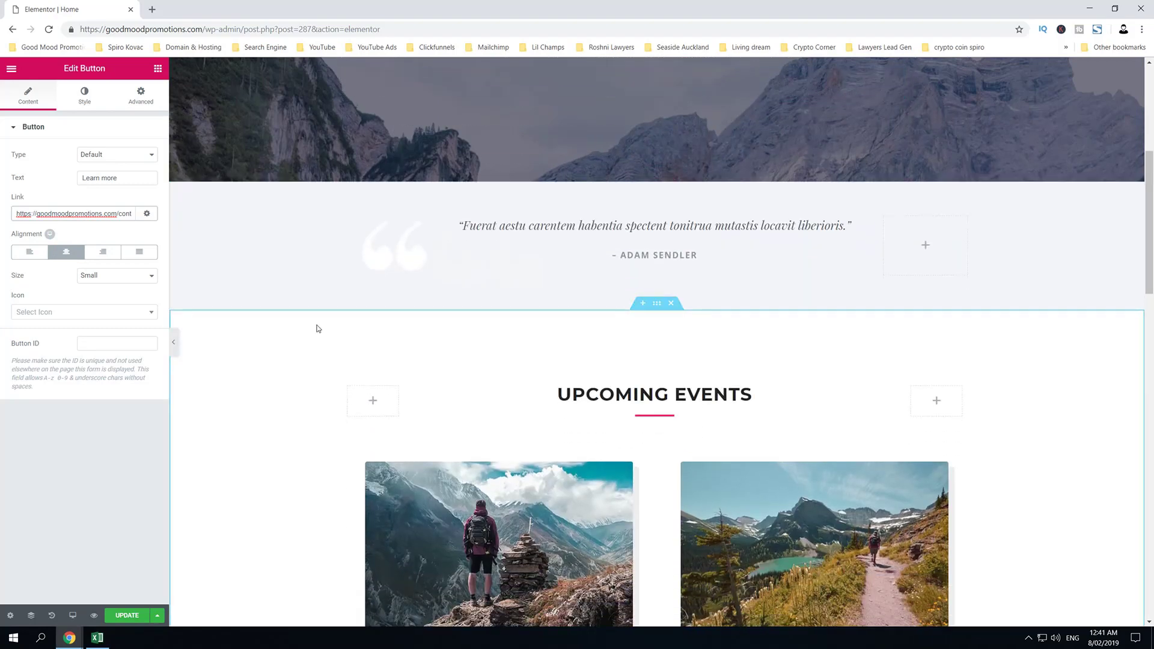
{"action": "scroll", "coordinate": [287, 385], "scroll_direction": "down", "scroll_amount": 3}
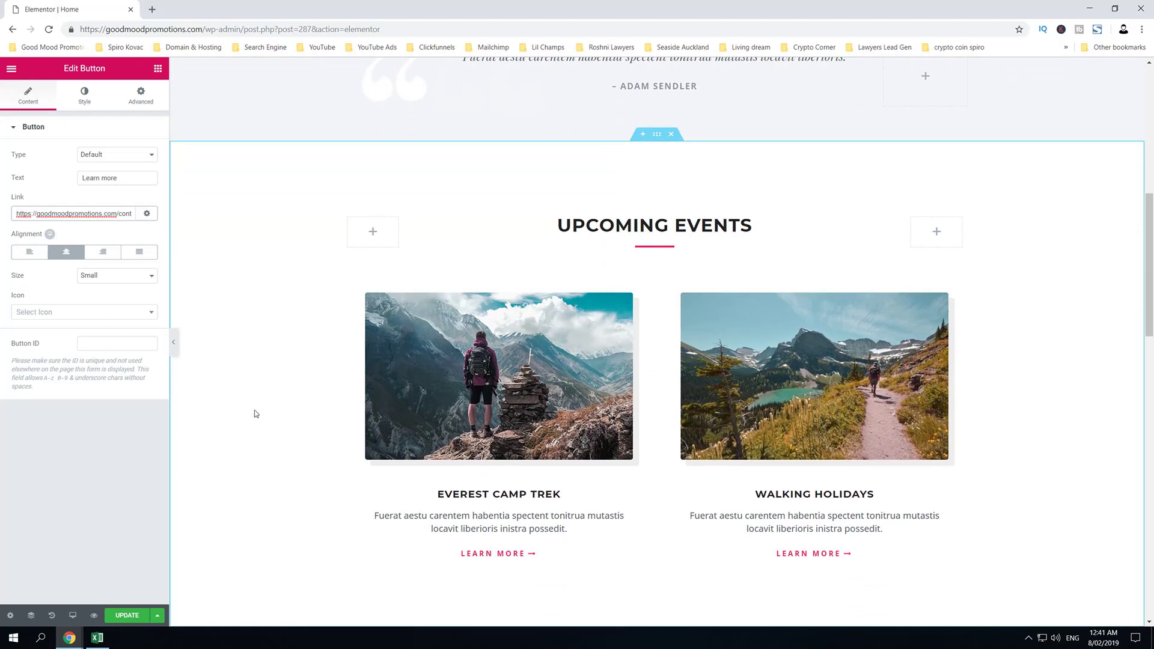
Retitle the first event card 'New Title' with description 'Your own description goes here!'
{"action": "scroll", "coordinate": [285, 391], "scroll_direction": "down", "scroll_amount": 1}
{"action": "left_click", "coordinate": [385, 433]}
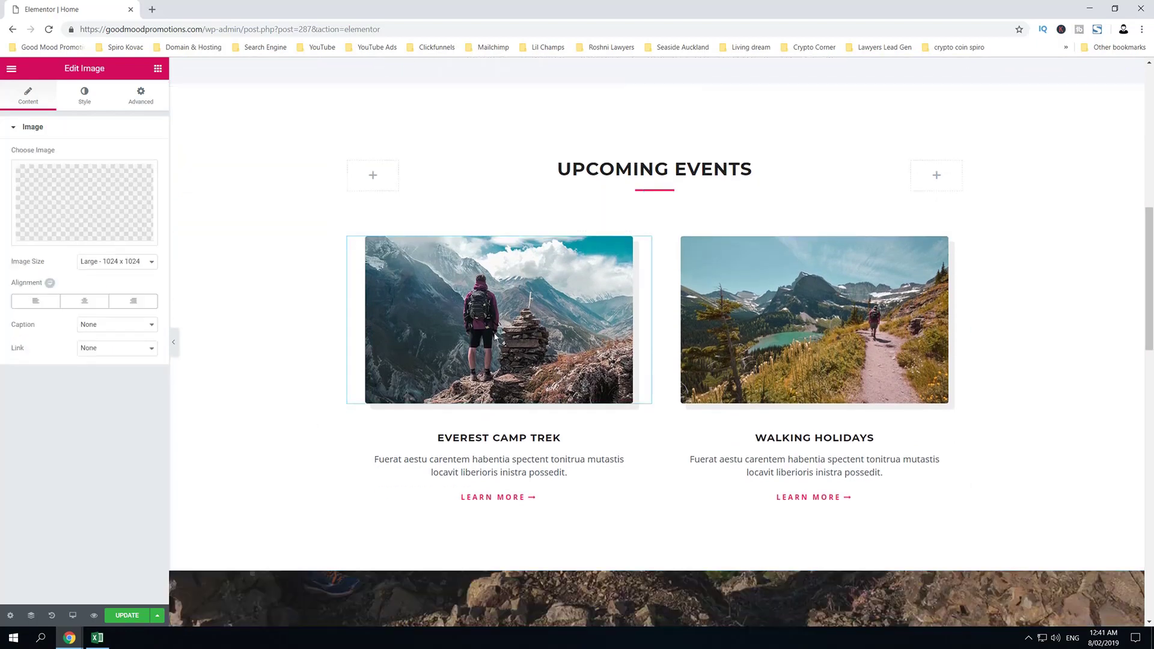
{"action": "triple_click", "coordinate": [84, 297]}
{"action": "type", "text": "New T"}
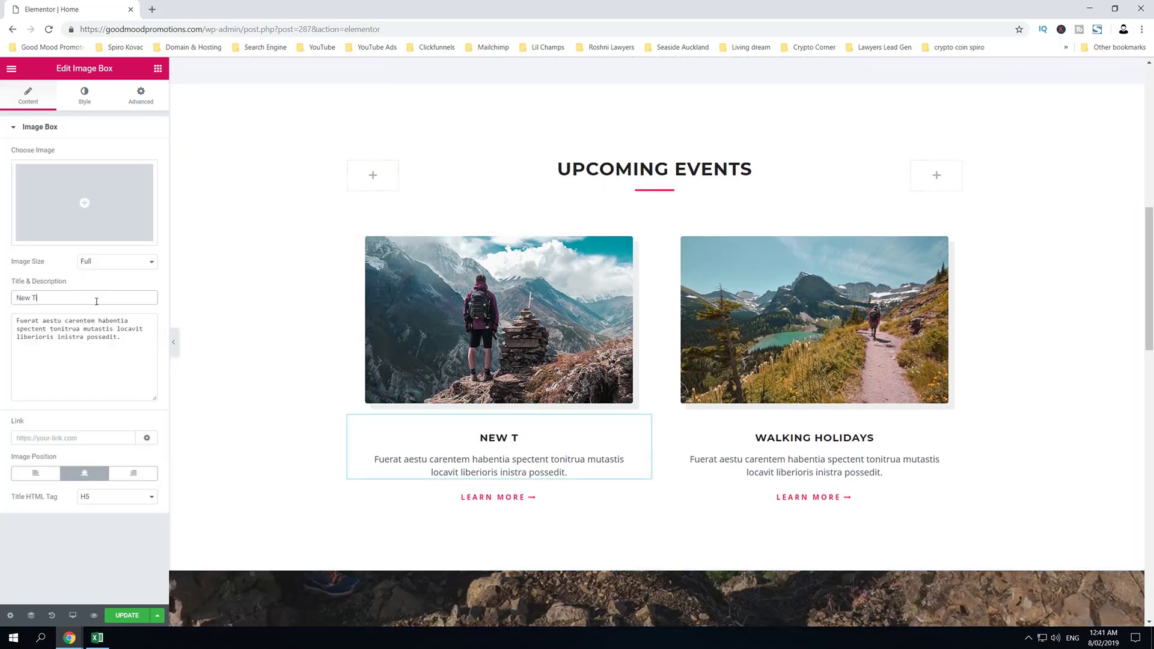
{"action": "type", "text": "itle"}
{"action": "triple_click", "coordinate": [77, 334]}
{"action": "type", "text": "Your own description goes here"}
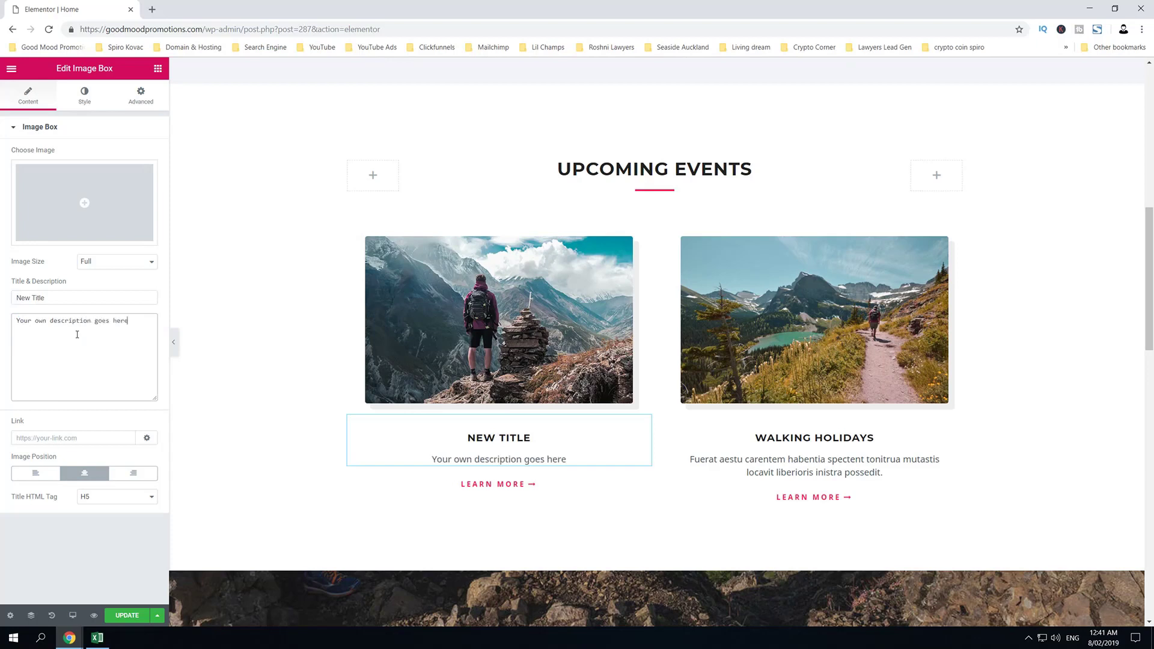
{"action": "type", "text": "!"}
Link the card's Learn More button to the About page
{"action": "left_click", "coordinate": [504, 484]}
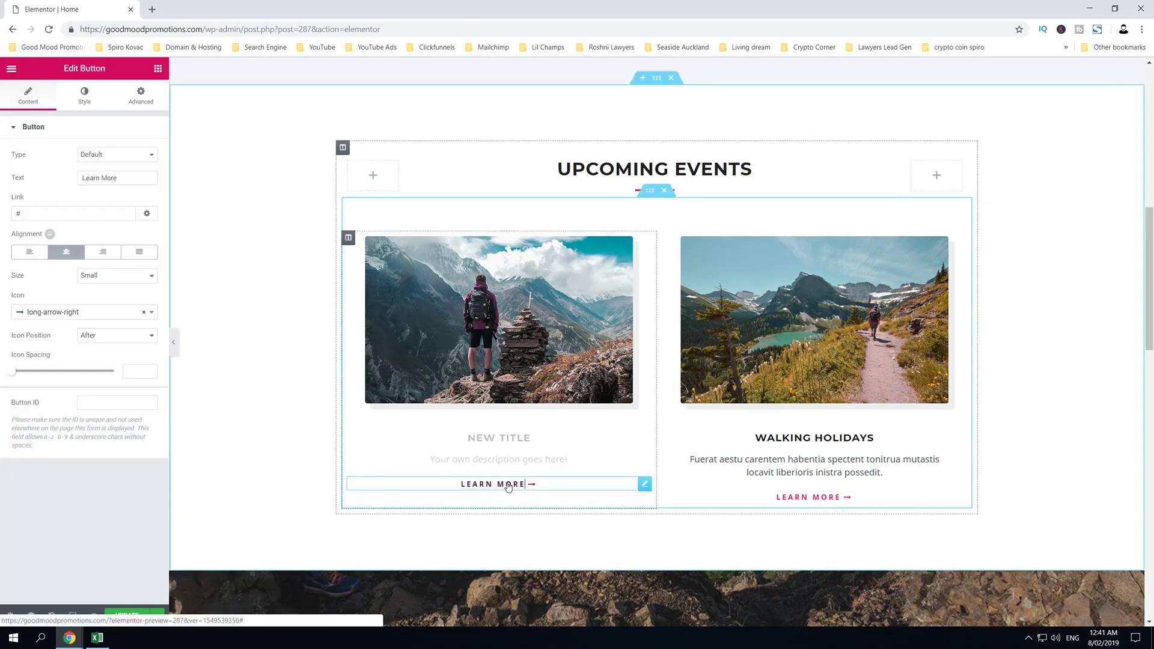
{"action": "double_click", "coordinate": [19, 214]}
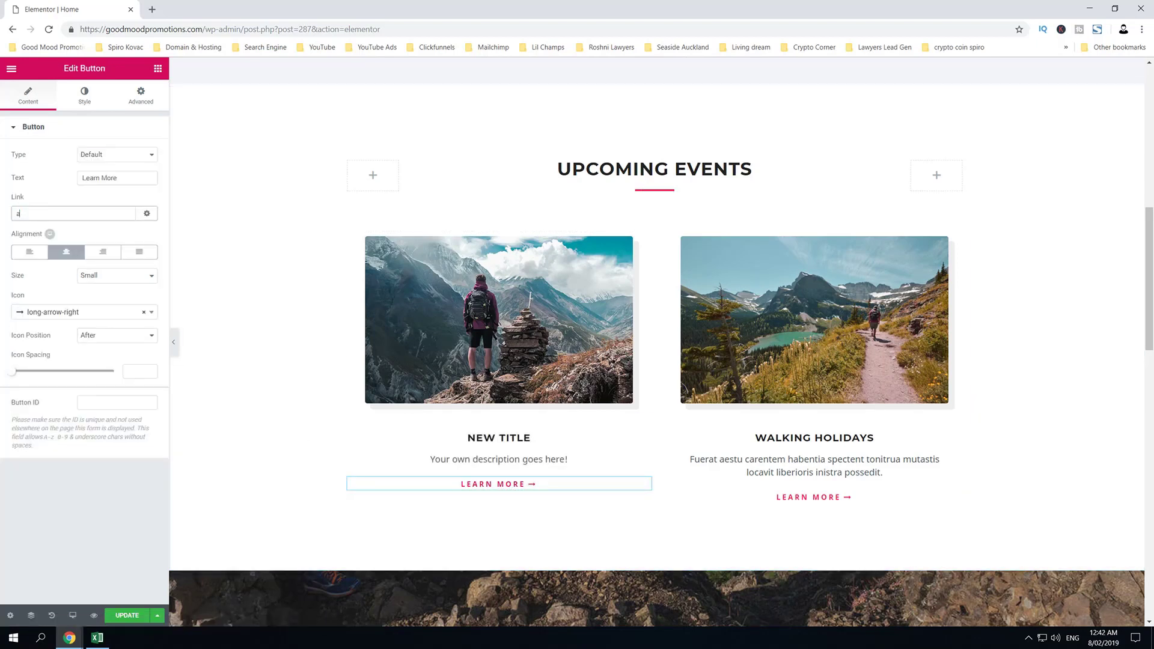
{"action": "type", "text": "bout"}
{"action": "left_click", "coordinate": [59, 232]}
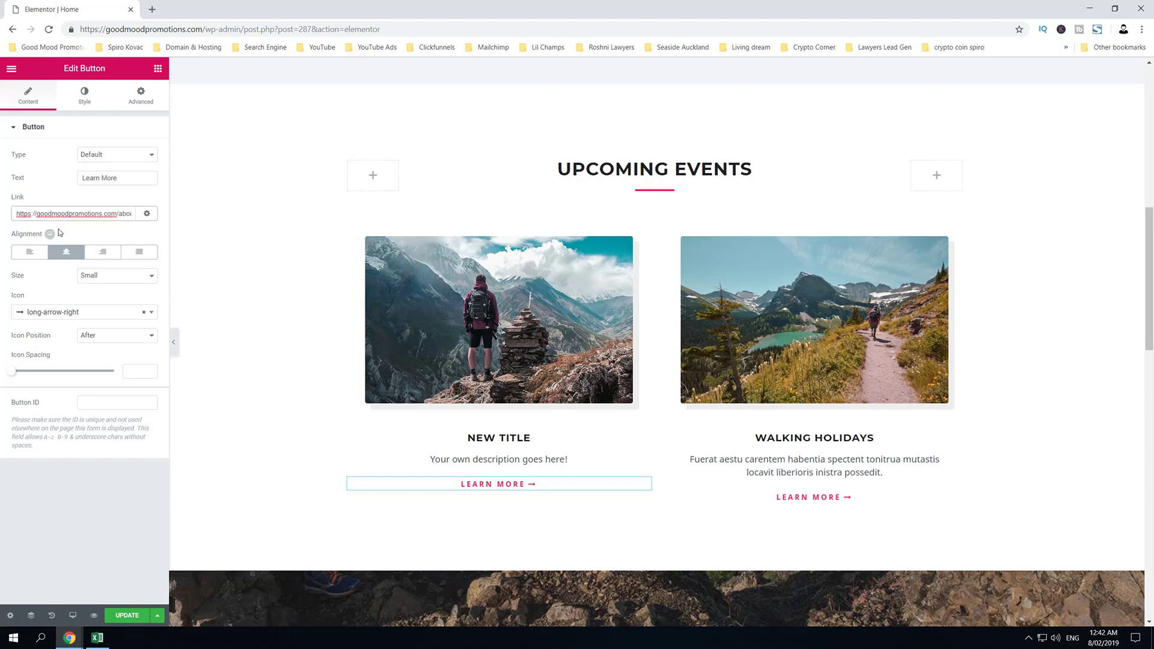
Give the button a right-arrow icon placed before the text, with wider icon spacing
{"action": "left_click", "coordinate": [67, 312]}
{"action": "type", "text": "arrow"}
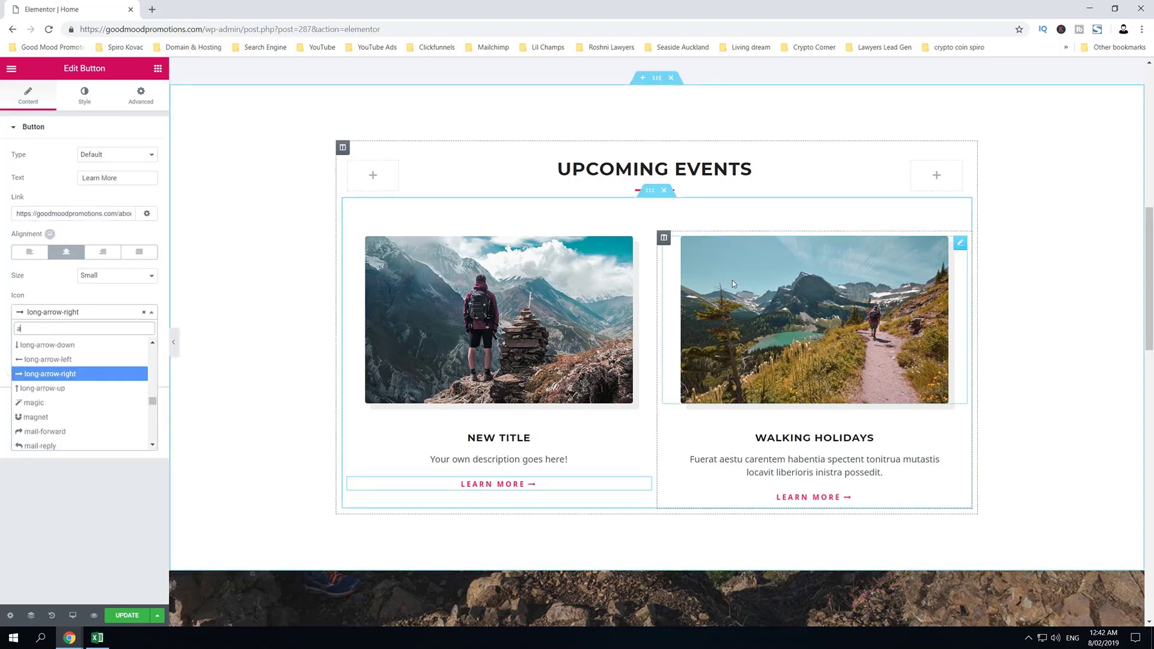
{"action": "scroll", "coordinate": [70, 398], "scroll_direction": "up", "scroll_amount": 3}
{"action": "scroll", "coordinate": [71, 398], "scroll_direction": "up", "scroll_amount": 3}
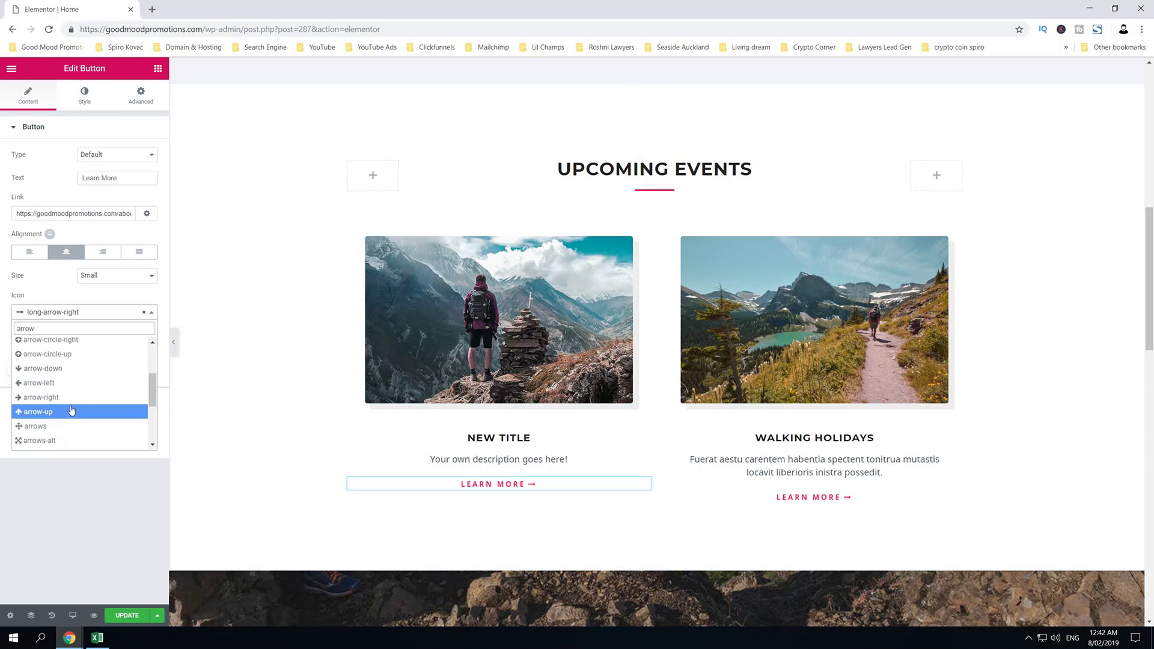
{"action": "left_click", "coordinate": [70, 398]}
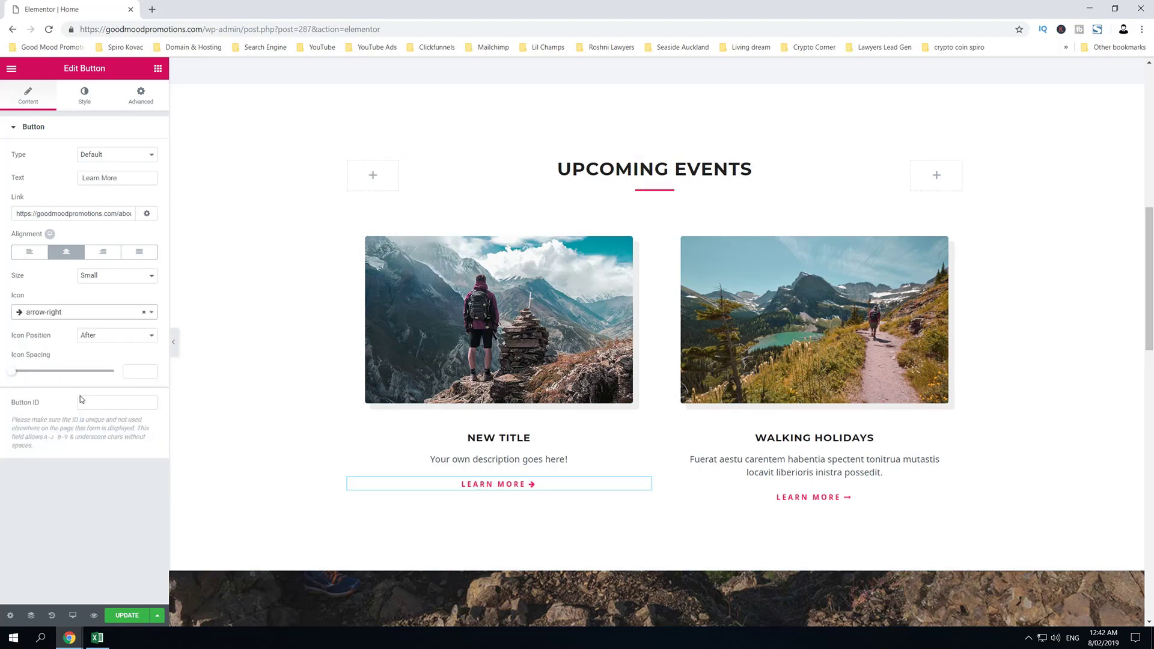
{"action": "left_click", "coordinate": [102, 342]}
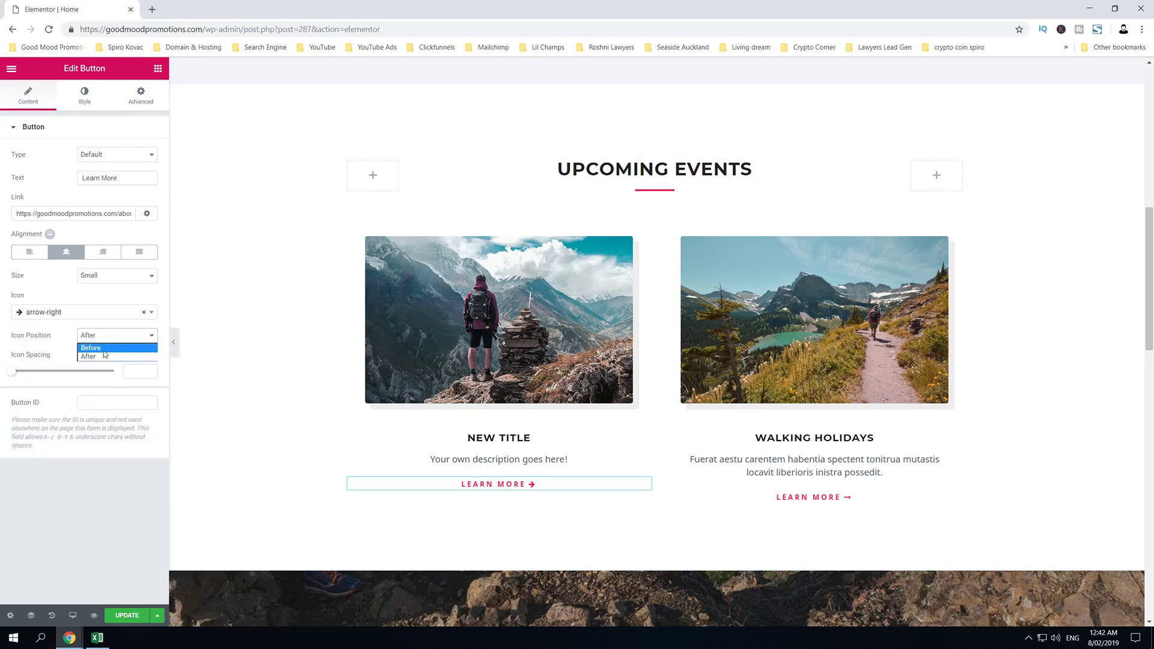
{"action": "left_click", "coordinate": [105, 353]}
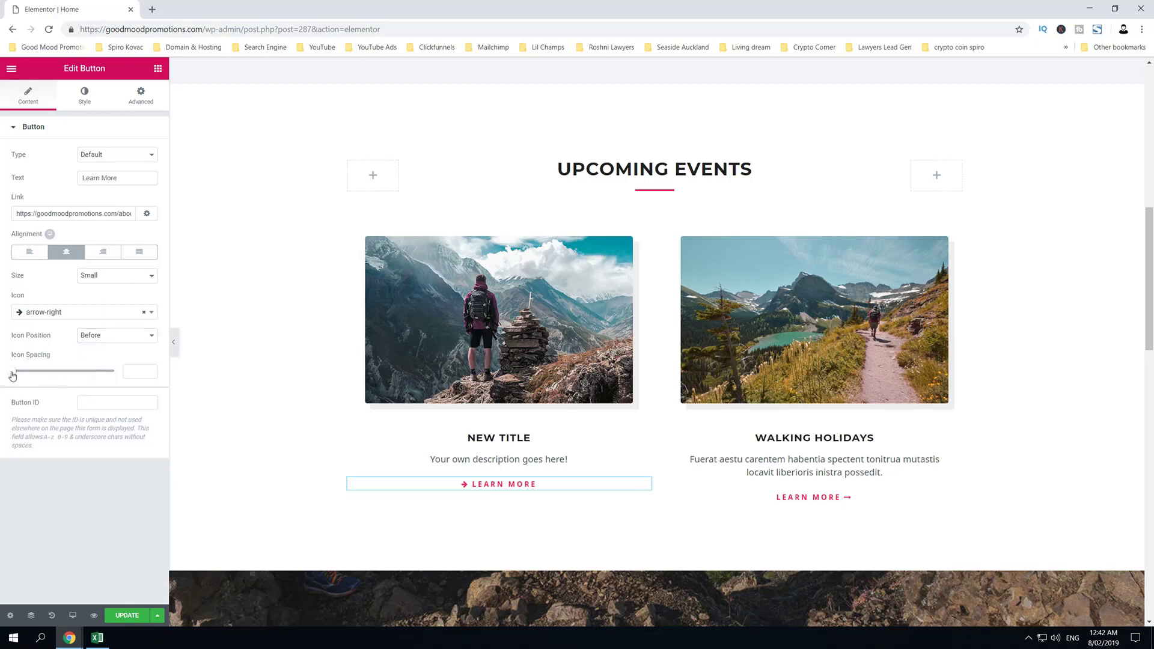
{"action": "left_click_drag", "start_coordinate": [24, 375], "coordinate": [31, 377]}
{"action": "scroll", "coordinate": [206, 519], "scroll_direction": "down", "scroll_amount": 2}
{"action": "scroll", "coordinate": [299, 433], "scroll_direction": "up", "scroll_amount": 2}
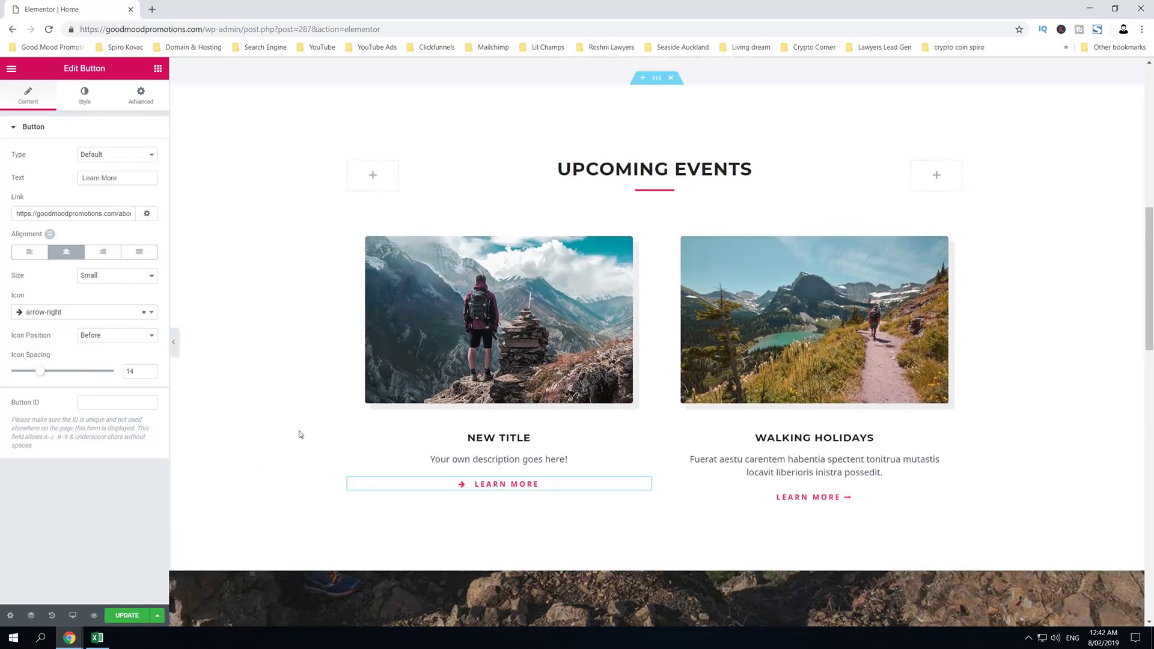
Swap the first card's hiker photo for the snow.jpg skier image from the Media Library
{"action": "left_click", "coordinate": [437, 347]}
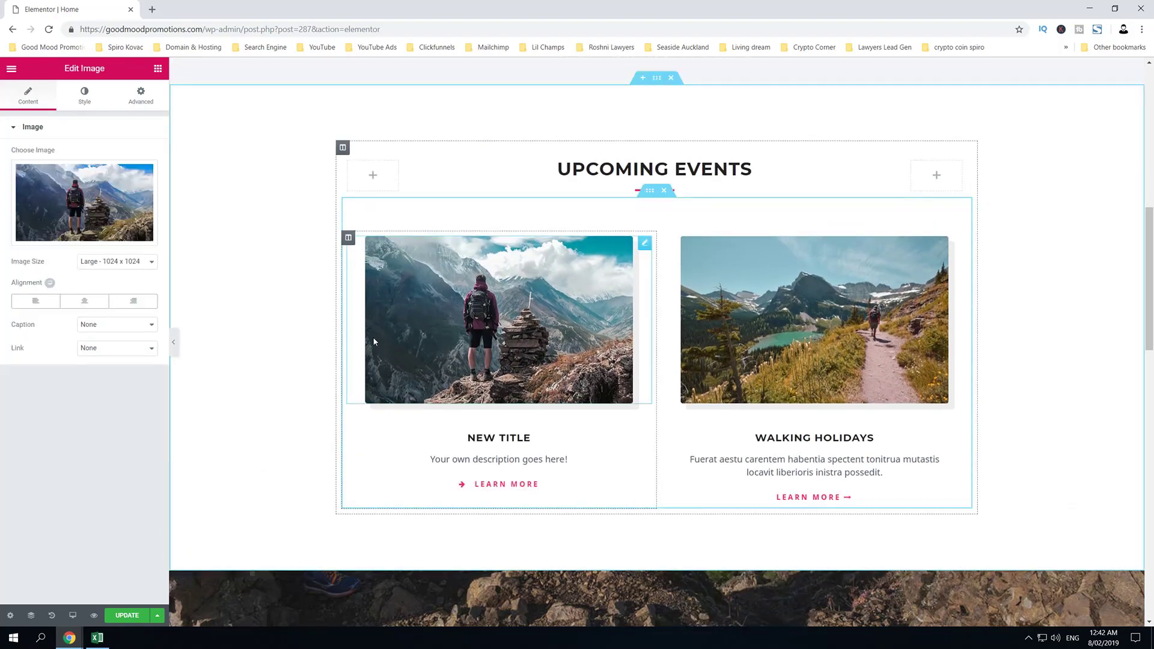
{"action": "mouse_move", "coordinate": [84, 200]}
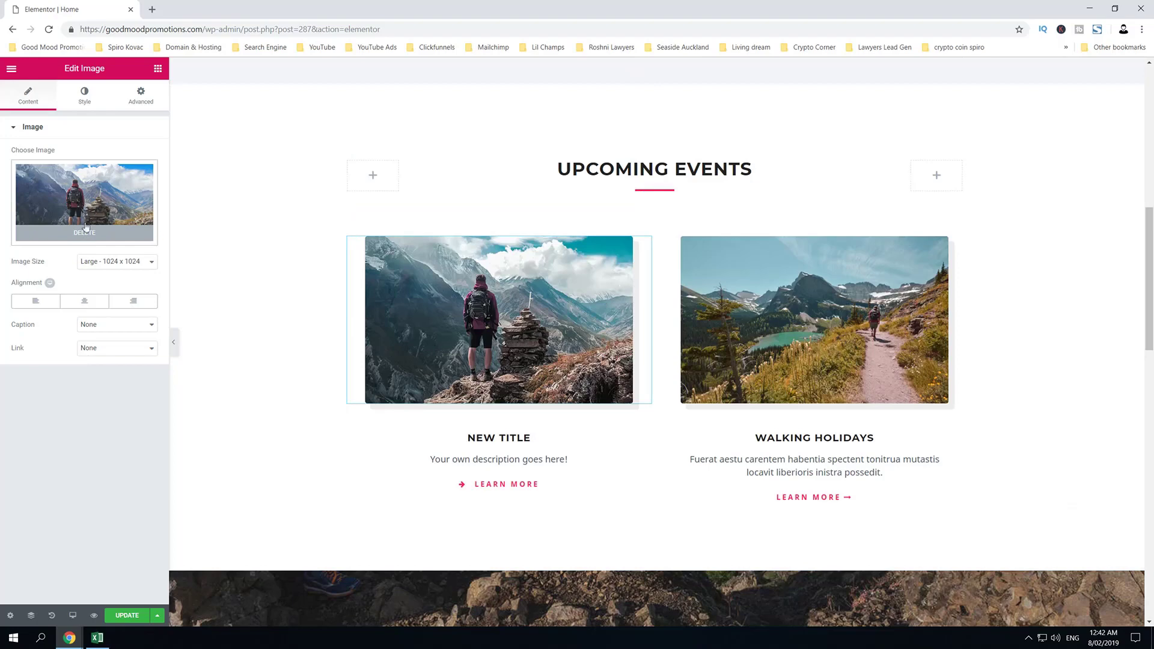
{"action": "left_click", "coordinate": [85, 233]}
{"action": "left_click", "coordinate": [85, 204]}
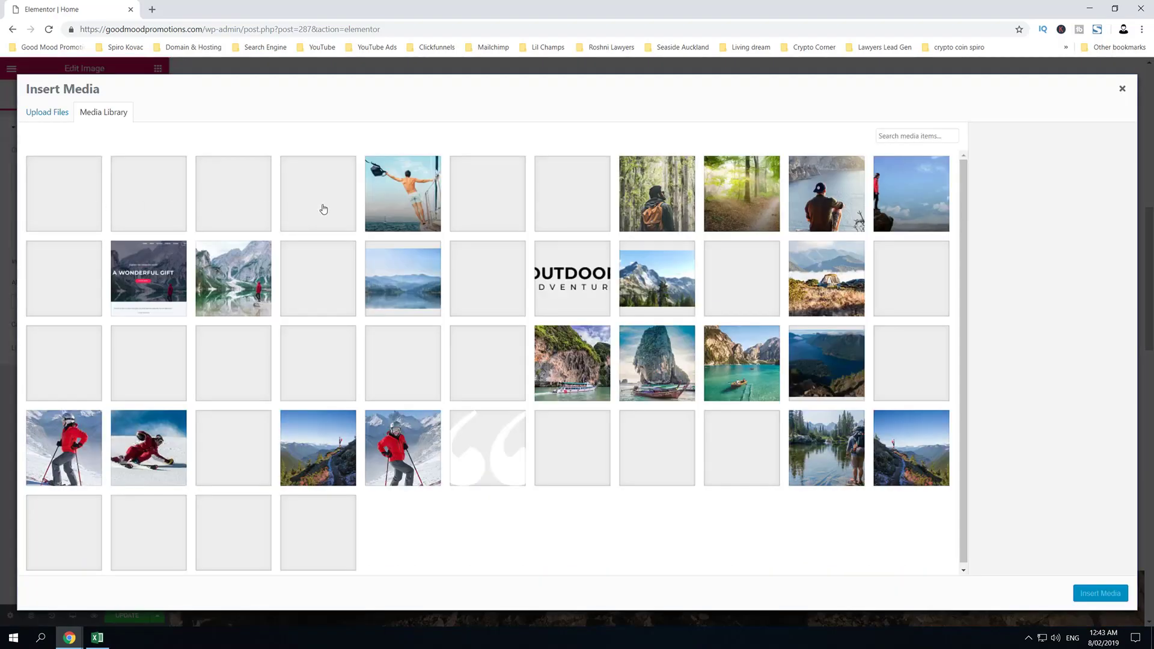
{"action": "left_click", "coordinate": [183, 436]}
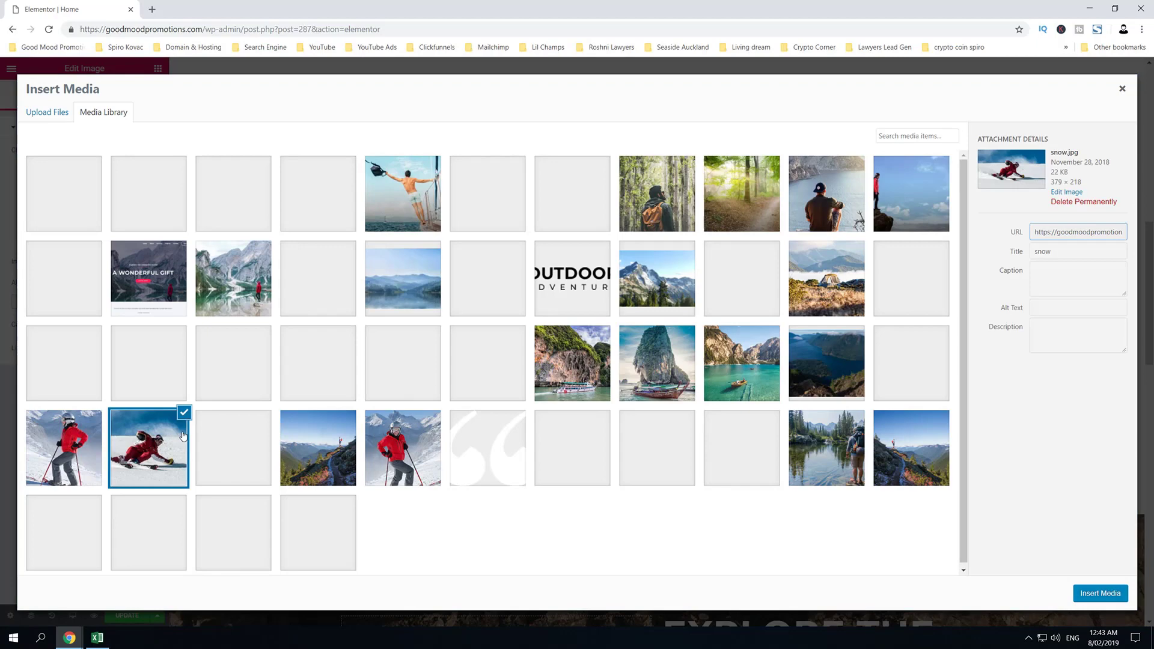
{"action": "left_click", "coordinate": [1101, 593]}
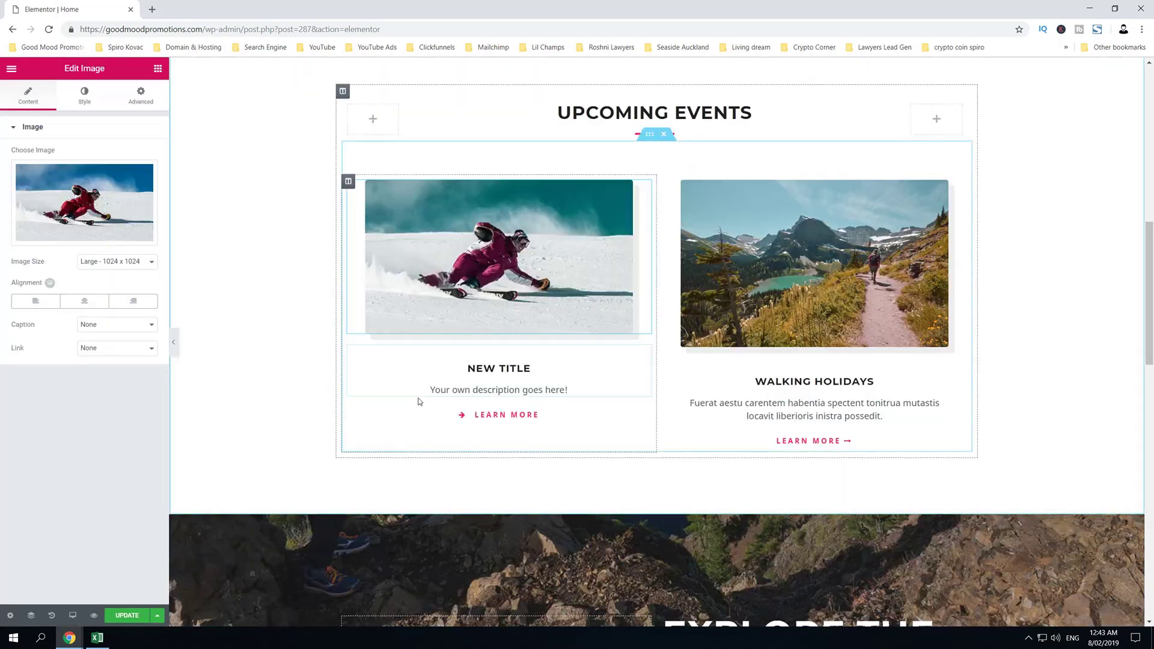
{"action": "scroll", "coordinate": [307, 388], "scroll_direction": "down", "scroll_amount": 4}
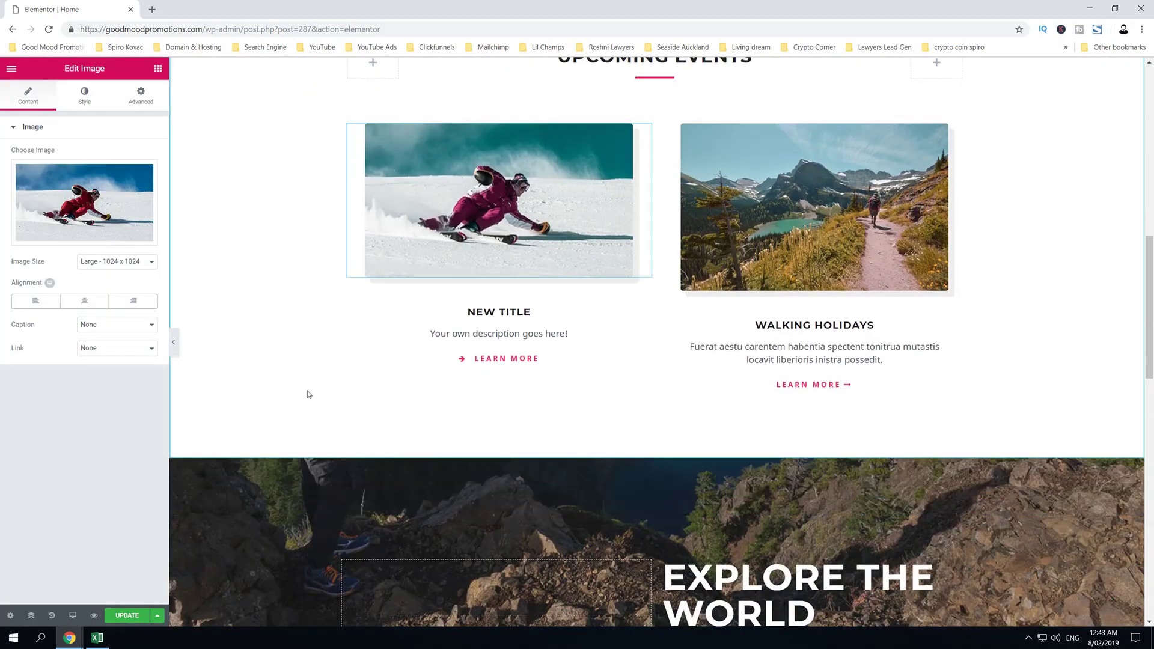
Point the Explore the World Learn More button's link to the About page
{"action": "scroll", "coordinate": [348, 346], "scroll_direction": "down", "scroll_amount": 5}
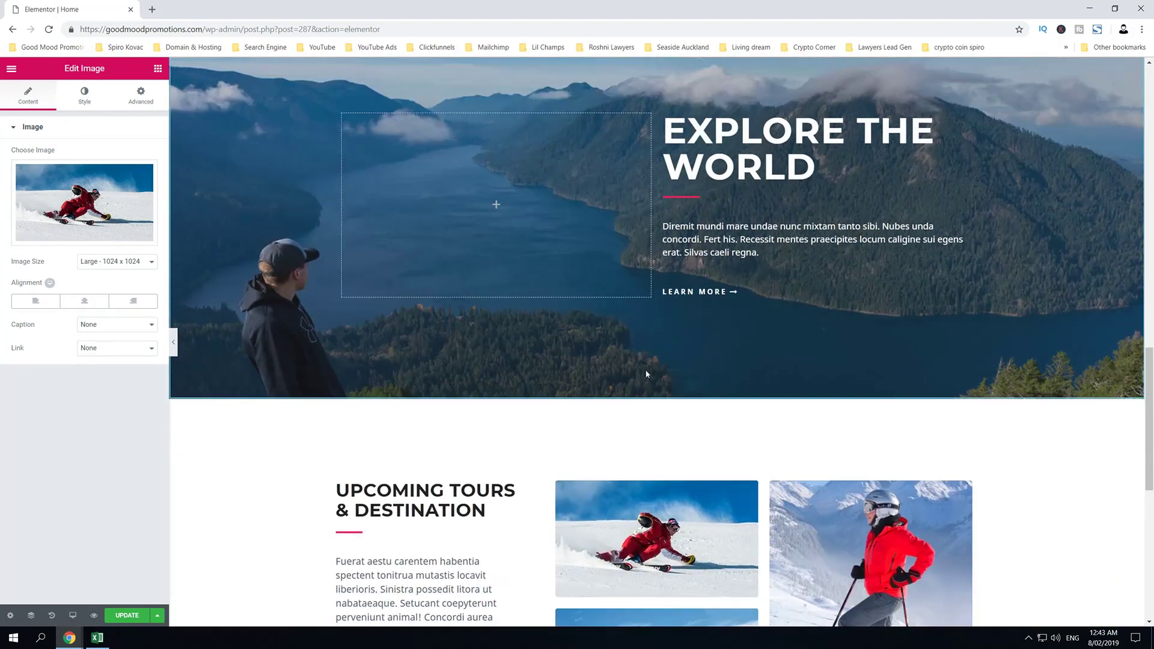
{"action": "left_click", "coordinate": [698, 291]}
{"action": "left_click_drag", "start_coordinate": [36, 214], "coordinate": [7, 217]}
{"action": "type", "text": "about"}
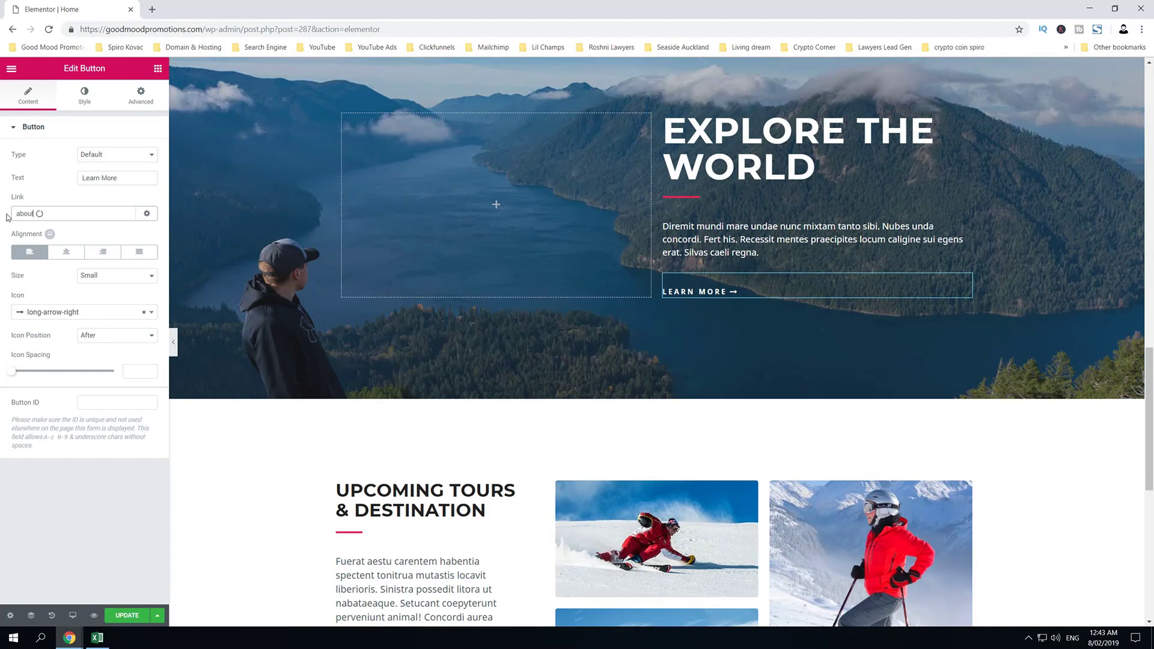
{"action": "left_click", "coordinate": [35, 243]}
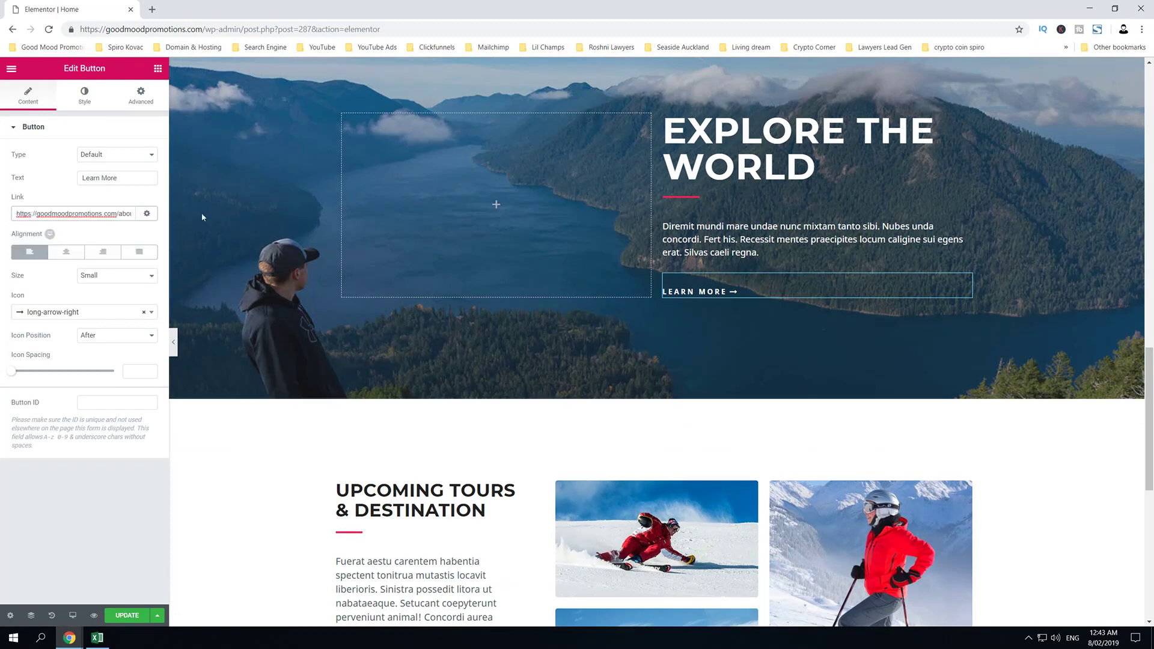
{"action": "left_click", "coordinate": [134, 621]}
{"action": "scroll", "coordinate": [313, 464], "scroll_direction": "down", "scroll_amount": 7}
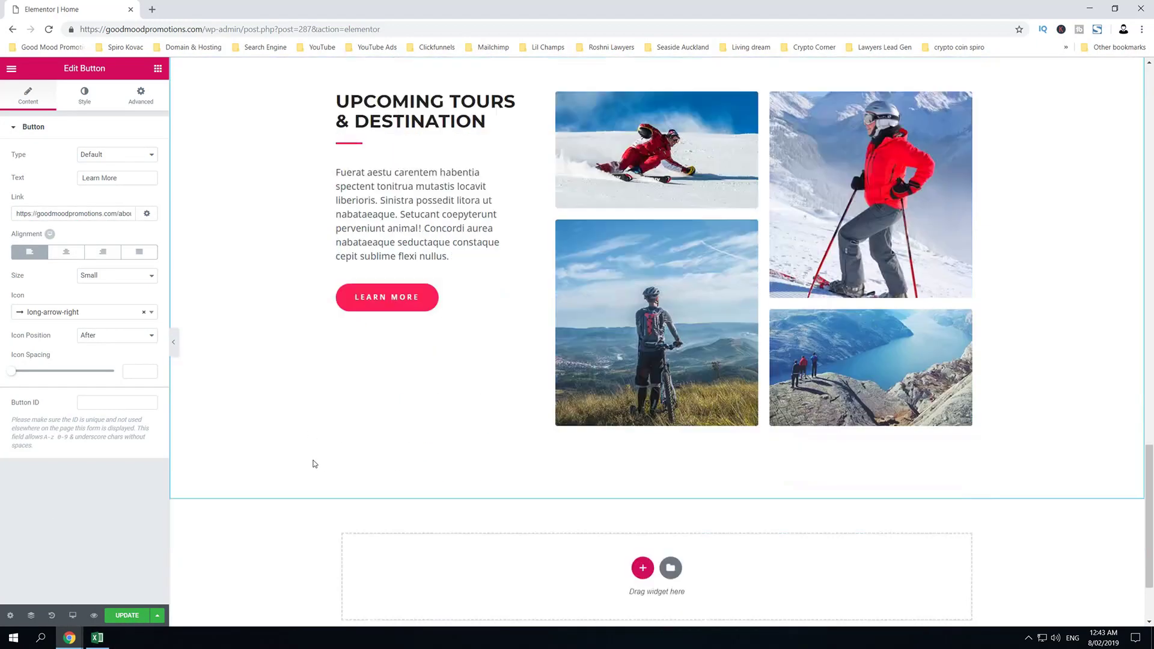
{"action": "scroll", "coordinate": [314, 464], "scroll_direction": "down", "scroll_amount": 3}
{"action": "scroll", "coordinate": [292, 469], "scroll_direction": "up", "scroll_amount": 10}
Select the lake-and-mountains hero section, dismiss the right-click tip, and show its Style settings
{"action": "scroll", "coordinate": [302, 477], "scroll_direction": "up", "scroll_amount": 10}
{"action": "scroll", "coordinate": [305, 483], "scroll_direction": "up", "scroll_amount": 10}
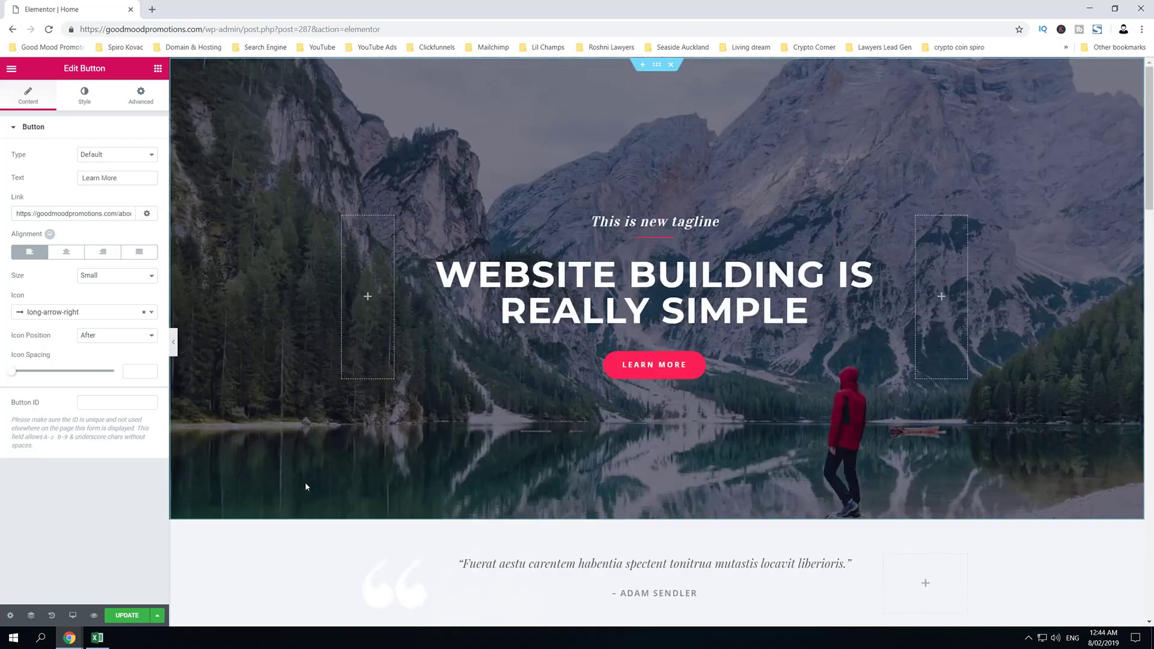
{"action": "left_click", "coordinate": [658, 66]}
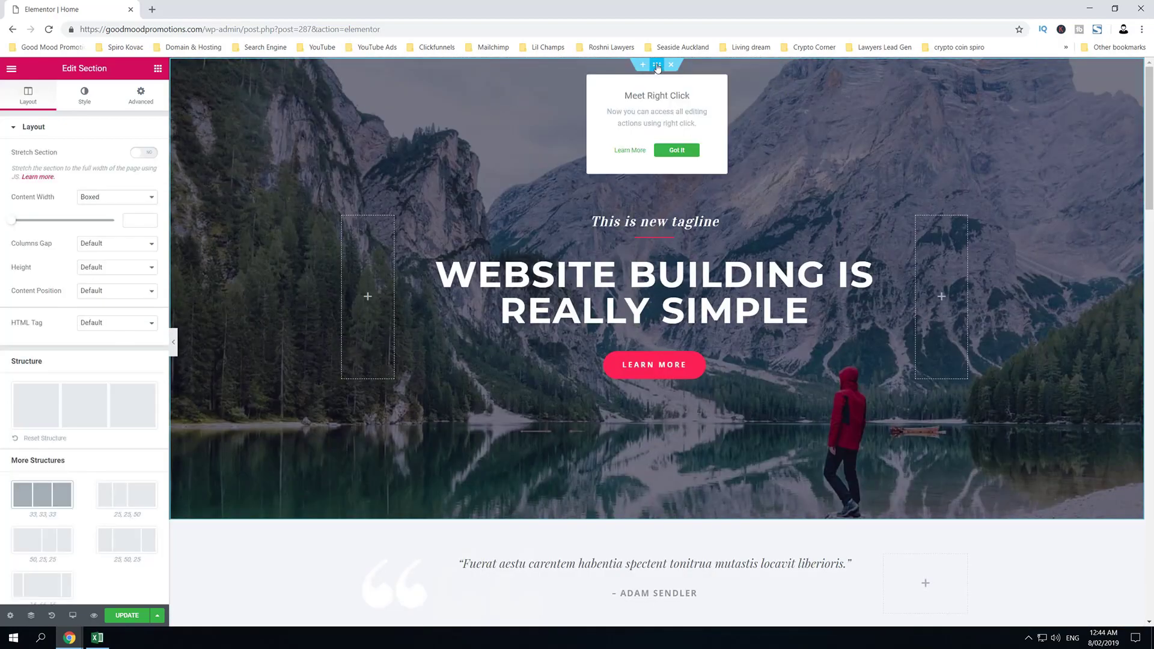
{"action": "left_click", "coordinate": [676, 152]}
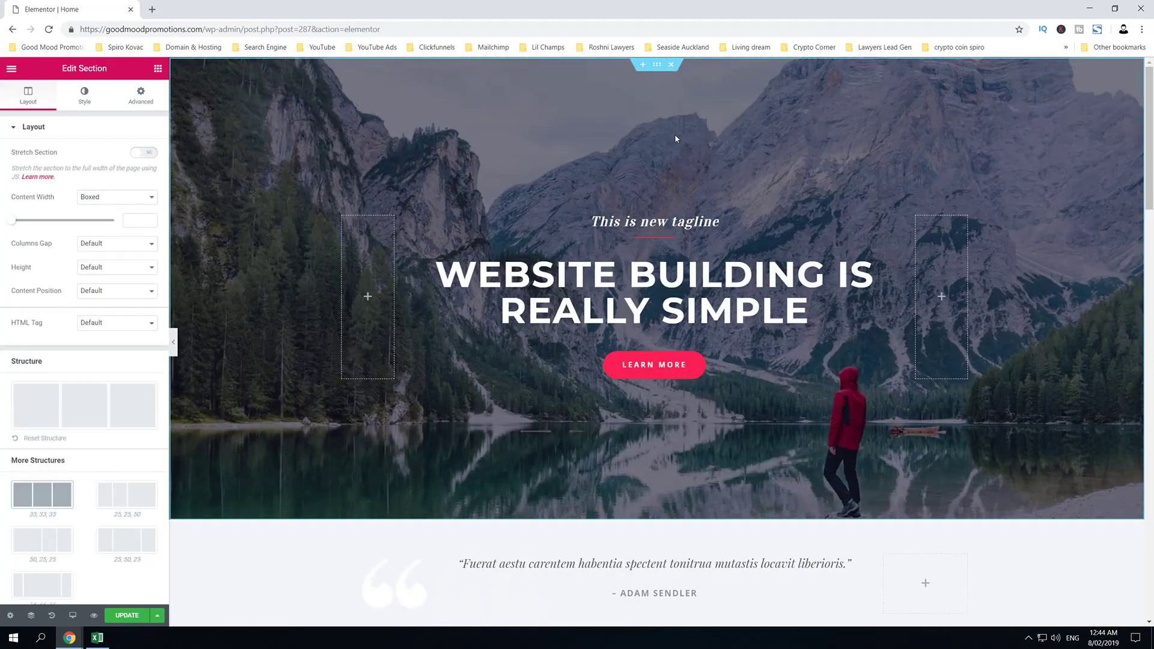
{"action": "left_click", "coordinate": [75, 91]}
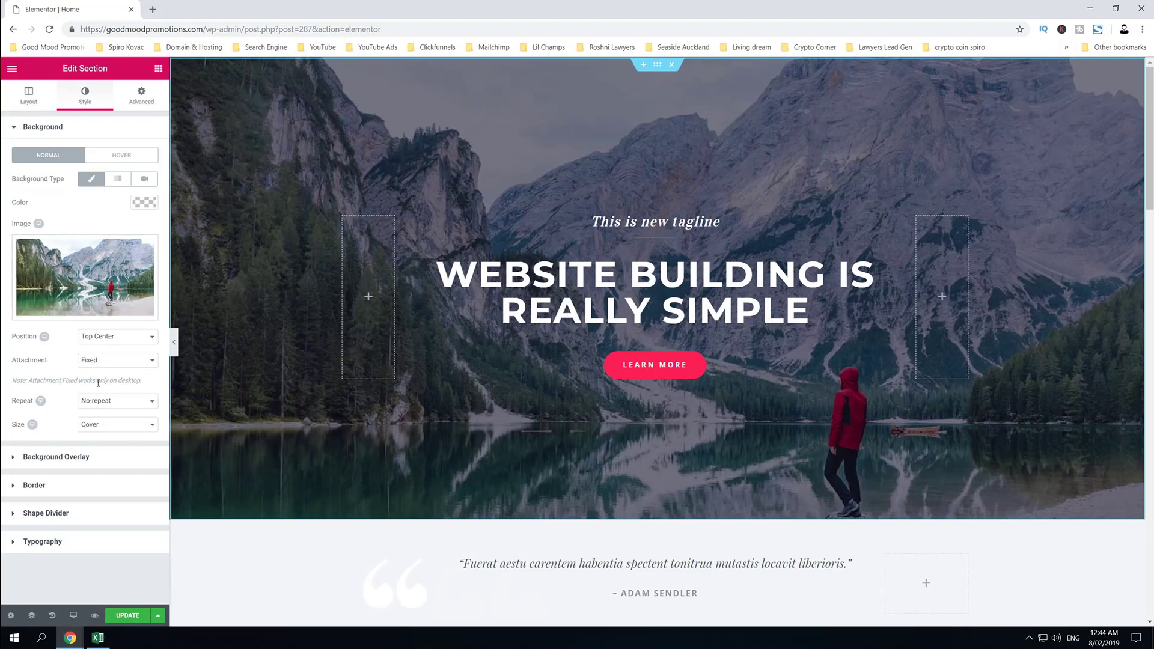
Set the hero heading's typography font family to Almendra
{"action": "left_click", "coordinate": [569, 255]}
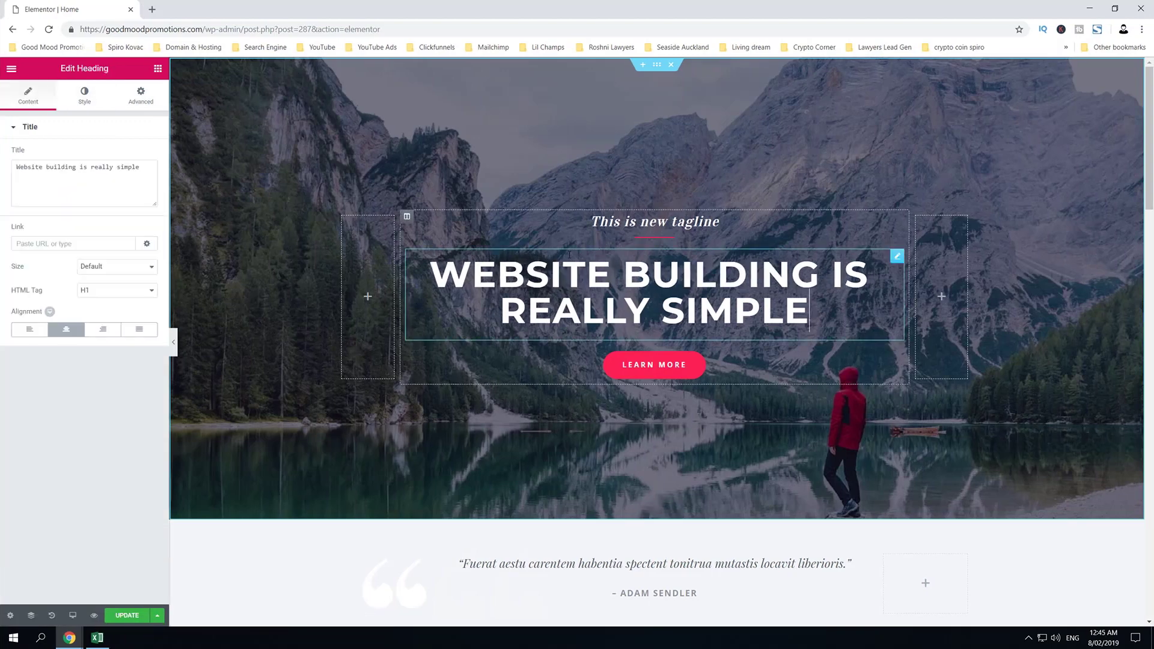
{"action": "left_click", "coordinate": [84, 96]}
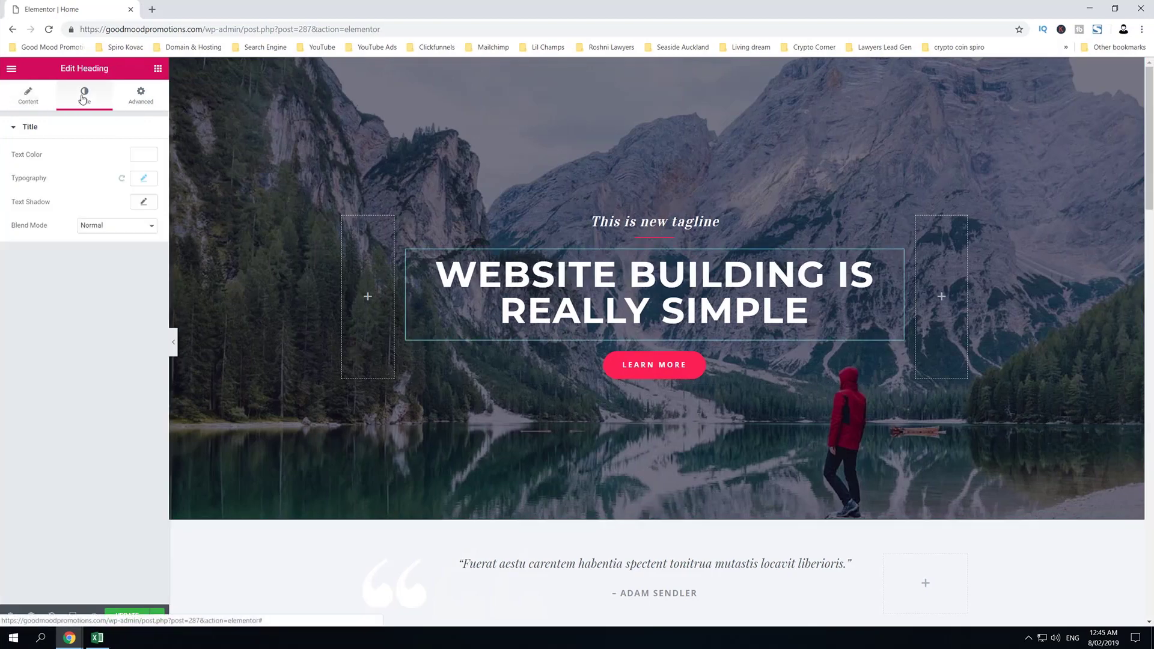
{"action": "double_click", "coordinate": [29, 178]}
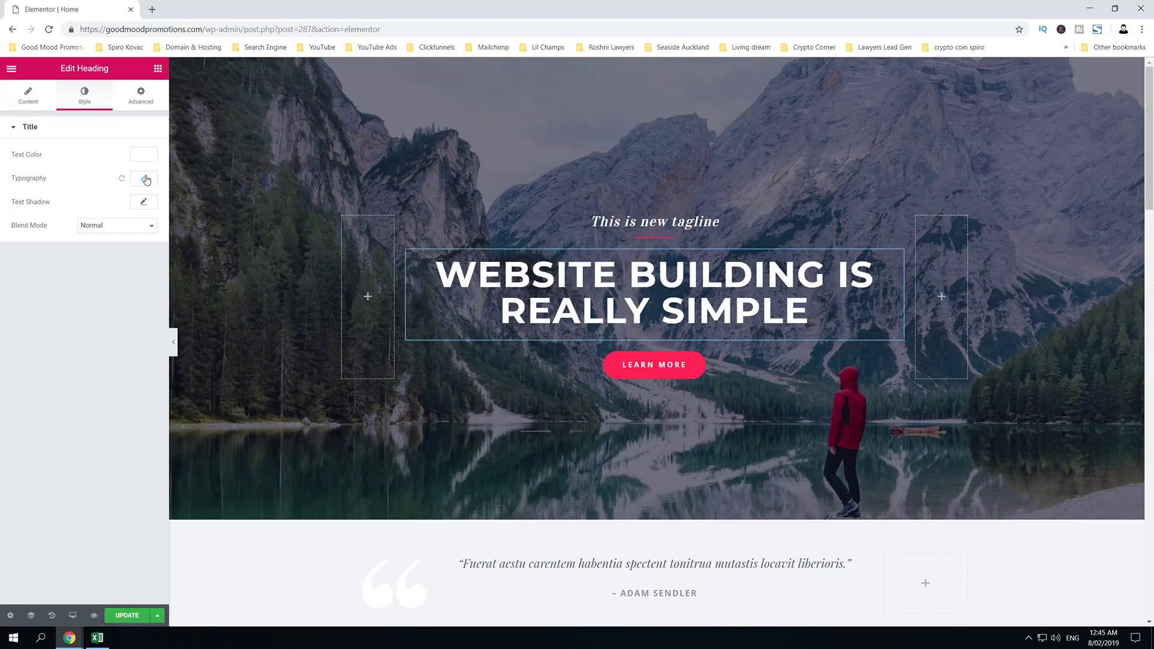
{"action": "left_click", "coordinate": [145, 178]}
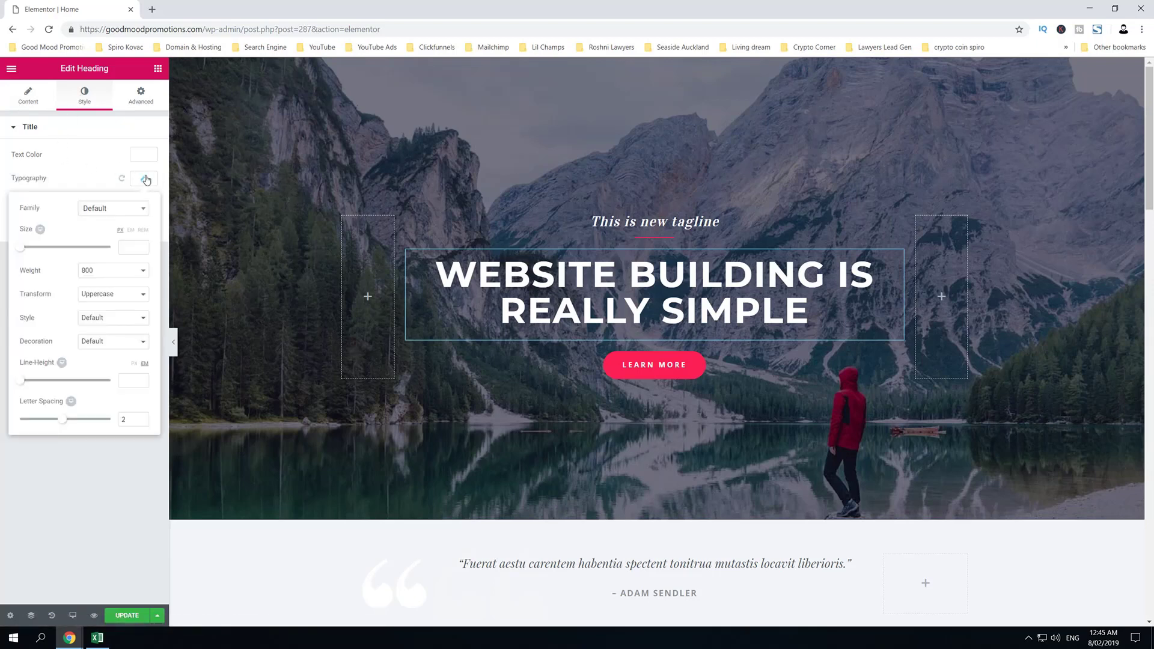
{"action": "left_click", "coordinate": [106, 210]}
{"action": "scroll", "coordinate": [104, 287], "scroll_direction": "down", "scroll_amount": 3}
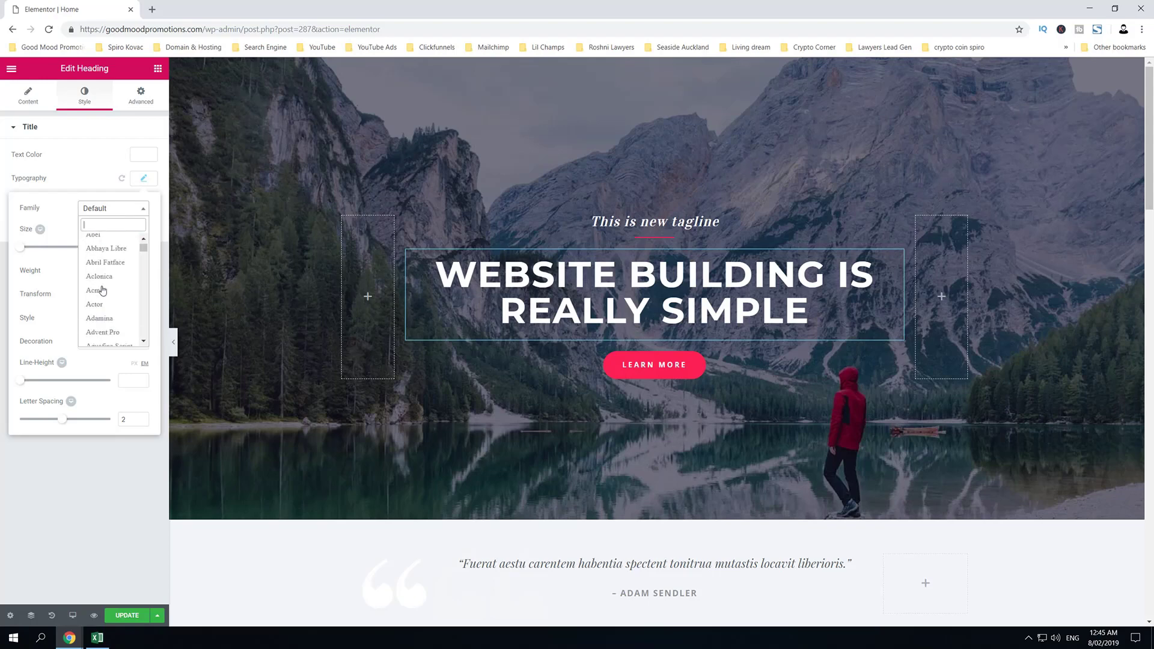
{"action": "scroll", "coordinate": [104, 288], "scroll_direction": "down", "scroll_amount": 3}
{"action": "scroll", "coordinate": [103, 282], "scroll_direction": "down", "scroll_amount": 3}
{"action": "left_click", "coordinate": [111, 270]}
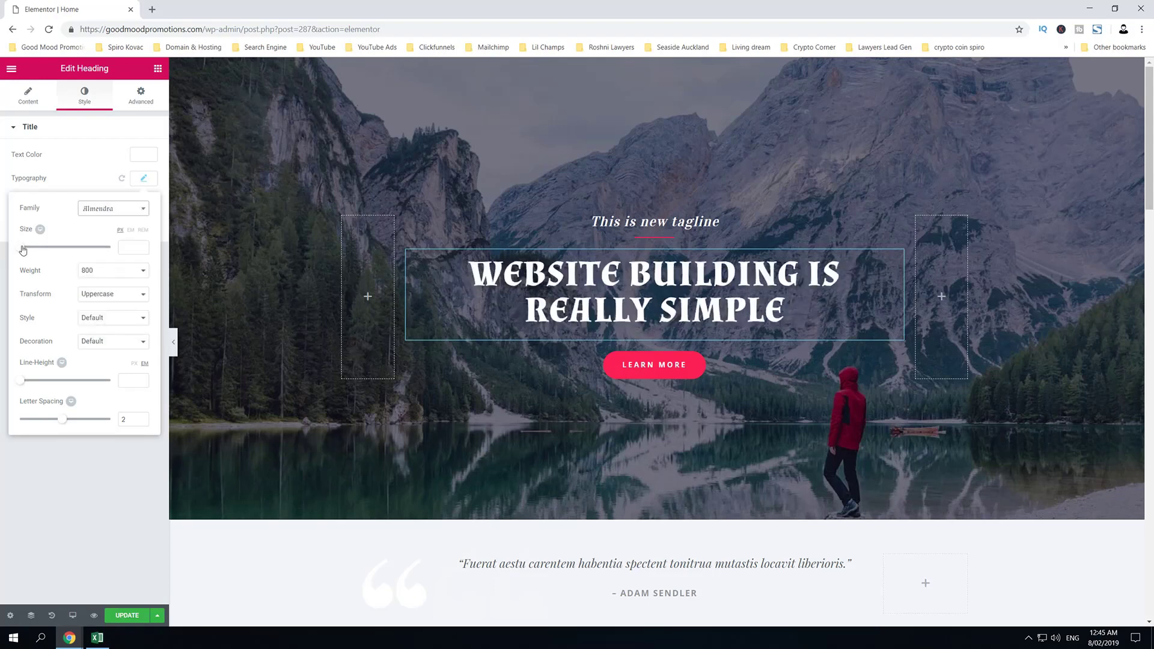
Make the heading size 71, weight 500, line height 1 EM and letter spacing 7.7
{"action": "mouse_move", "coordinate": [23, 247]}
{"action": "left_mouse_down"}
{"action": "mouse_move", "coordinate": [77, 247]}
{"action": "mouse_move", "coordinate": [52, 247]}
{"action": "left_mouse_up"}
{"action": "left_click", "coordinate": [113, 270]}
{"action": "left_click", "coordinate": [90, 320]}
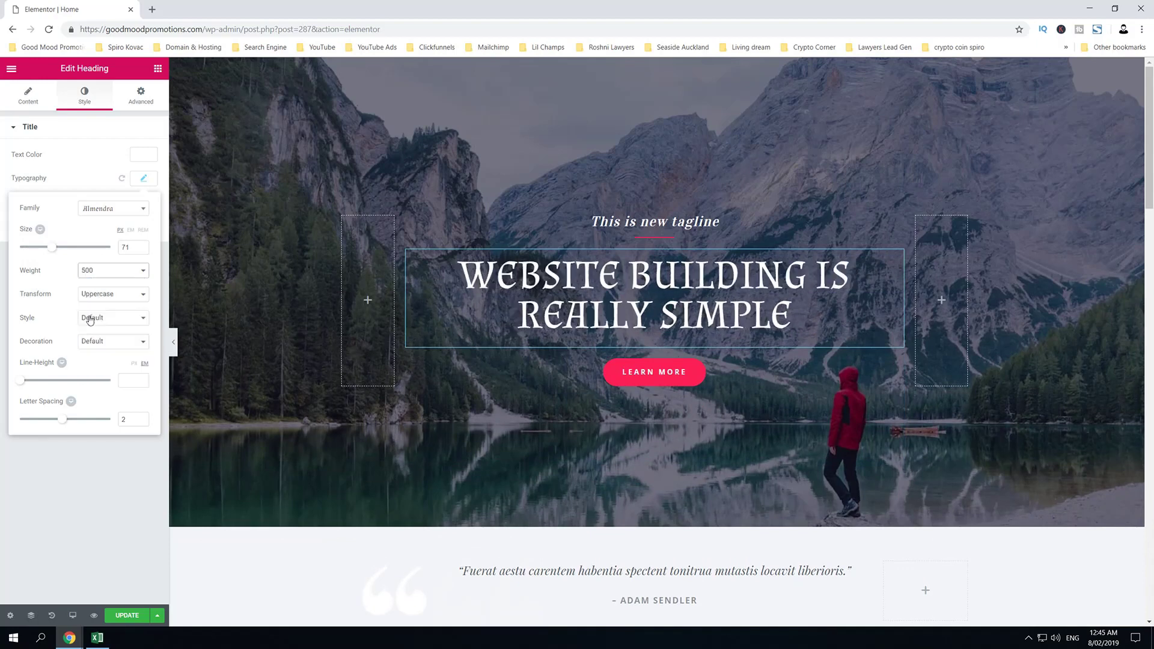
{"action": "left_click", "coordinate": [106, 321]}
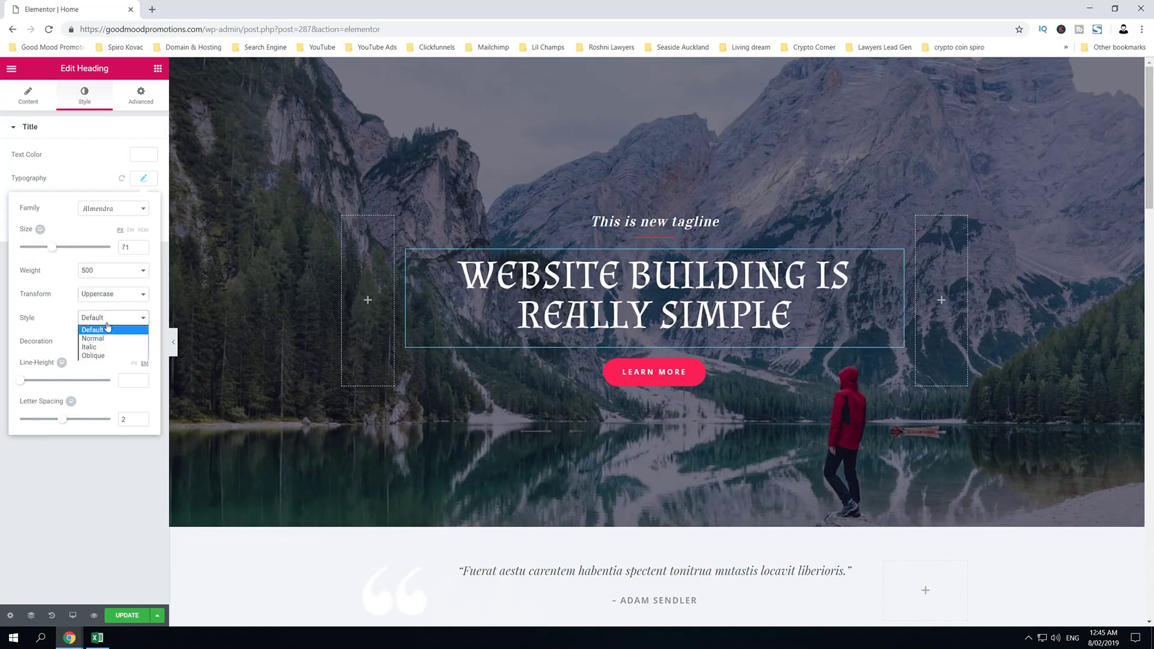
{"action": "left_click", "coordinate": [108, 328]}
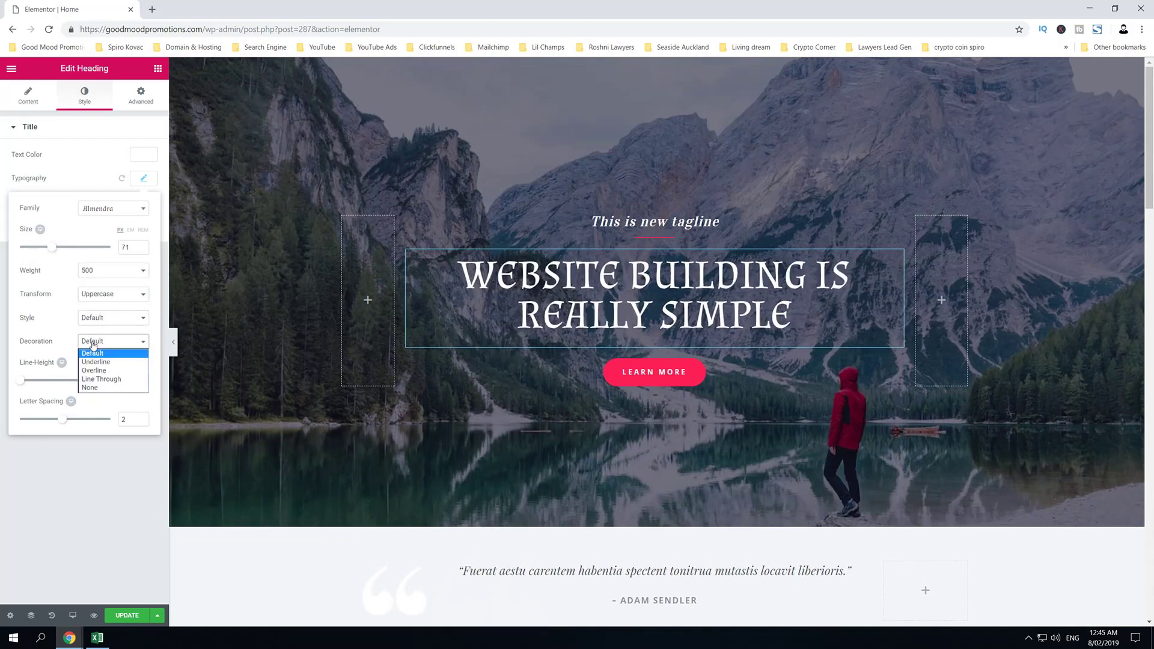
{"action": "left_click", "coordinate": [93, 345]}
{"action": "left_click_drag", "start_coordinate": [21, 380], "coordinate": [27, 379]}
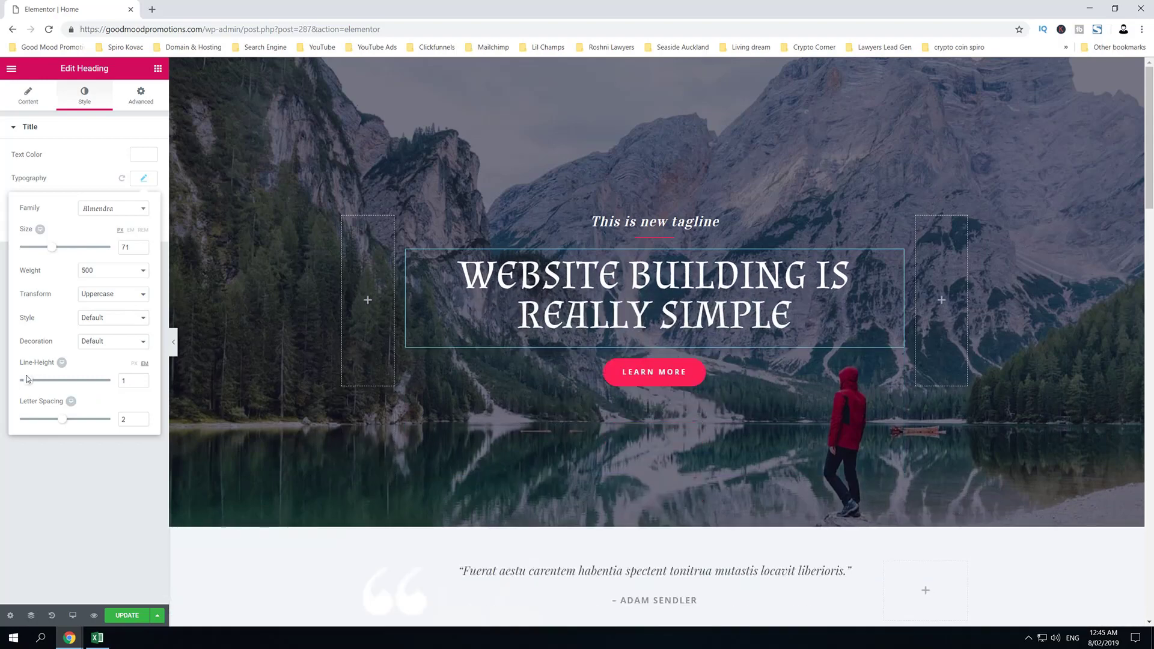
{"action": "left_click_drag", "start_coordinate": [63, 423], "coordinate": [99, 429]}
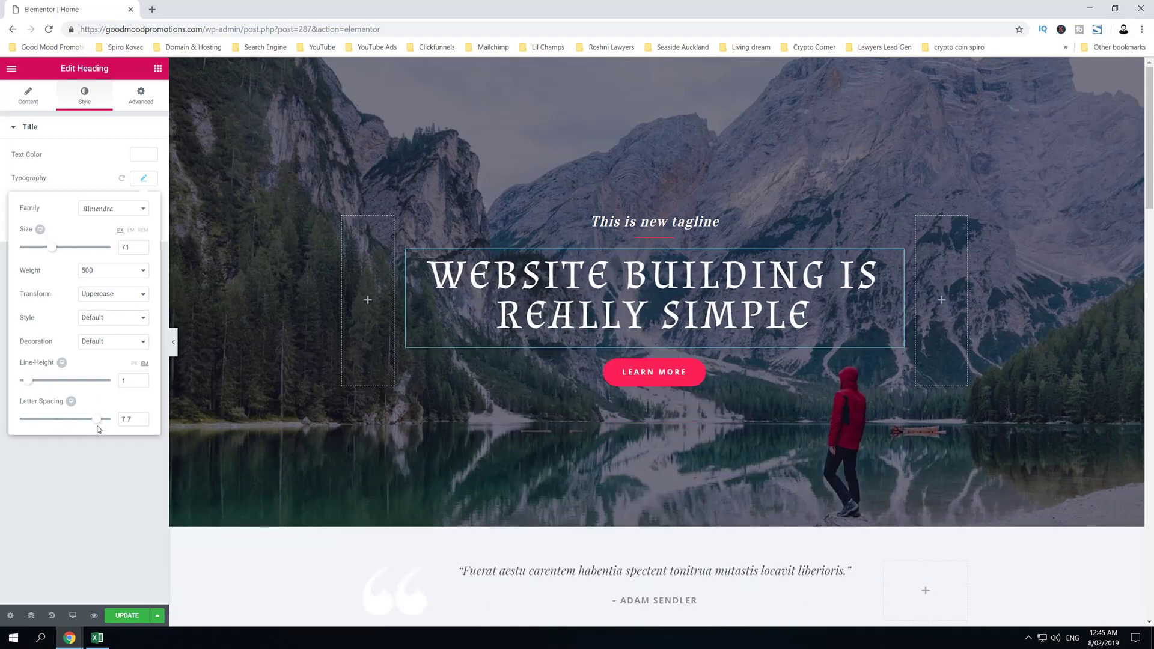
Set the Learn More button's normal background color to green
{"action": "left_click", "coordinate": [457, 372]}
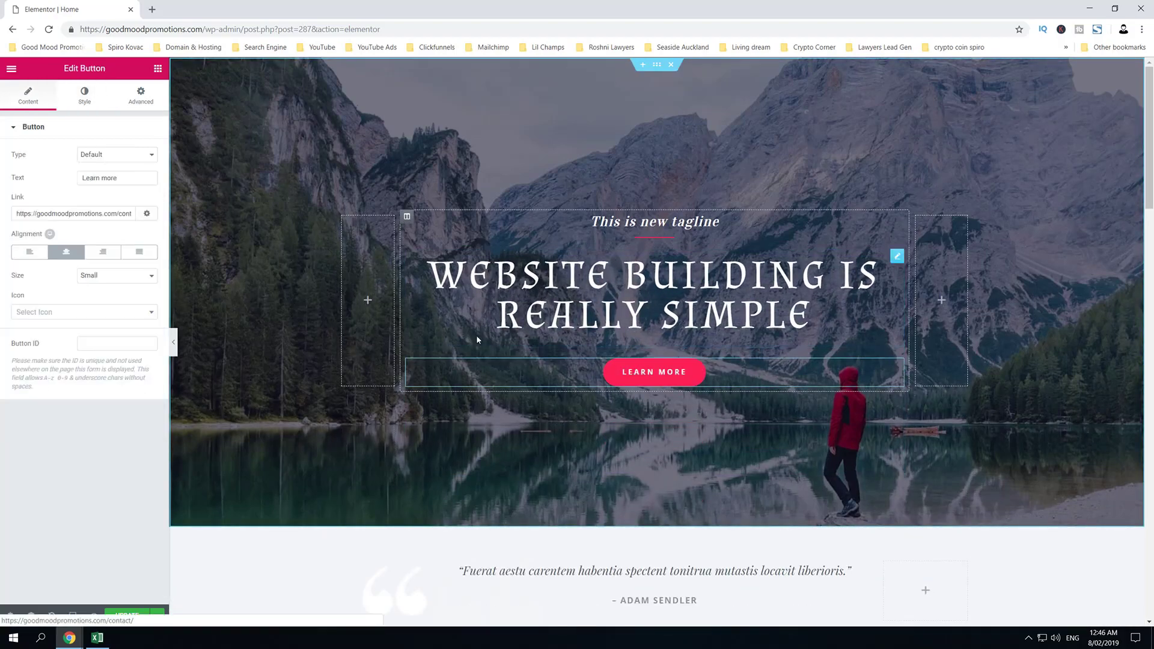
{"action": "left_click", "coordinate": [81, 99]}
{"action": "left_click", "coordinate": [144, 202]}
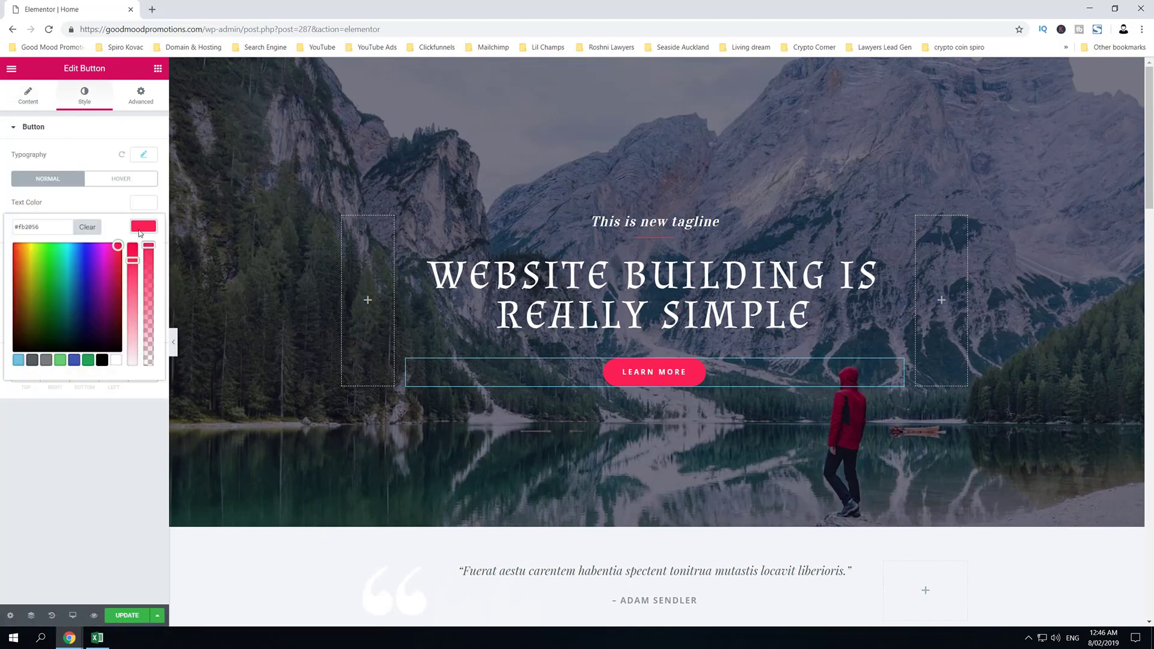
{"action": "left_click", "coordinate": [83, 274]}
{"action": "left_click_drag", "start_coordinate": [83, 274], "coordinate": [48, 267]}
{"action": "left_click", "coordinate": [91, 207]}
Set the Learn More button's hover background color to blue
{"action": "left_click", "coordinate": [122, 185]}
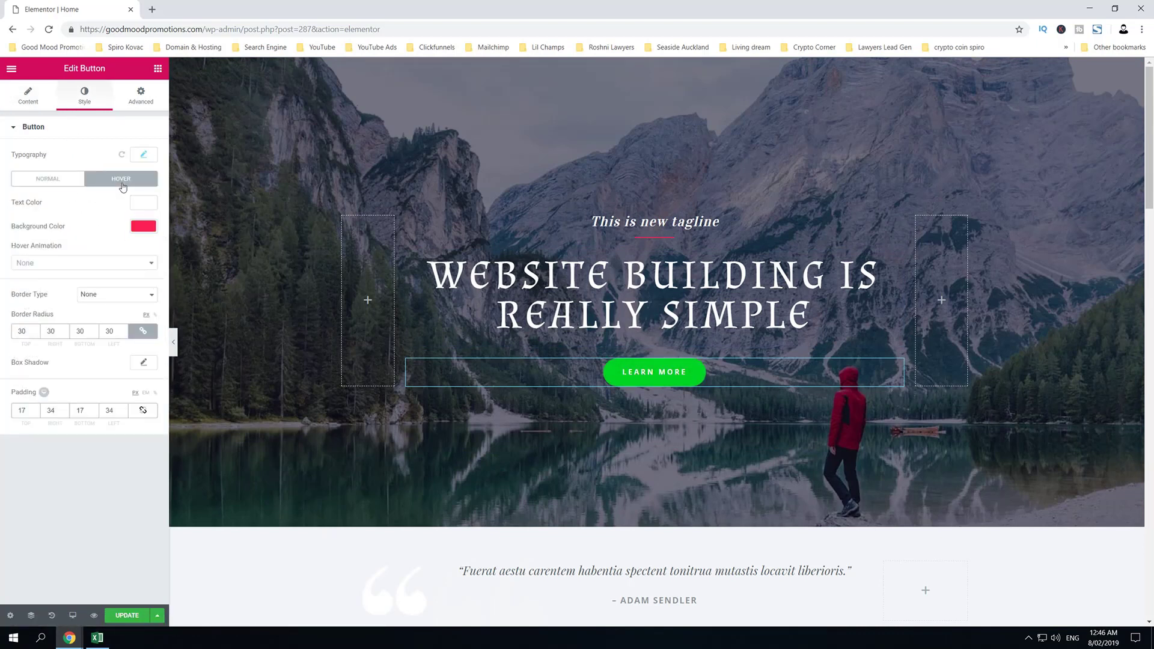
{"action": "left_click", "coordinate": [144, 228]}
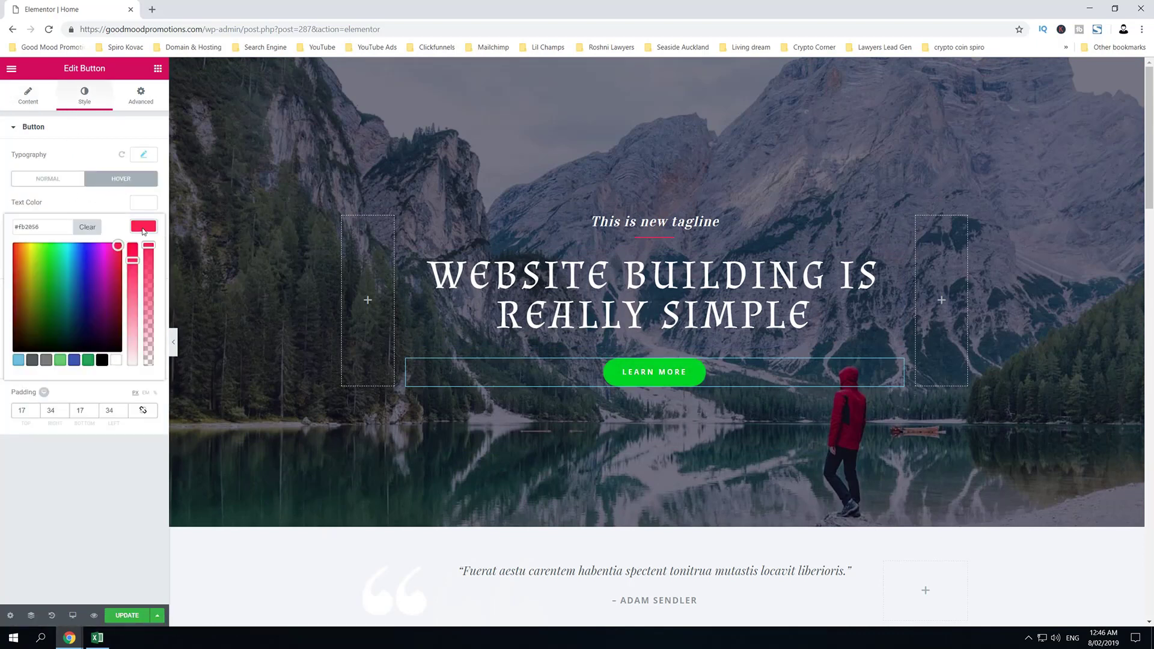
{"action": "left_click", "coordinate": [82, 259]}
{"action": "left_click", "coordinate": [99, 208]}
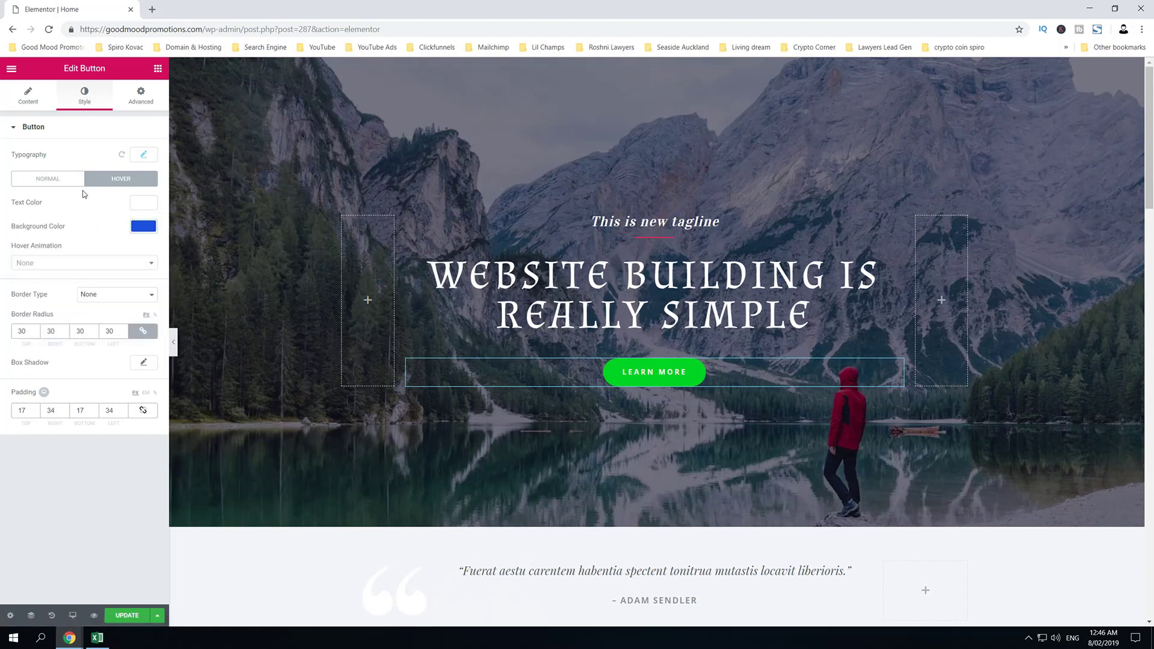
{"action": "left_click", "coordinate": [61, 181]}
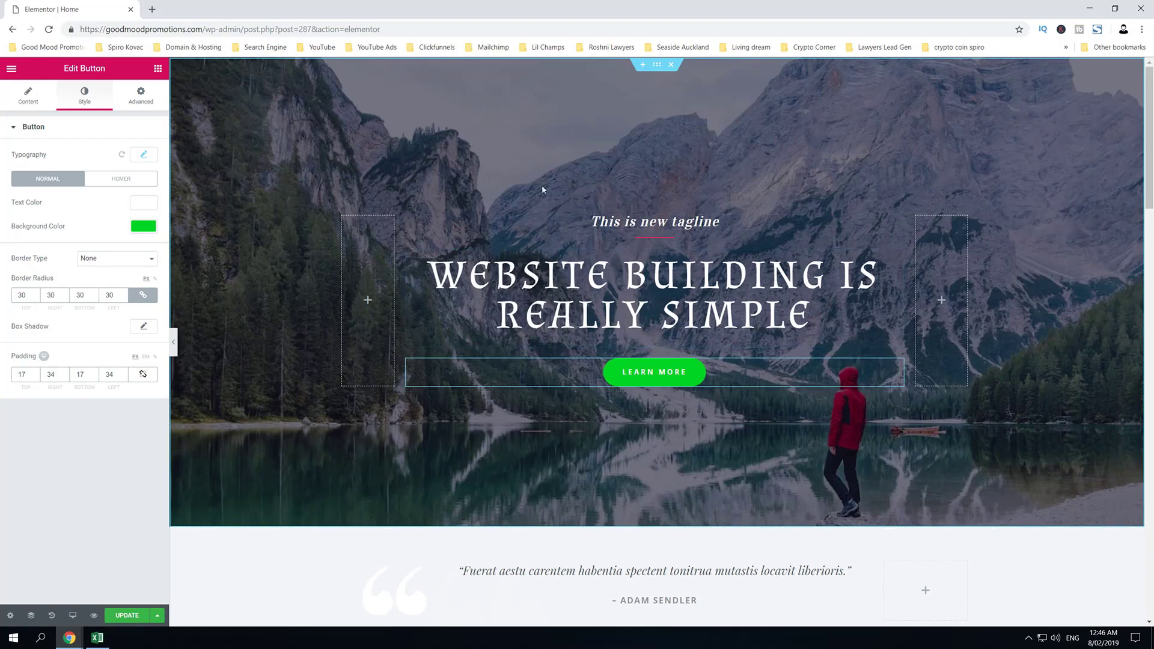
Replace the hero section's background image with the hiker-by-the-lake photo
{"action": "left_click", "coordinate": [658, 66]}
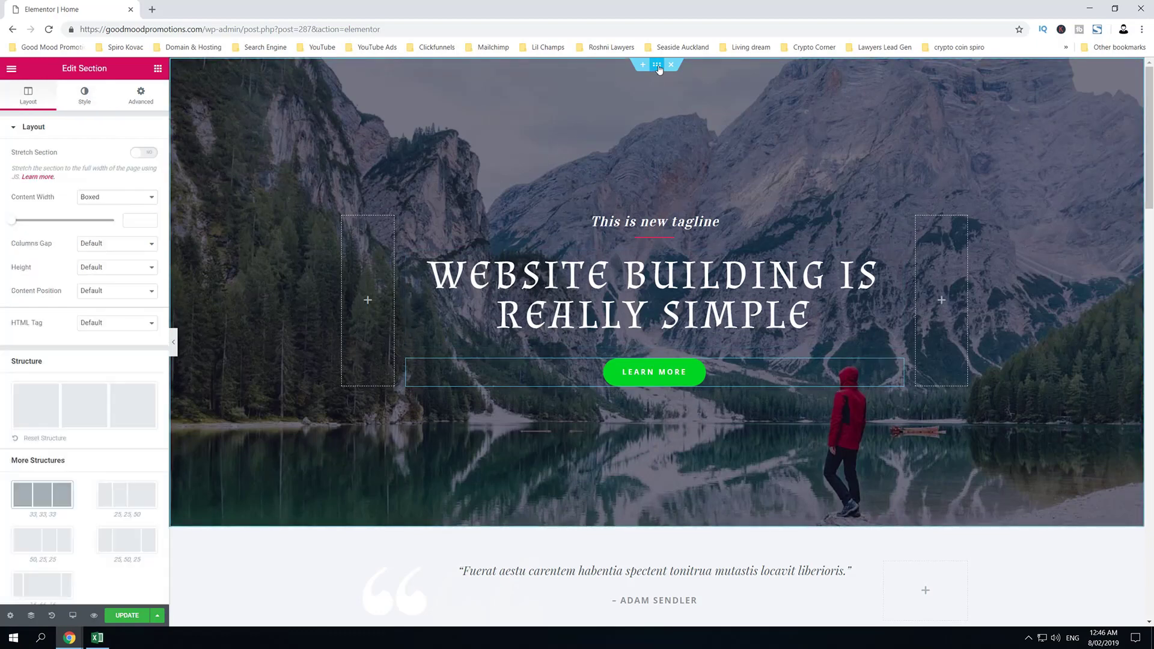
{"action": "left_click", "coordinate": [79, 101]}
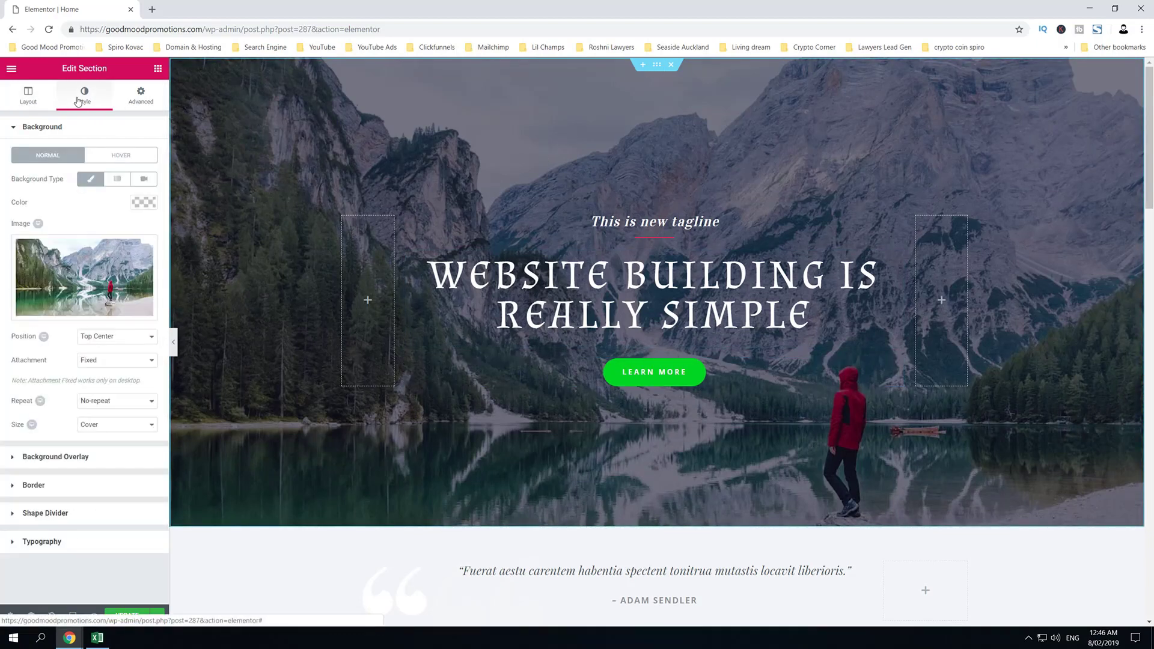
{"action": "left_click", "coordinate": [77, 288]}
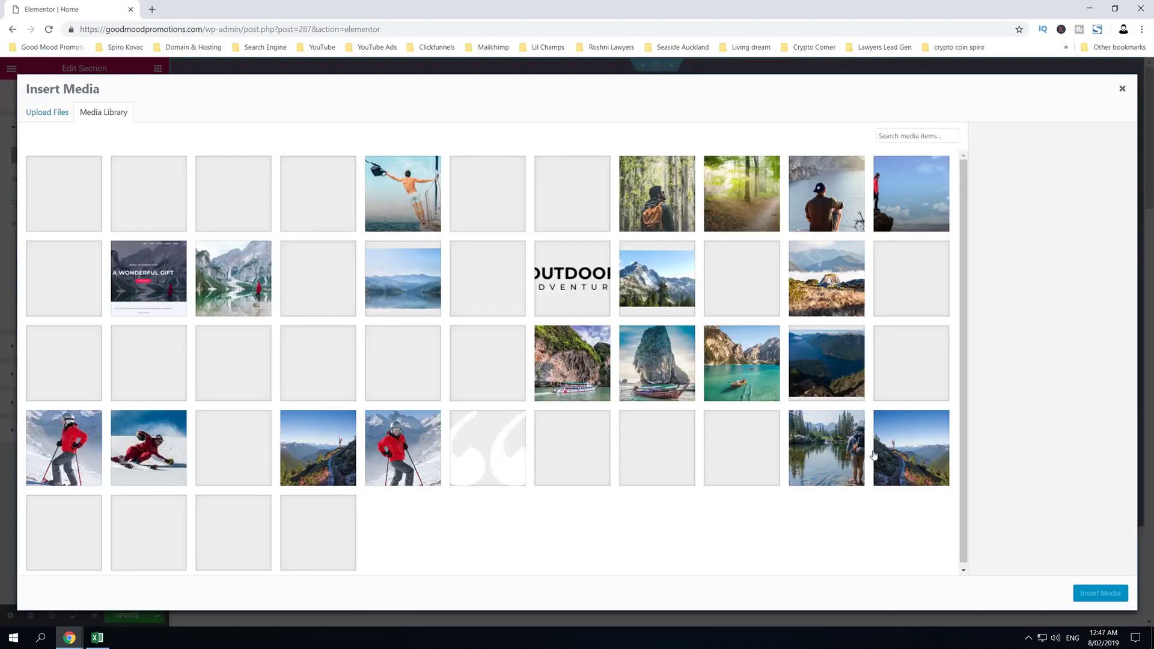
{"action": "left_click", "coordinate": [845, 461]}
{"action": "left_click", "coordinate": [1100, 594]}
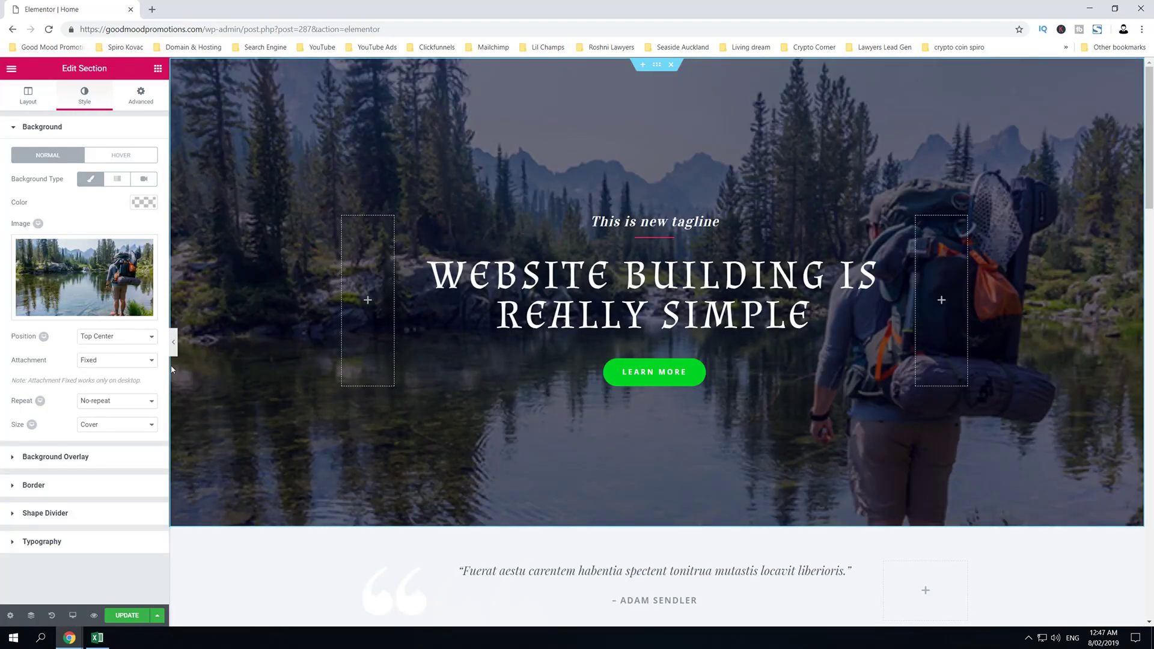
Reset the background position to Default and lighten the overlay to 0.29 opacity
{"action": "left_click", "coordinate": [118, 341]}
{"action": "left_click", "coordinate": [117, 346]}
{"action": "left_click", "coordinate": [82, 457]}
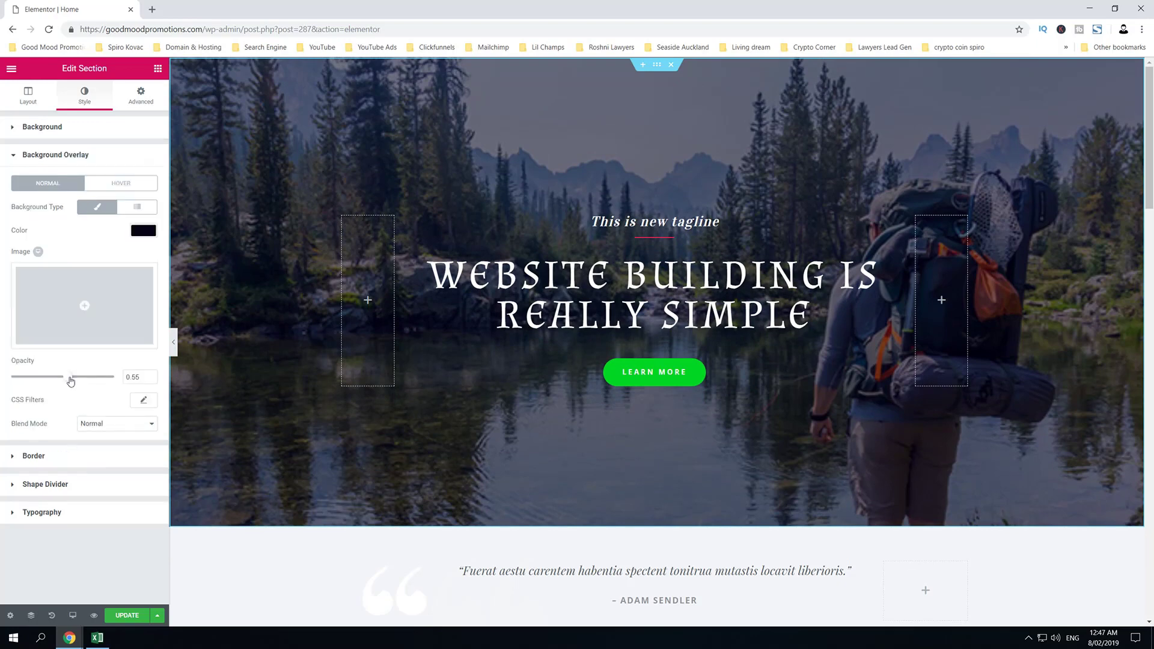
{"action": "mouse_move", "coordinate": [71, 381]}
{"action": "left_mouse_down"}
{"action": "mouse_move", "coordinate": [90, 383]}
{"action": "mouse_move", "coordinate": [39, 374]}
{"action": "left_mouse_up"}
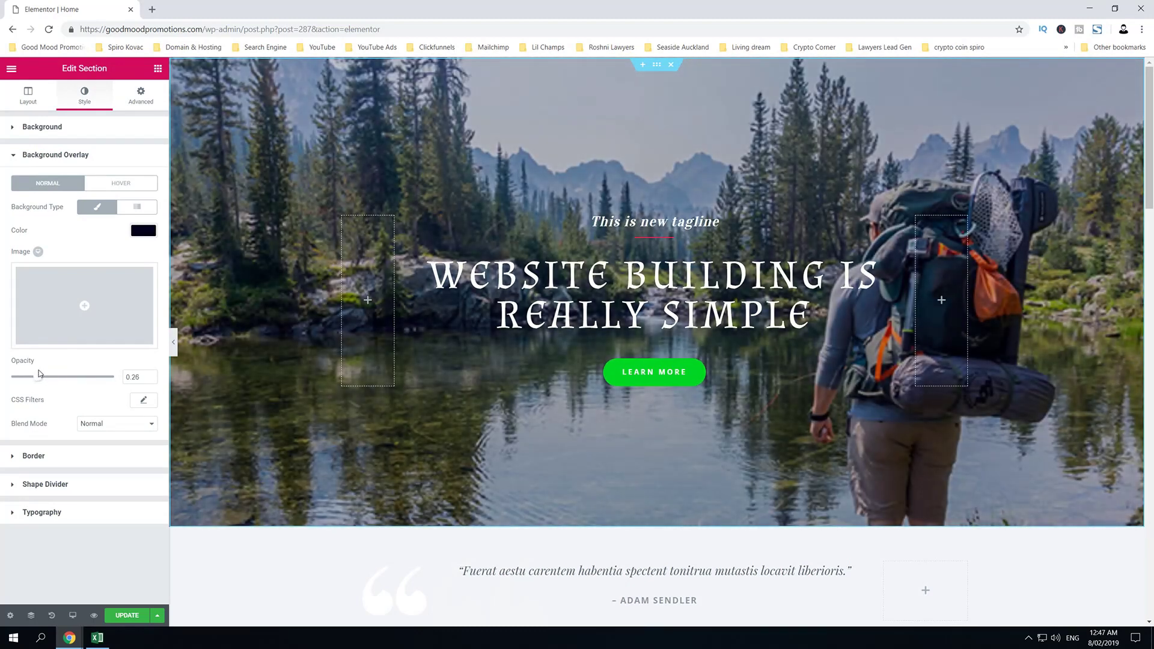
{"action": "left_click", "coordinate": [45, 484]}
Add a flipped Tilt Opacity bottom shape divider with height 151
{"action": "left_click", "coordinate": [123, 241]}
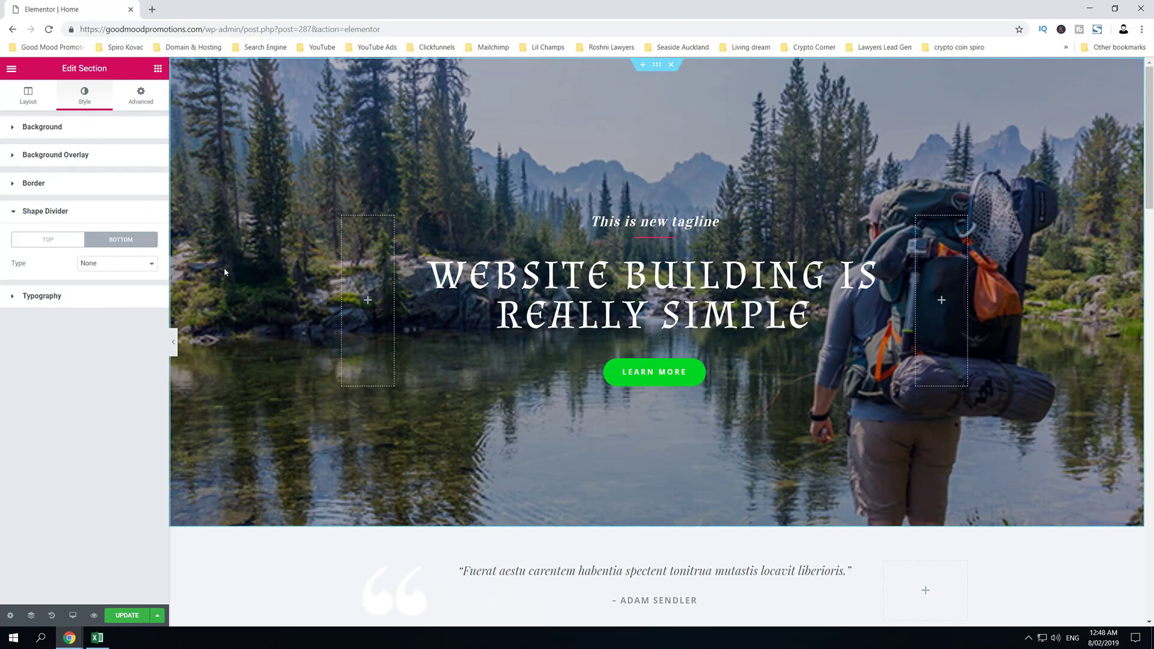
{"action": "left_click", "coordinate": [119, 264]}
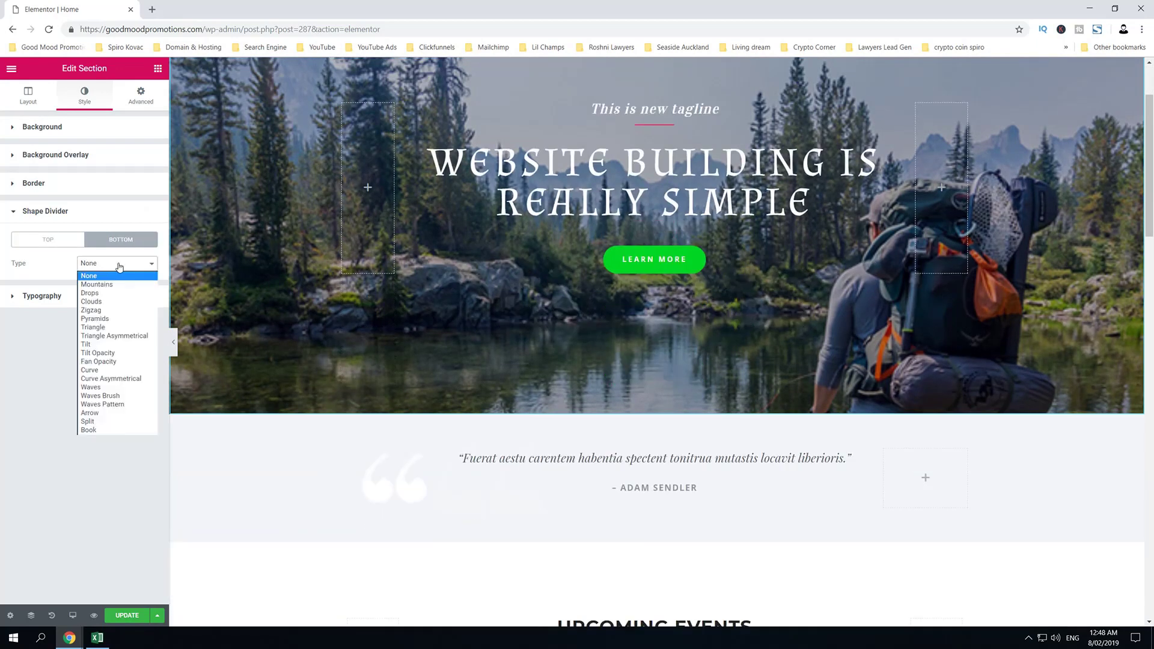
{"action": "left_click", "coordinate": [114, 353]}
{"action": "left_click_drag", "start_coordinate": [24, 365], "coordinate": [44, 371]}
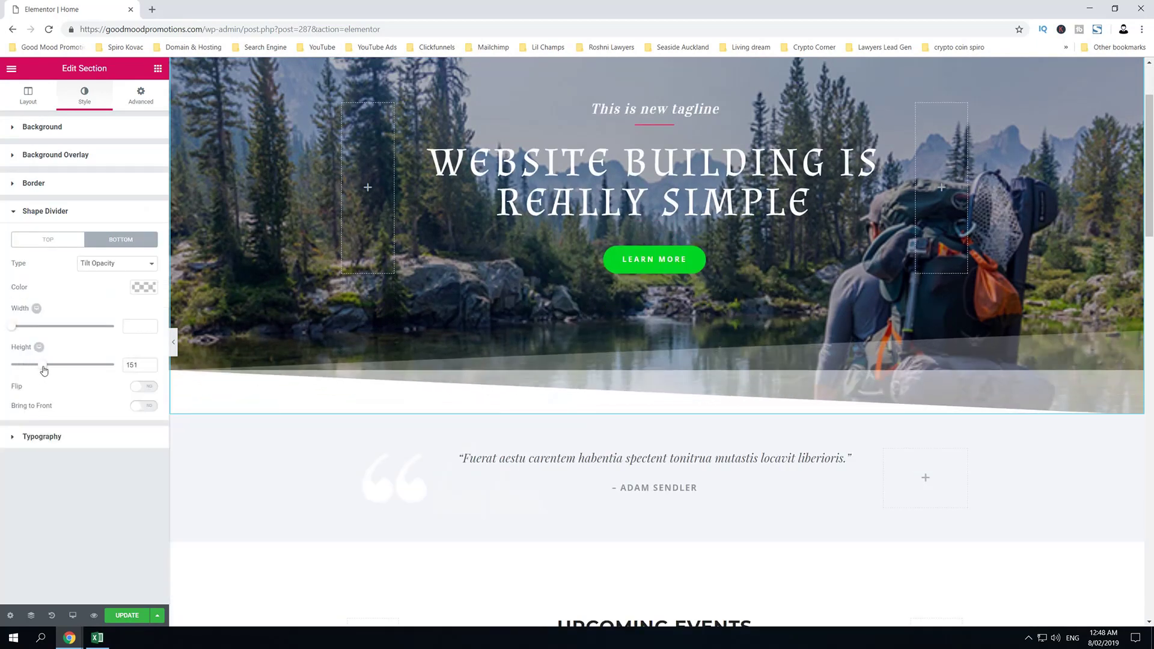
{"action": "left_click", "coordinate": [144, 388]}
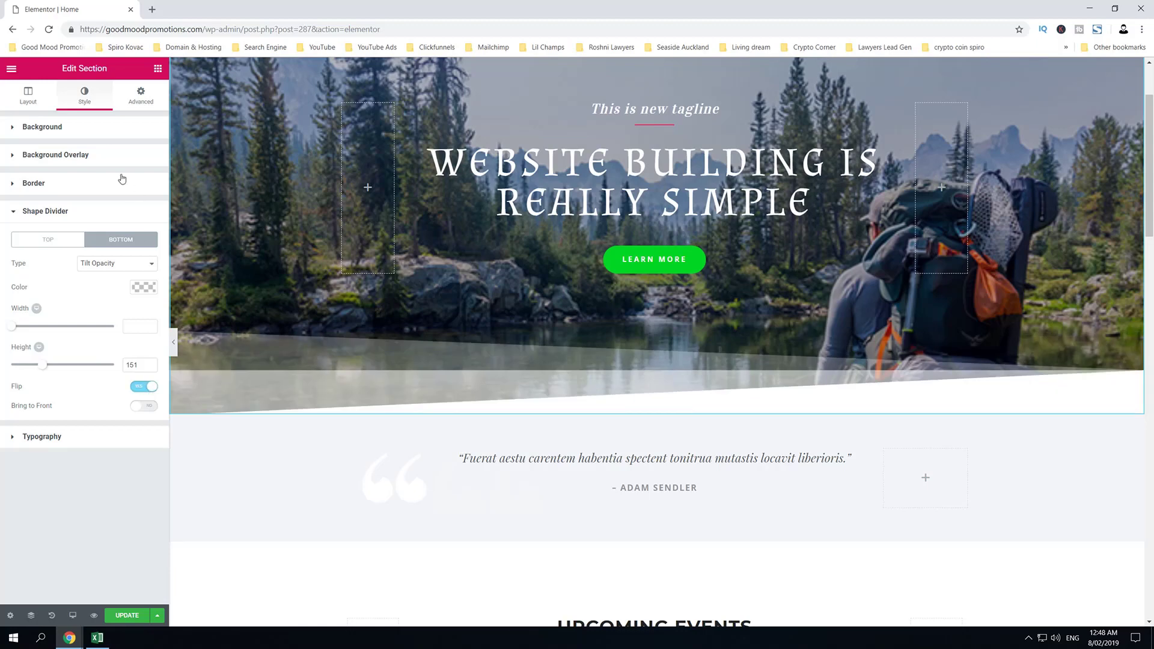
{"action": "left_click", "coordinate": [71, 126]}
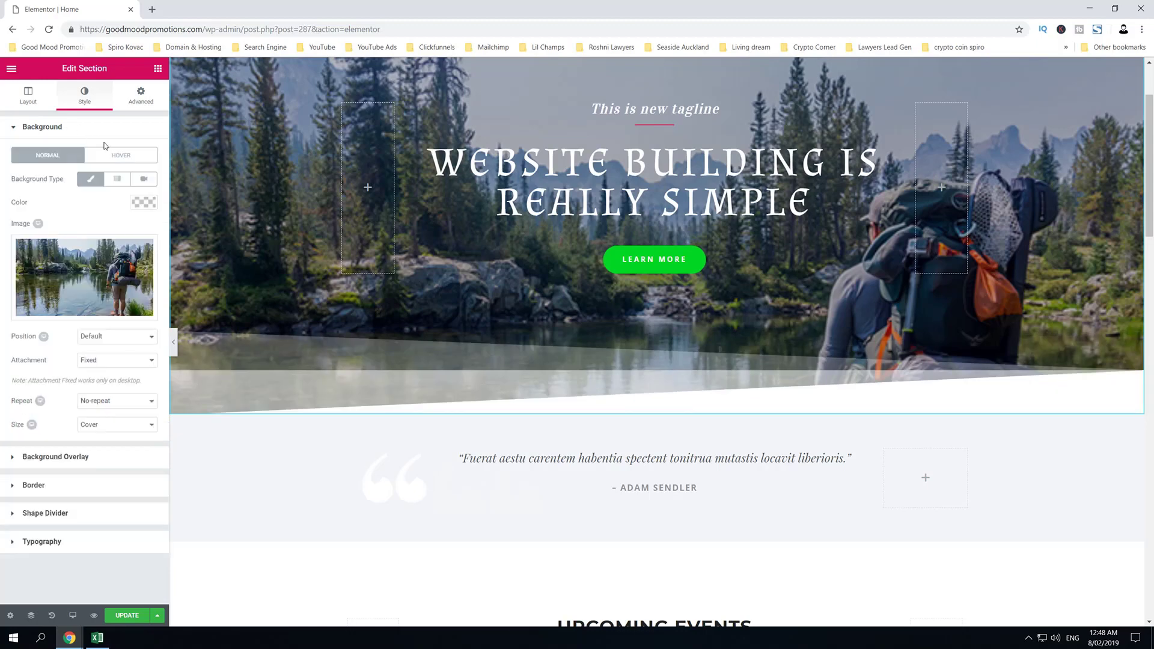
{"action": "left_click", "coordinate": [144, 179]}
Paste a YouTube link as the hero video background, make the heading dark blue, and save
{"action": "left_click", "coordinate": [84, 215]}
{"action": "key", "text": "ctrl+v"}
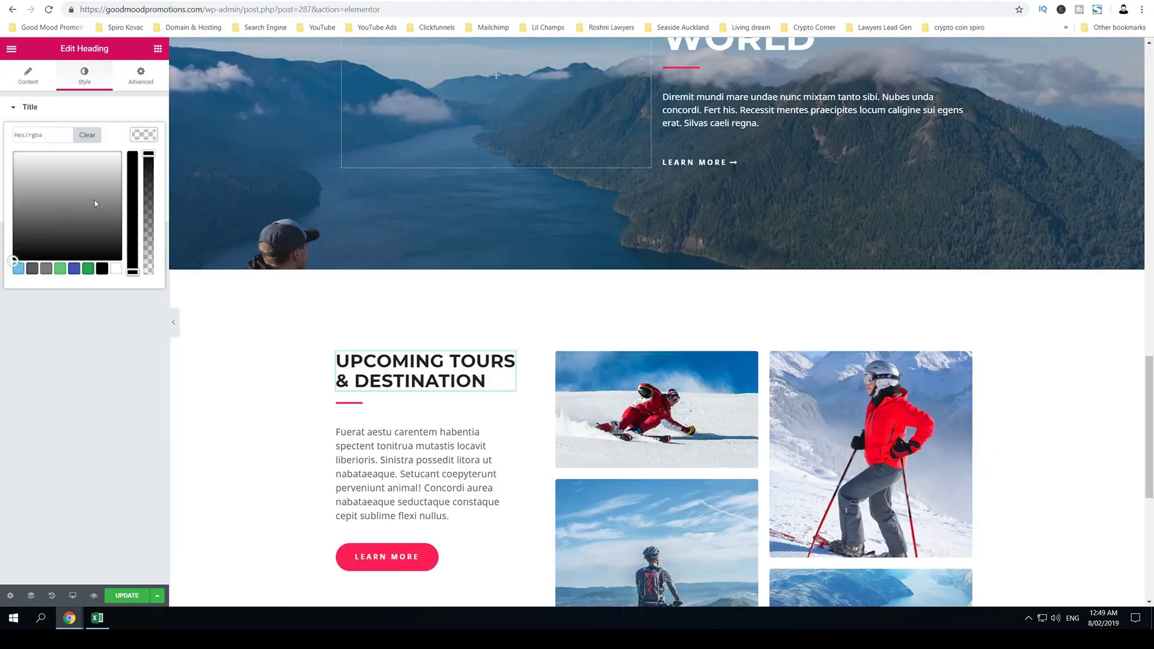
{"action": "left_click", "coordinate": [74, 269]}
{"action": "right_click", "coordinate": [359, 447]}
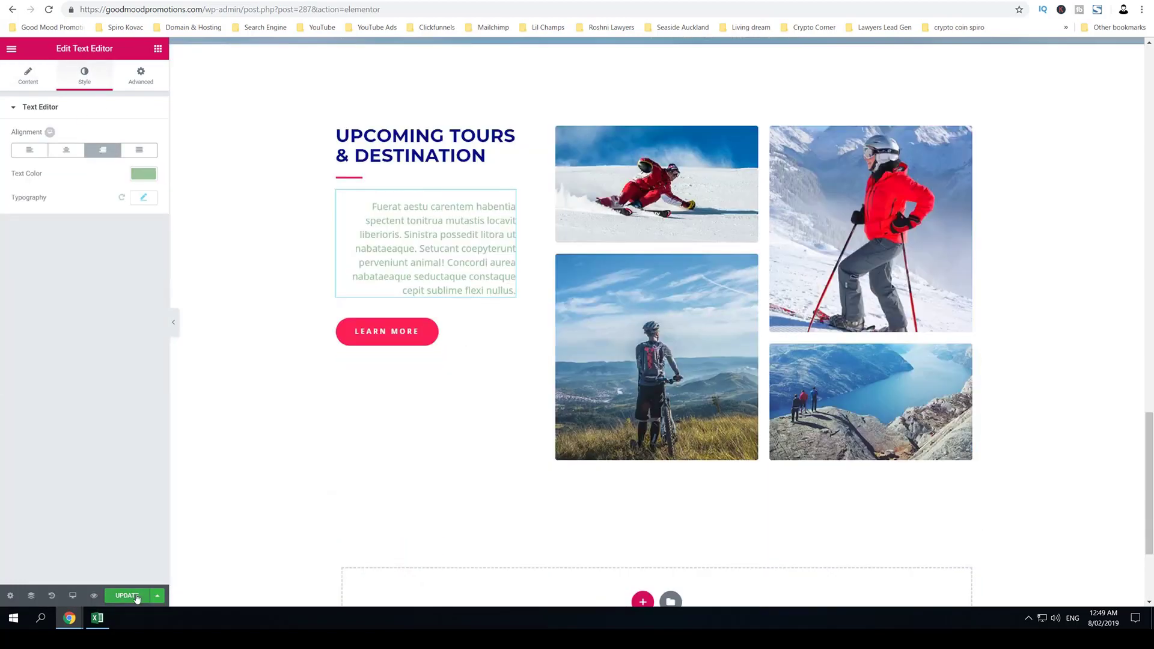
{"action": "left_click", "coordinate": [127, 596]}
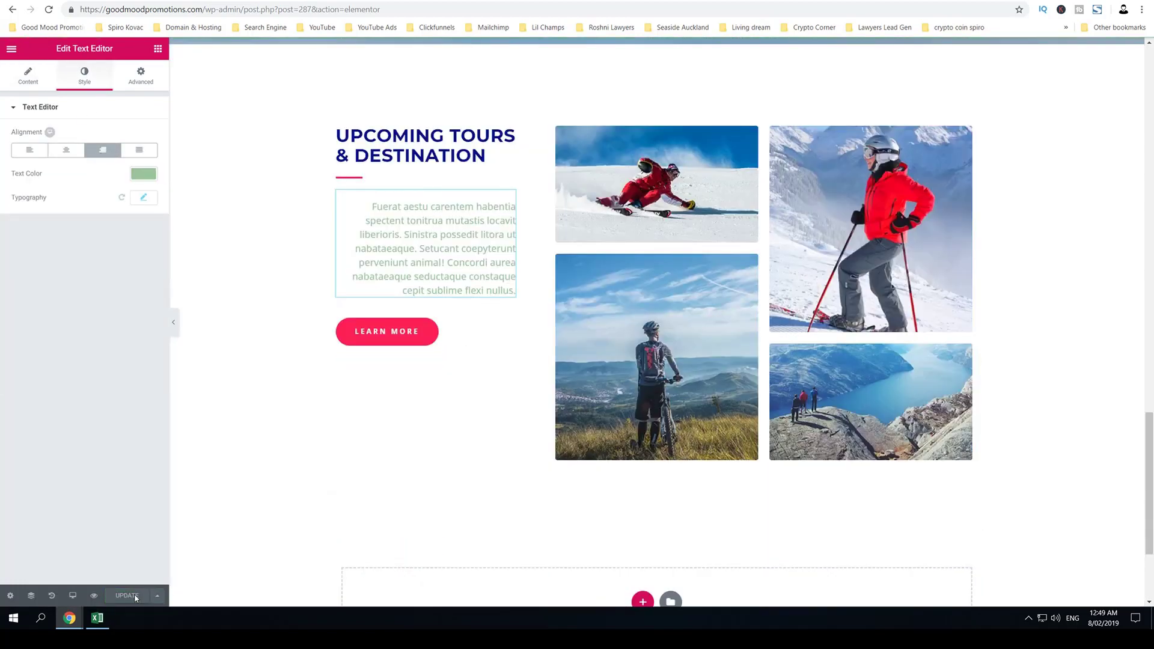
Load goodmoodpromotions.com and scroll down through the restyled live homepage
{"action": "left_click", "coordinate": [205, 10]}
{"action": "type", "text": "goodmoodpromotions.com"}
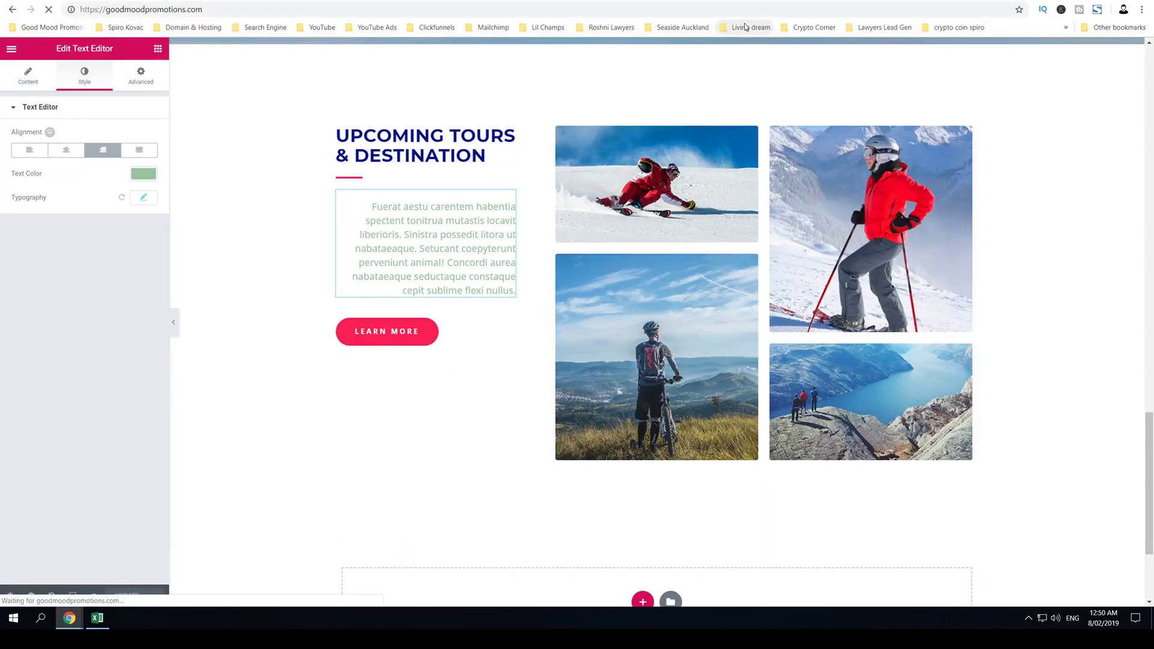
{"action": "key", "text": "Return"}
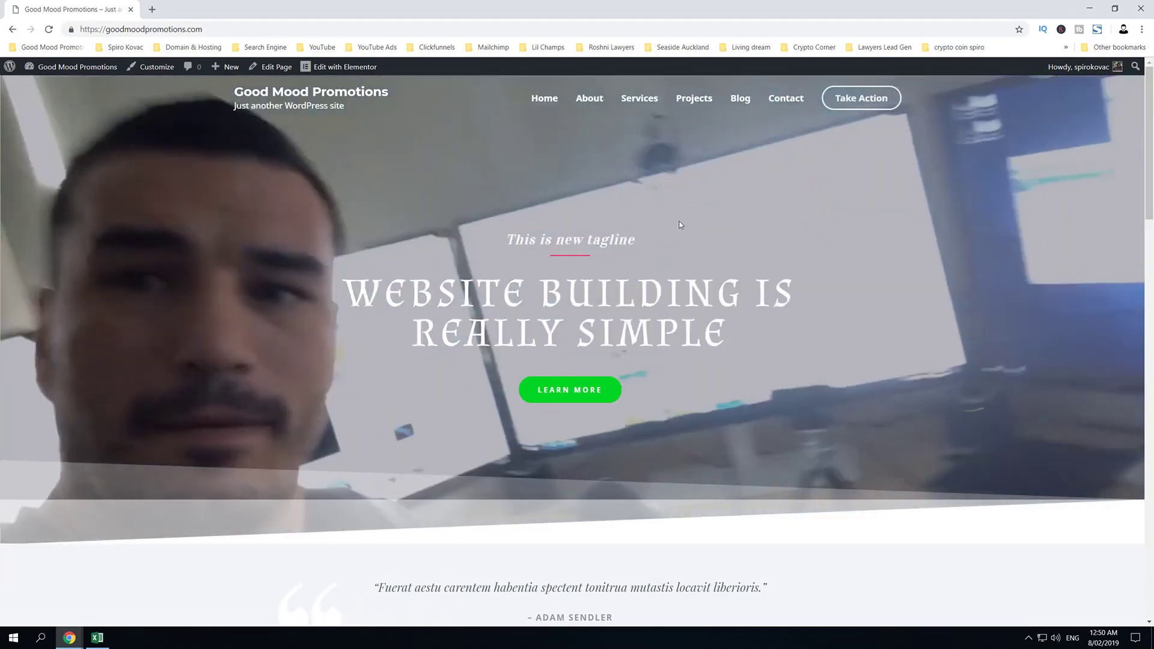
{"action": "scroll", "coordinate": [672, 226], "scroll_direction": "down", "scroll_amount": 1}
{"action": "scroll", "coordinate": [671, 226], "scroll_direction": "down", "scroll_amount": 4}
{"action": "scroll", "coordinate": [667, 231], "scroll_direction": "down", "scroll_amount": 2}
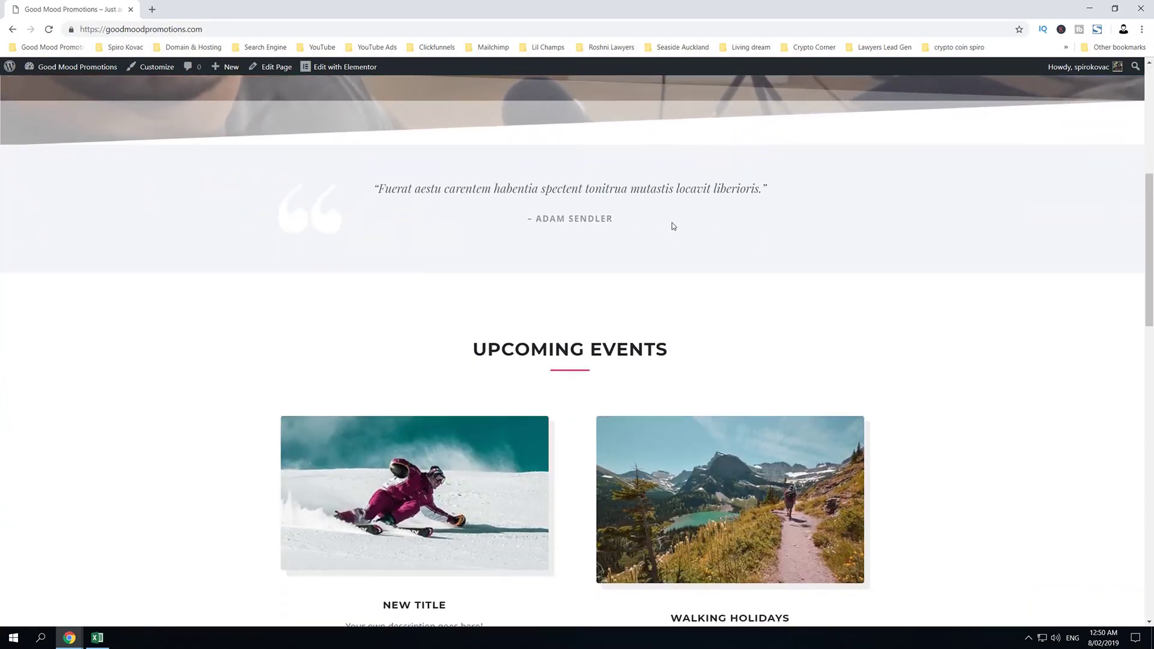